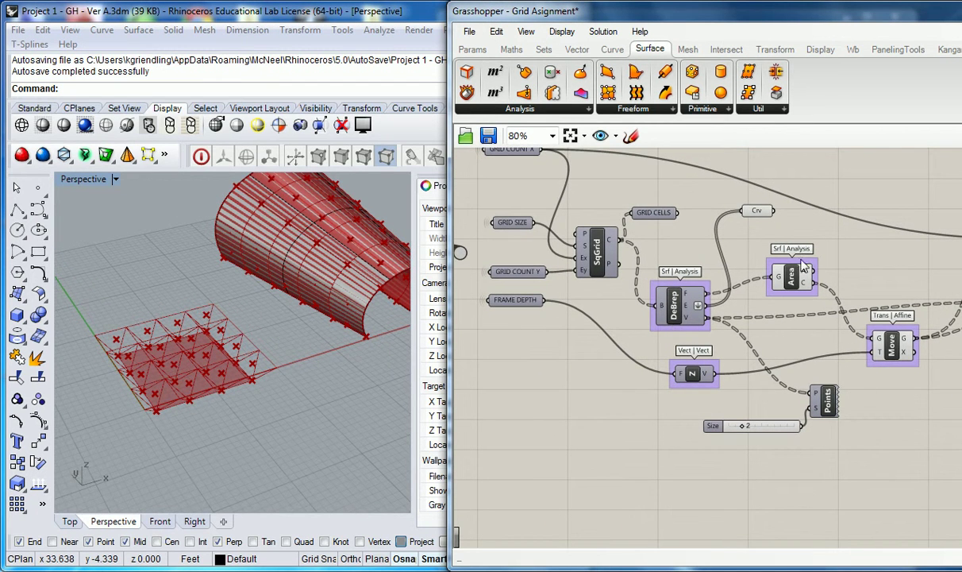
Turn off the viewport preview of the SrfGrid component
scroll(673, 330, "down", 4)
right_click_drag(214, 387, 181, 372)
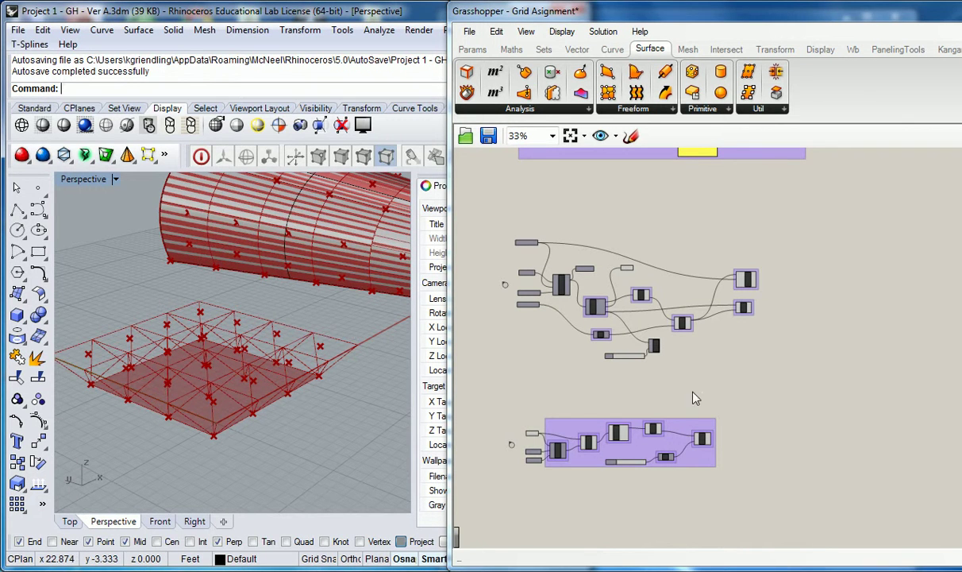
scroll(680, 315, "up", 3)
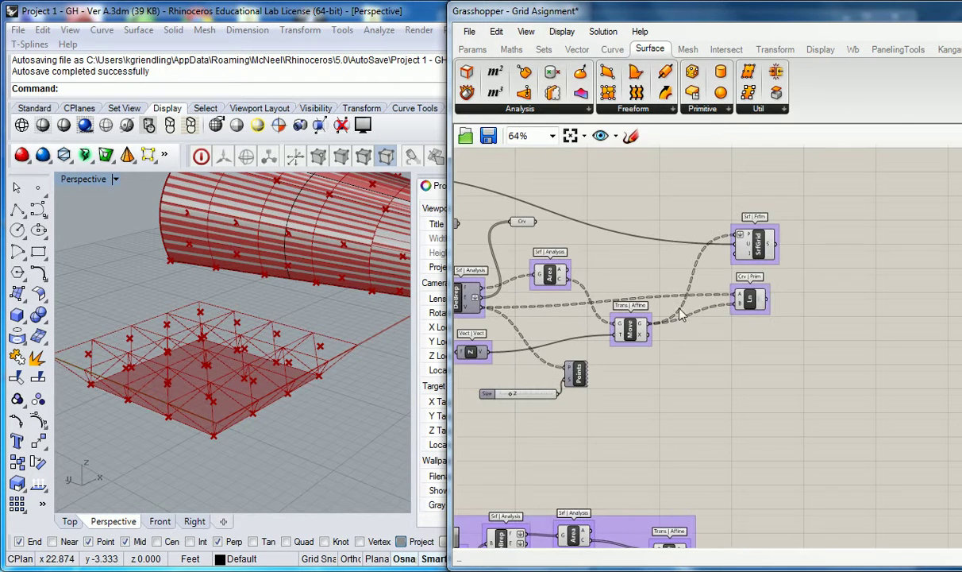
left_click(748, 257)
right_click(754, 244)
left_click(805, 274)
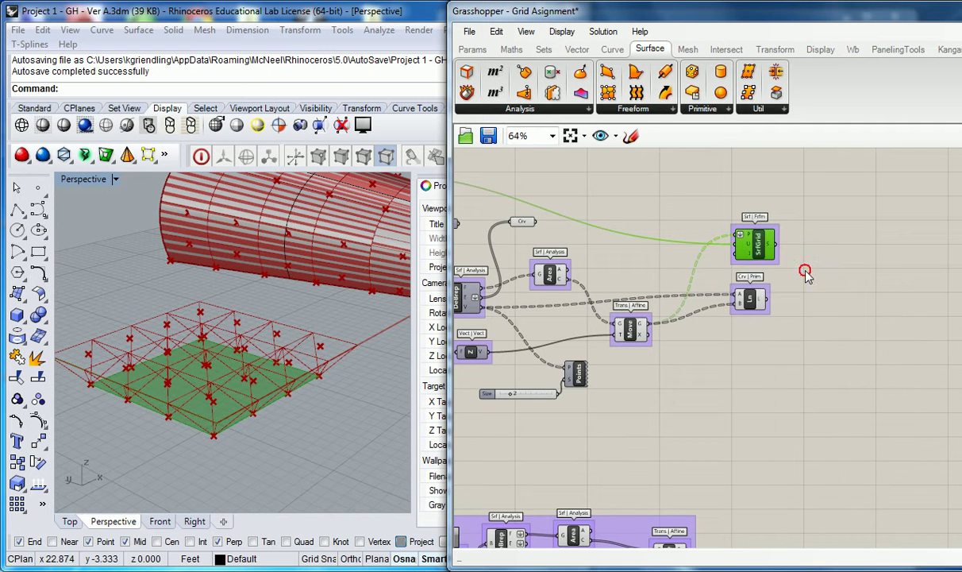
right_click_drag(806, 274, 762, 294)
left_click(764, 296)
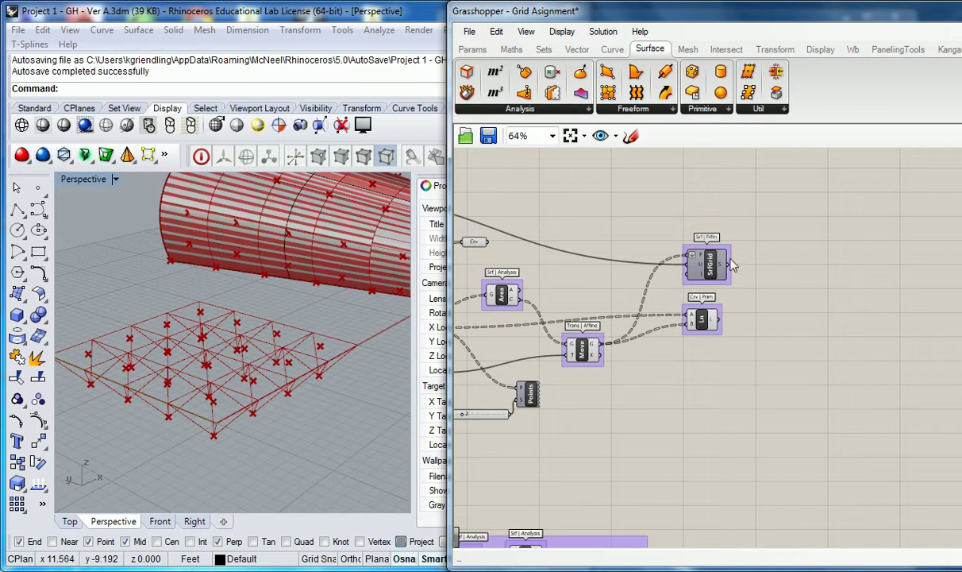
Add a Deconstruct Brep component, feed it from the SrfGrid S output, and place it well clear beyond SrfGrid
left_click(466, 92)
left_click(784, 265)
left_click_drag(728, 265, 776, 266)
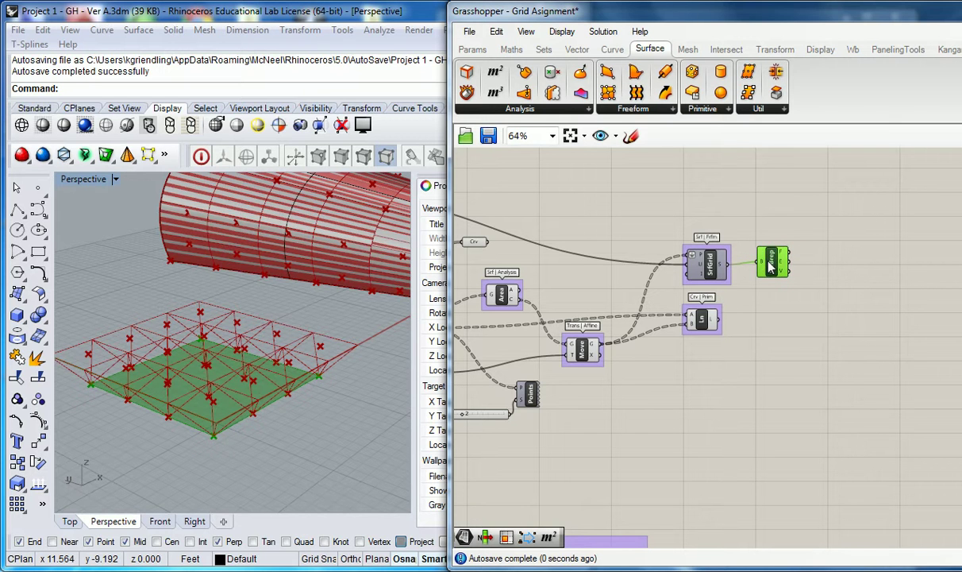
left_click(774, 229)
left_click_drag(768, 266, 779, 262)
left_click(780, 241)
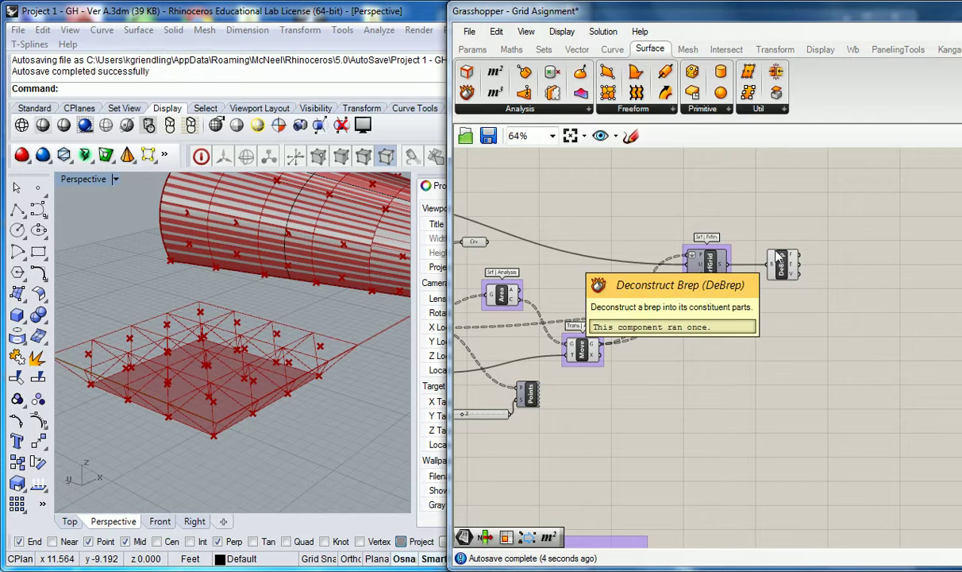
left_click(791, 267)
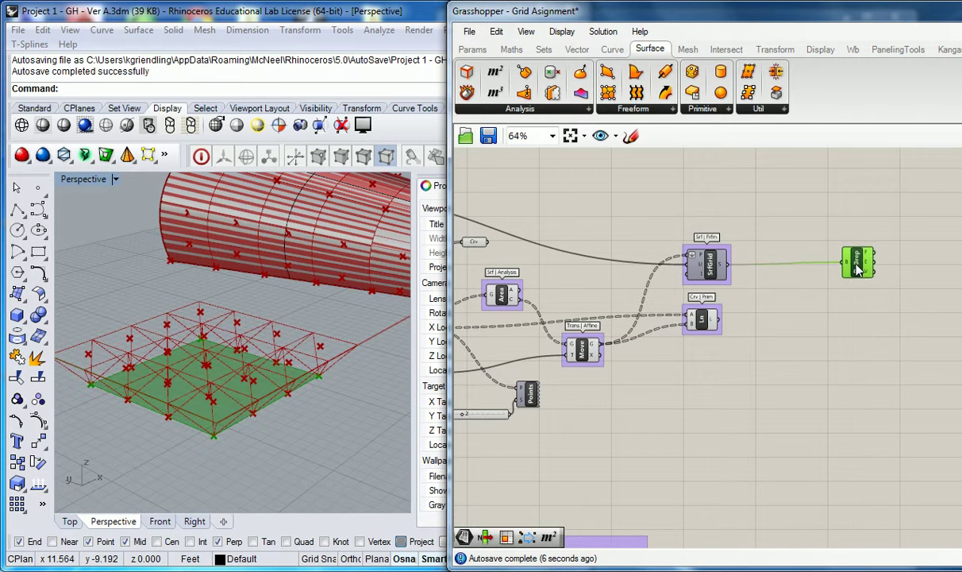
left_click(751, 224)
Copy the Divide domain component and its two U COUNT parameters from the lower group to the space below the Ln component
scroll(600, 217, "down", 3)
scroll(582, 260, "up", 3)
scroll(582, 261, "up", 2)
scroll(621, 273, "down", 3)
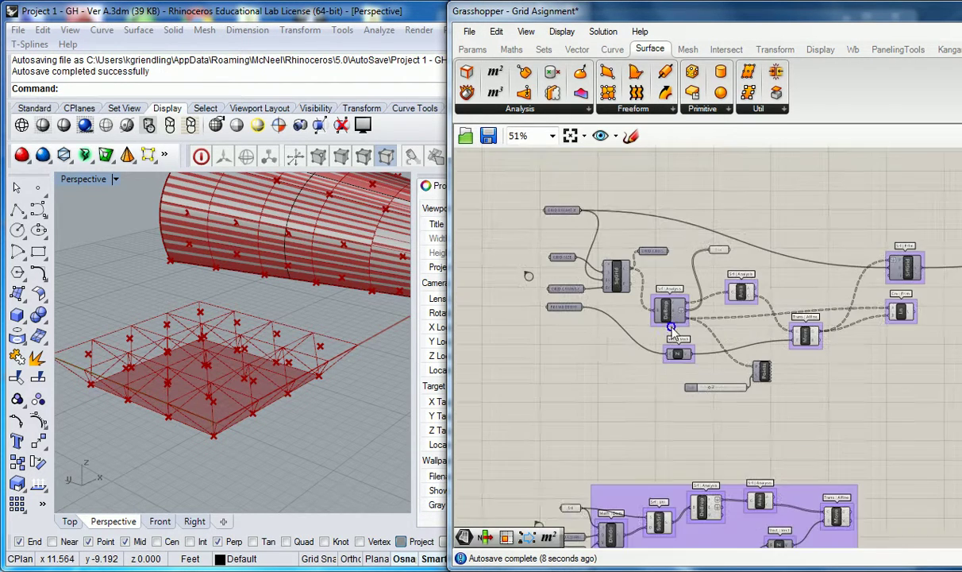
right_click_drag(670, 328, 649, 241)
scroll(611, 445, "up", 3)
right_click_drag(610, 443, 615, 414)
scroll(614, 415, "down", 3)
scroll(591, 419, "up", 5)
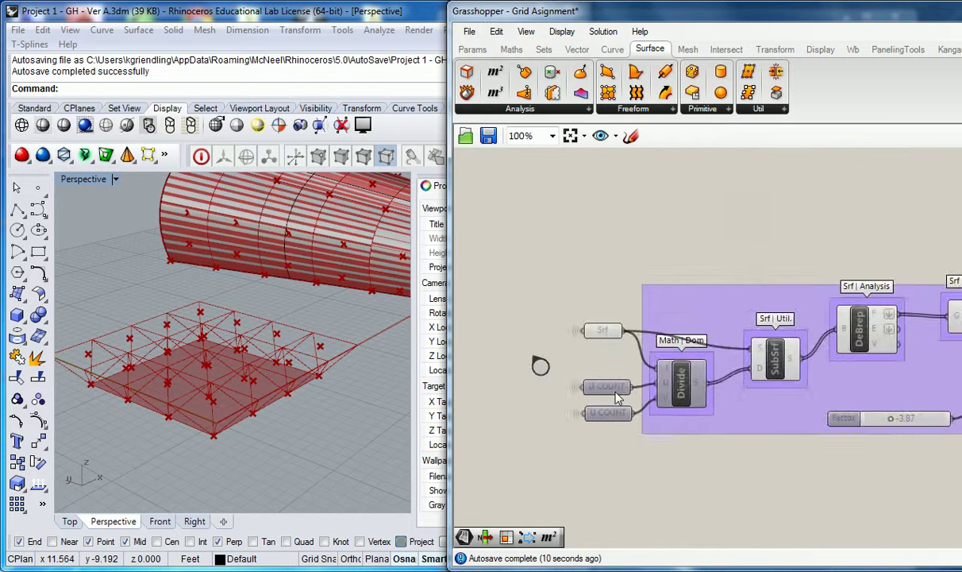
left_click_drag(526, 476, 796, 314)
scroll(796, 314, "down", 1)
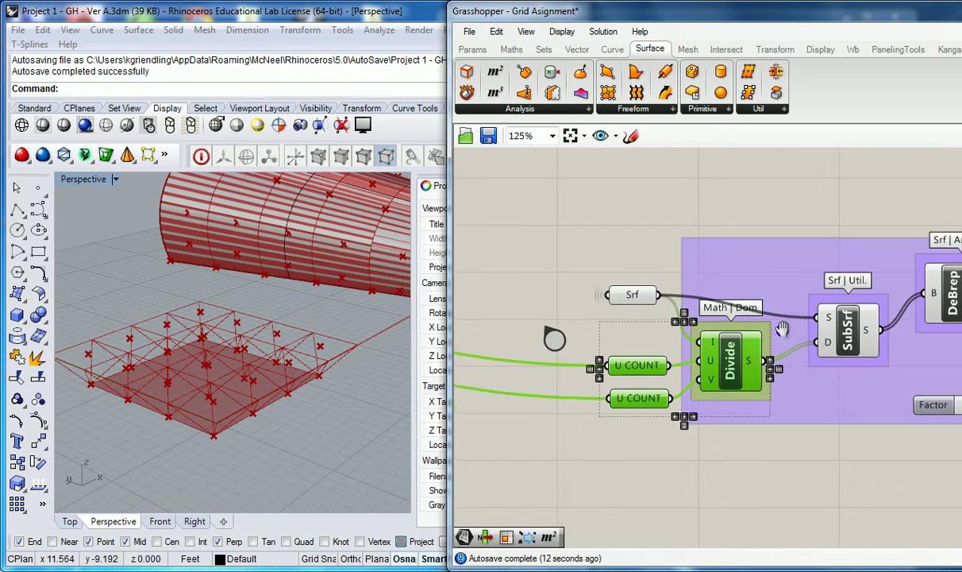
scroll(730, 361, "down", 3)
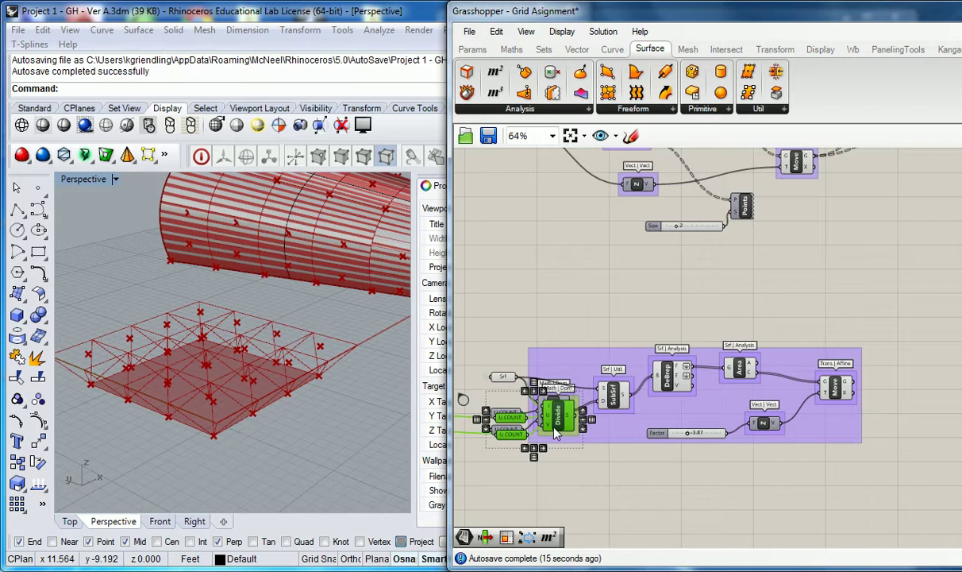
left_click_drag(563, 403, 786, 348)
left_click(728, 320)
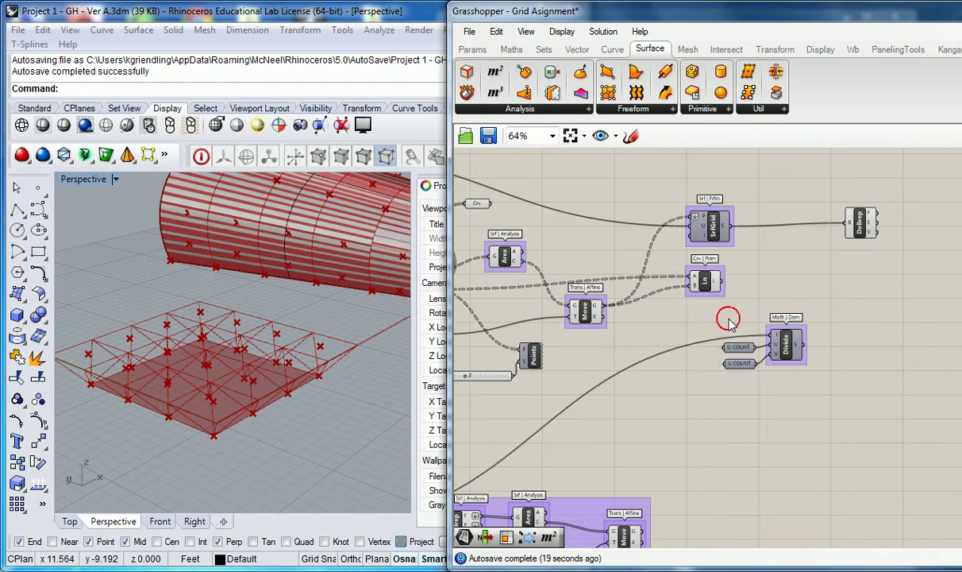
Trace the wires of the two copied U COUNT parameters and examine the grid count inputs of the upper definition
right_click_drag(682, 319, 798, 313)
scroll(777, 320, "down", 2)
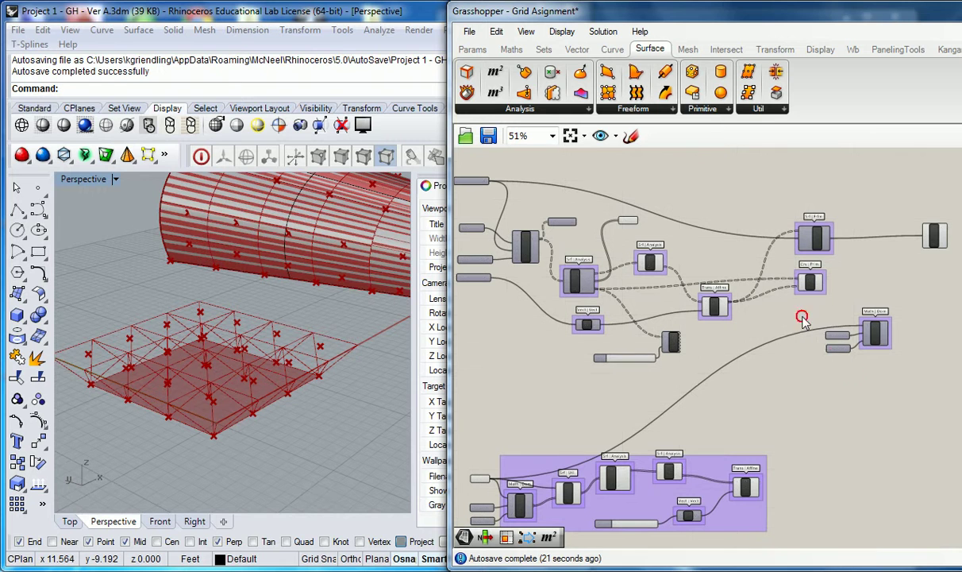
left_click_drag(802, 317, 889, 375)
right_click_drag(749, 328, 845, 329)
scroll(562, 269, "up", 2)
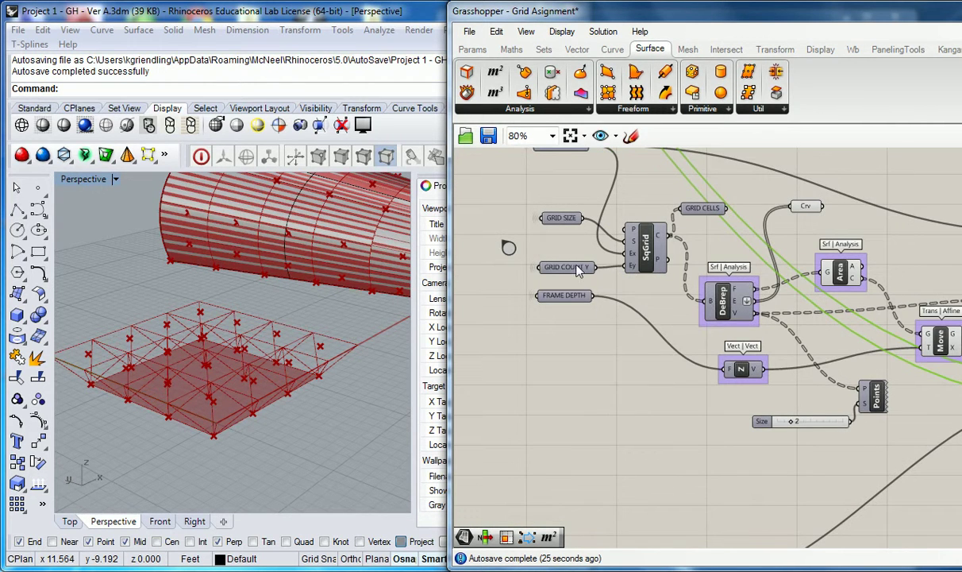
right_click_drag(601, 259, 521, 242)
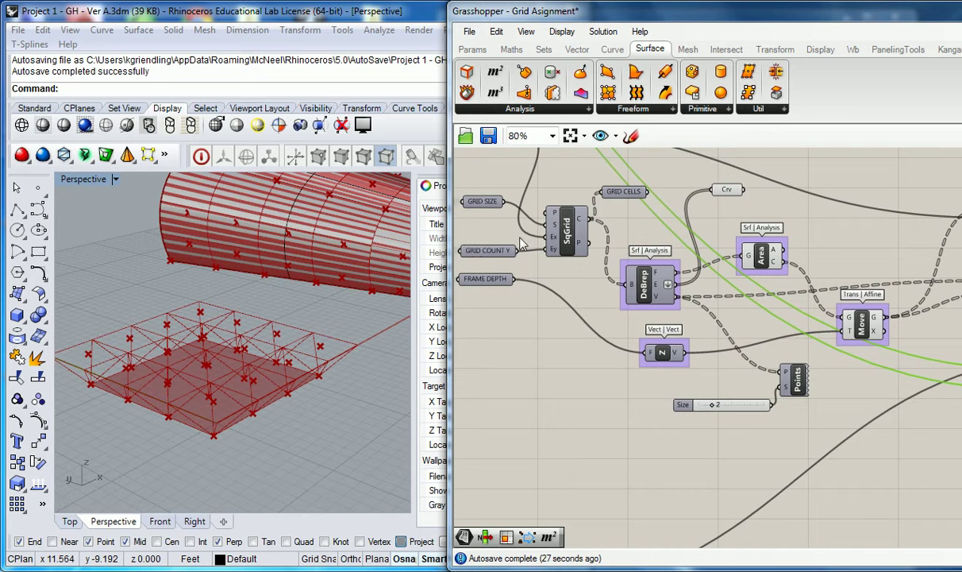
right_click_drag(508, 202, 560, 316)
scroll(630, 280, "down", 2)
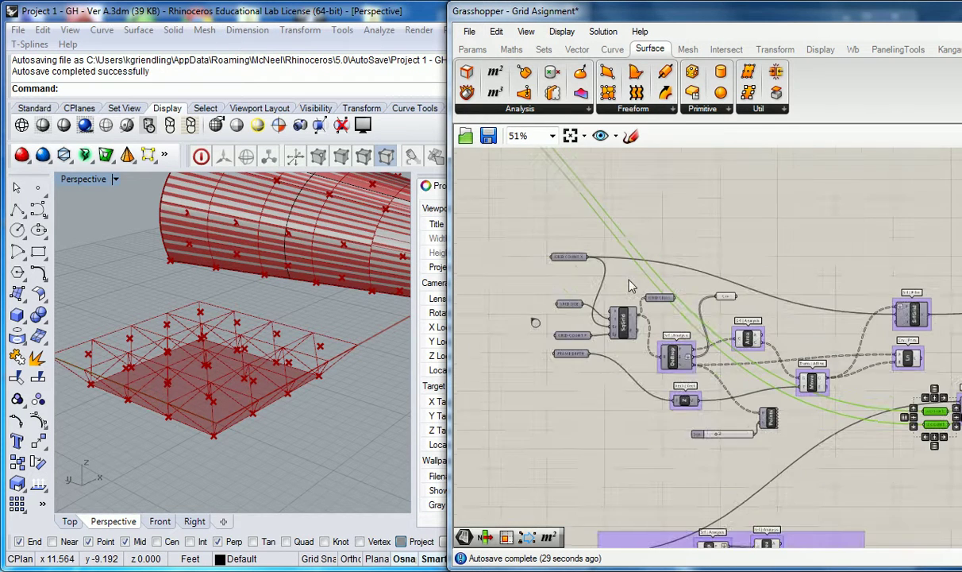
right_click_drag(706, 305, 613, 276)
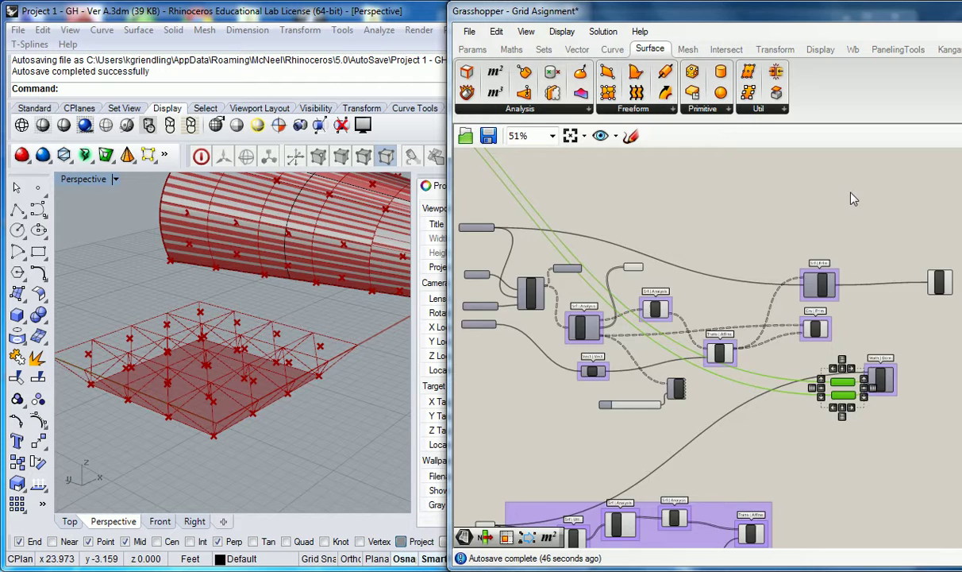
scroll(762, 287, "up", 3)
scroll(762, 283, "down", 1)
right_click_drag(787, 279, 632, 295)
right_click_drag(781, 419, 772, 322)
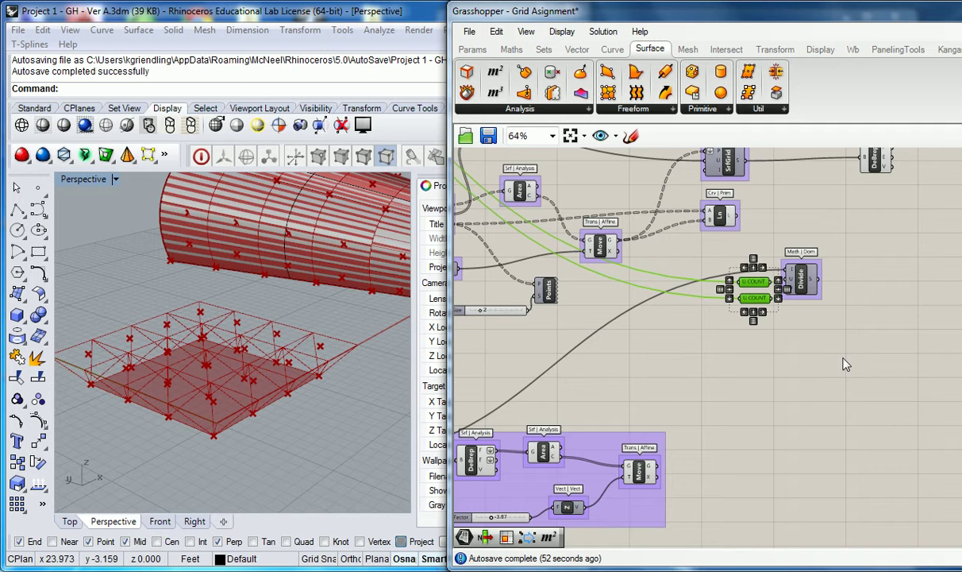
left_click(781, 272)
right_click_drag(780, 272, 685, 296)
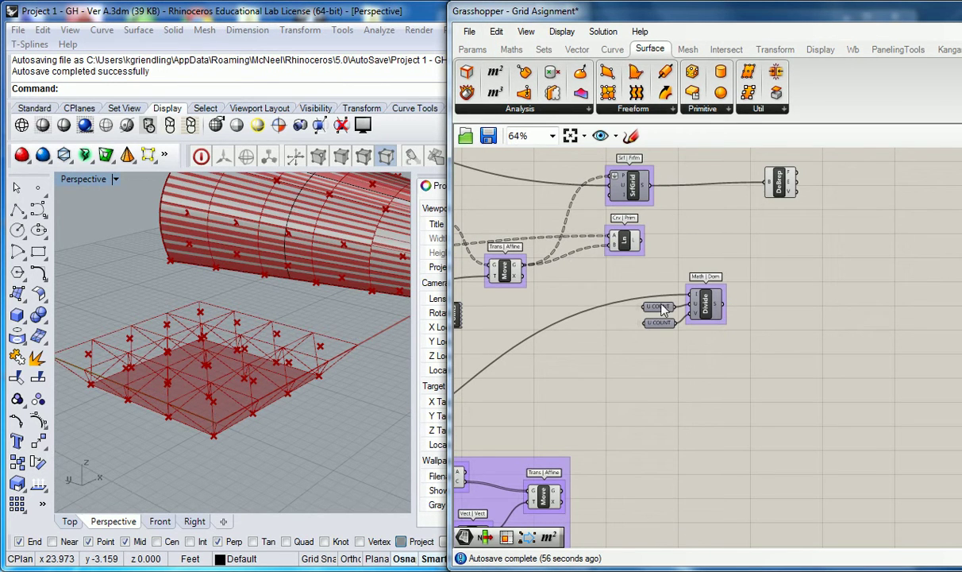
right_click_drag(651, 310, 861, 337)
scroll(710, 296, "down", 1)
right_click_drag(730, 296, 819, 307)
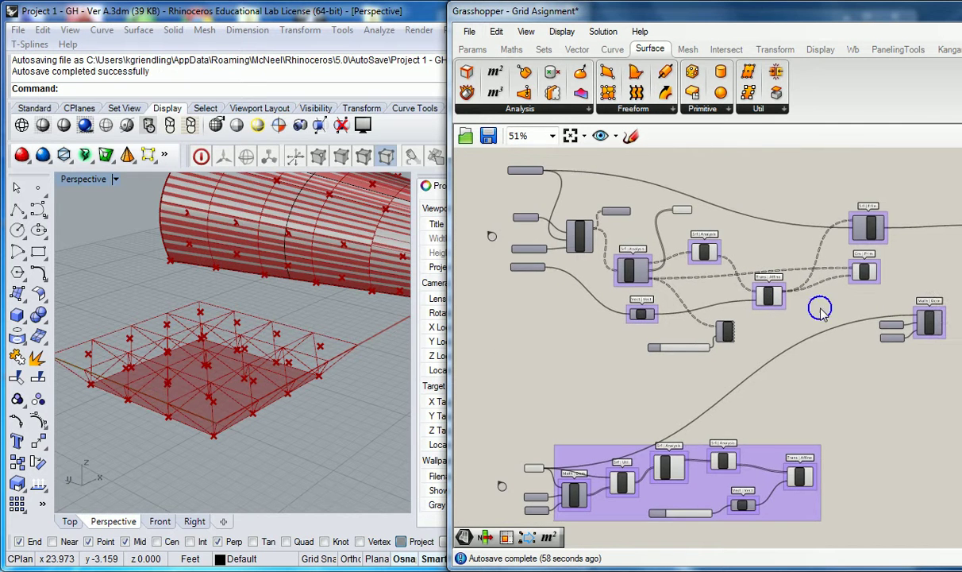
scroll(879, 307, "up", 1)
Delete both copied U COUNT parameters feeding the copied Divide component
left_click(897, 325)
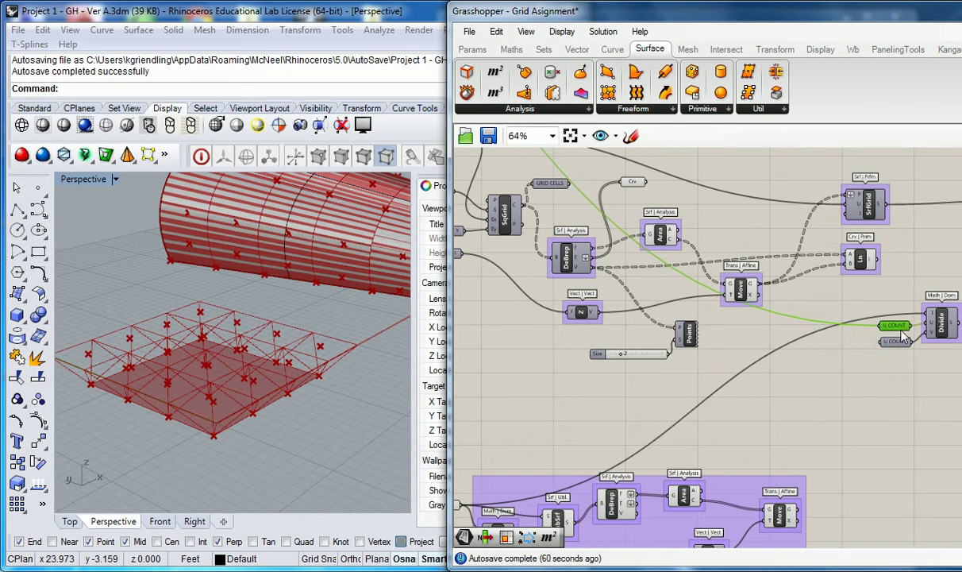
key("Delete")
left_click(901, 342)
key("Delete")
Replace the copied Divide component's I input source with the SrfGrid S output, leaving its U input disconnected
scroll(882, 335, "down", 1)
scroll(865, 291, "up", 2)
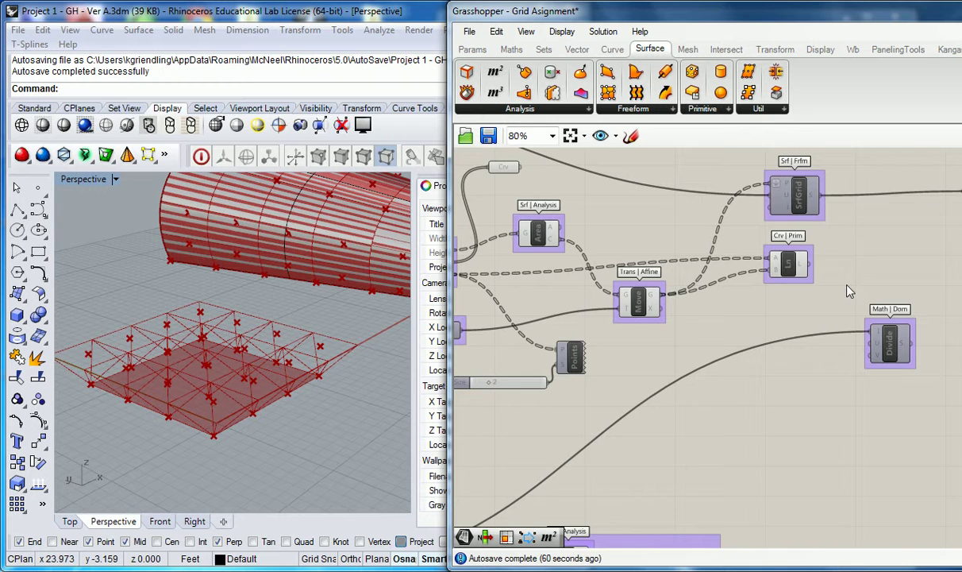
left_click_drag(764, 180, 821, 324)
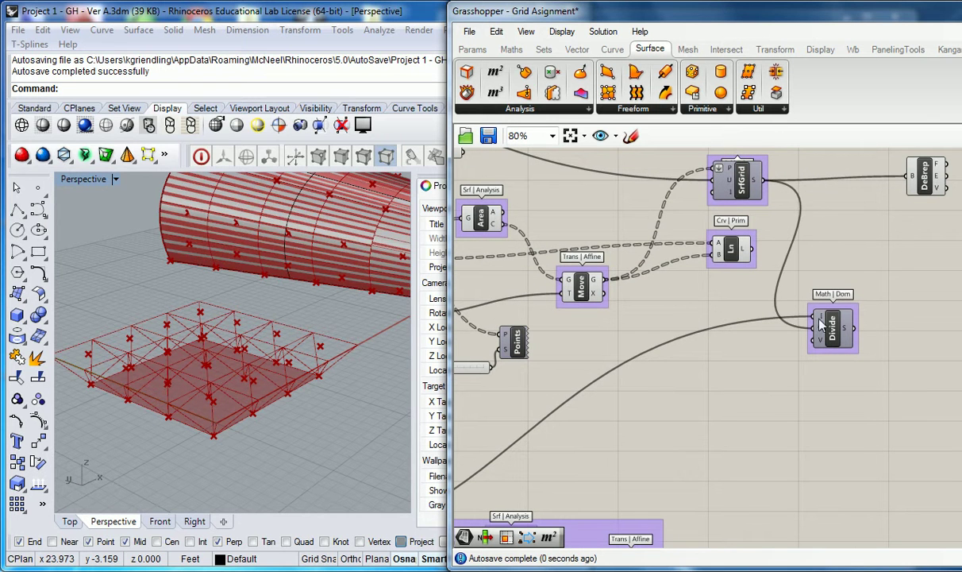
left_click_drag(763, 180, 817, 328)
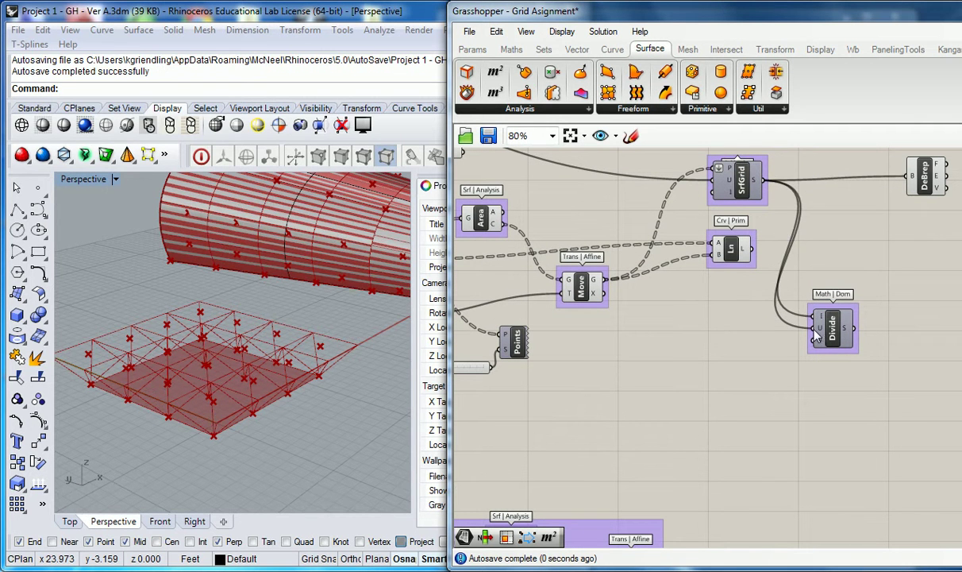
right_click(817, 329)
mouse_move(822, 328)
left_click(683, 321)
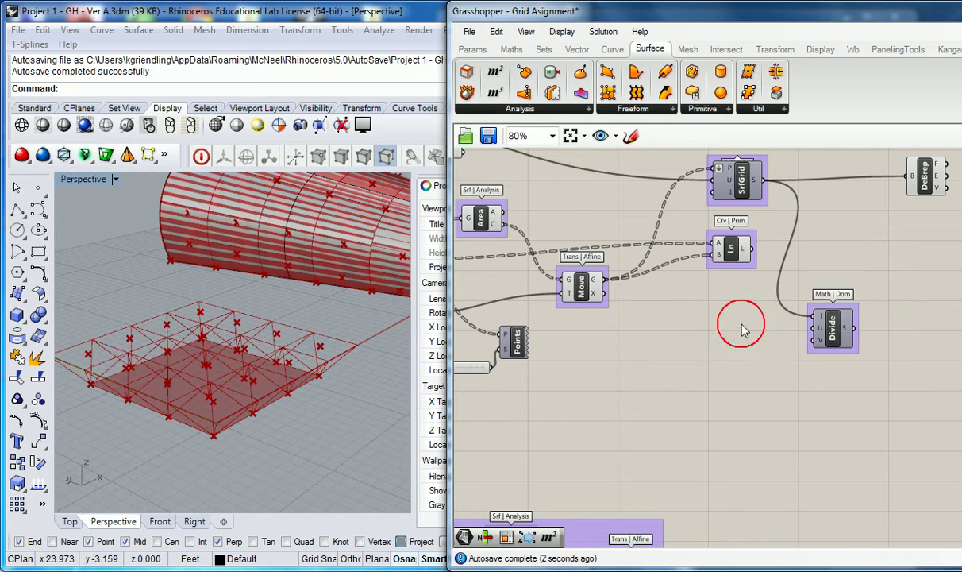
Try to connect GRID COUNT Y to the copied Divide component's V input, and undo the connection
scroll(758, 331, "down", 2)
right_click_drag(757, 327, 827, 320)
right_click_drag(622, 299, 666, 302)
scroll(554, 233, "up", 1)
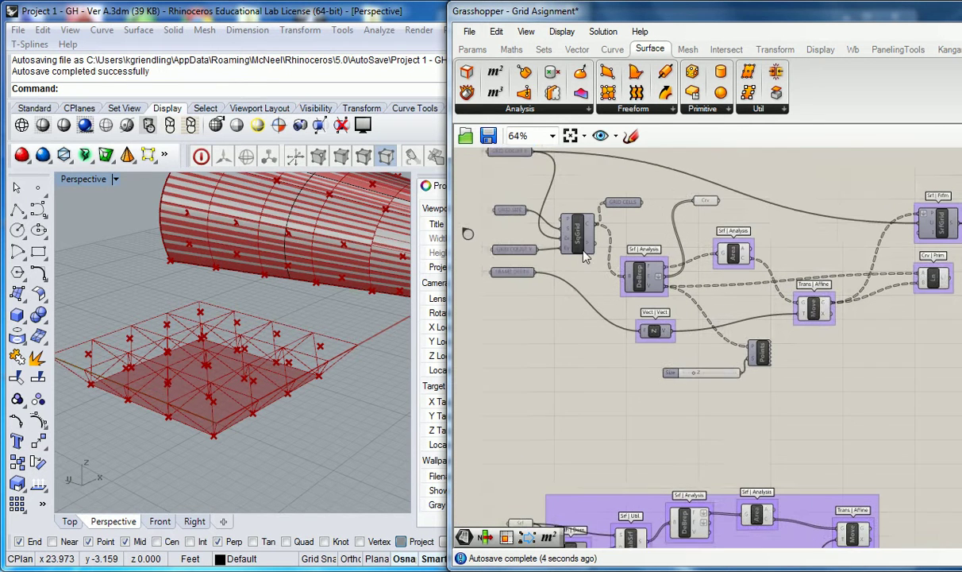
right_click_drag(550, 232, 492, 232)
left_click_drag(539, 238, 911, 355)
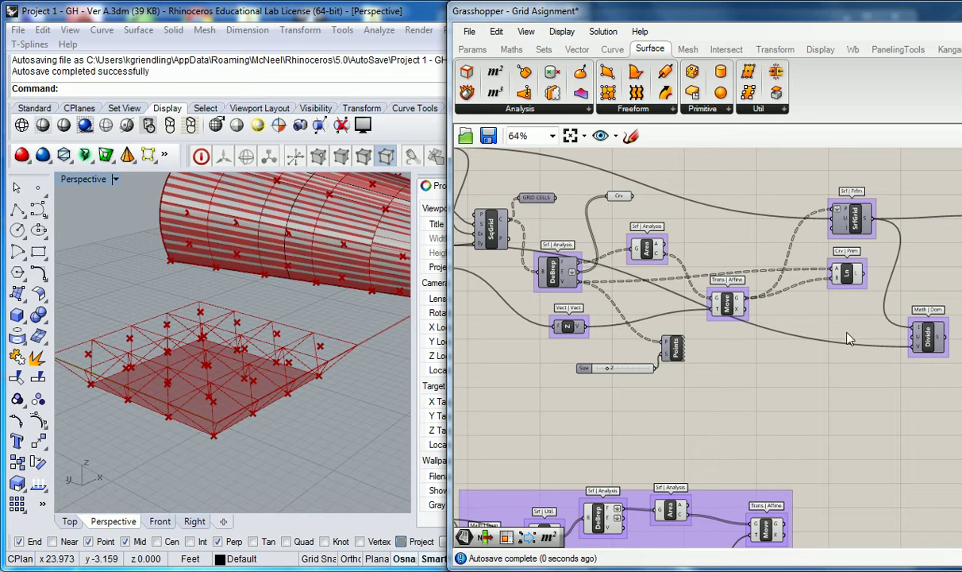
key("ctrl+z")
Move the copied Divide component farther from the Ln component to make room before its inputs
right_click_drag(841, 327, 752, 346)
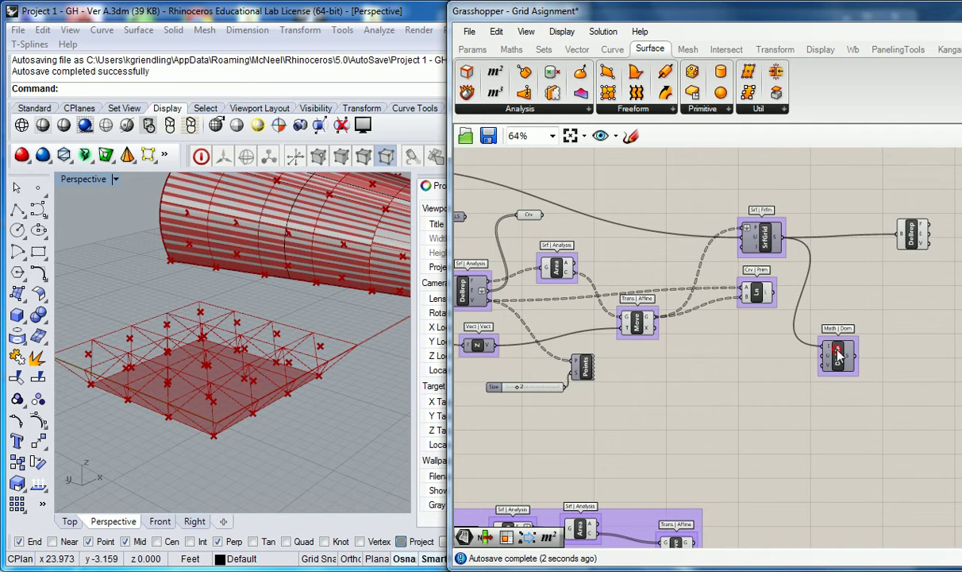
left_click_drag(838, 351, 902, 330)
left_click(827, 340)
right_click_drag(830, 343, 725, 345)
scroll(767, 350, "up", 2)
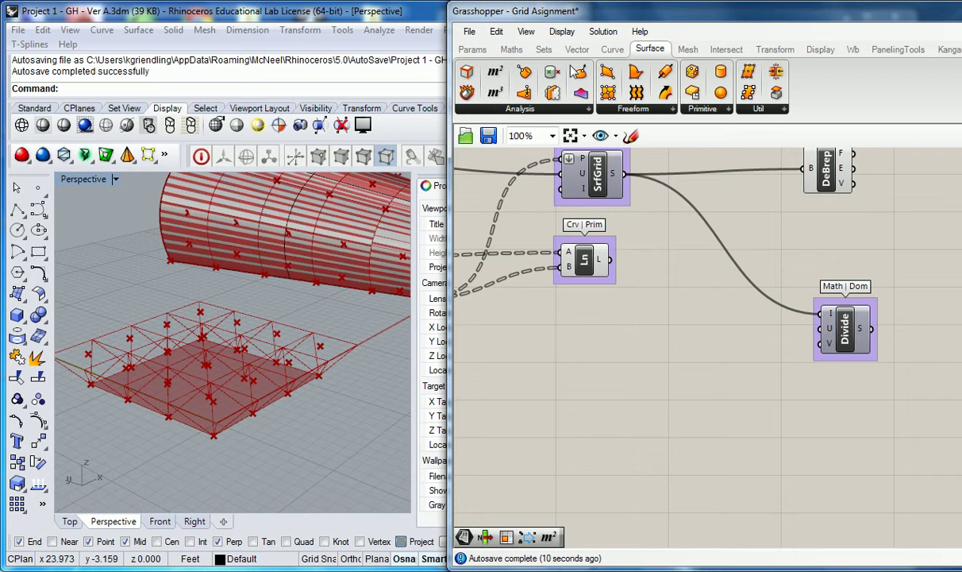
Add a Subtraction component between the Ln and Divide components and enclose it in its own group
left_click(515, 50)
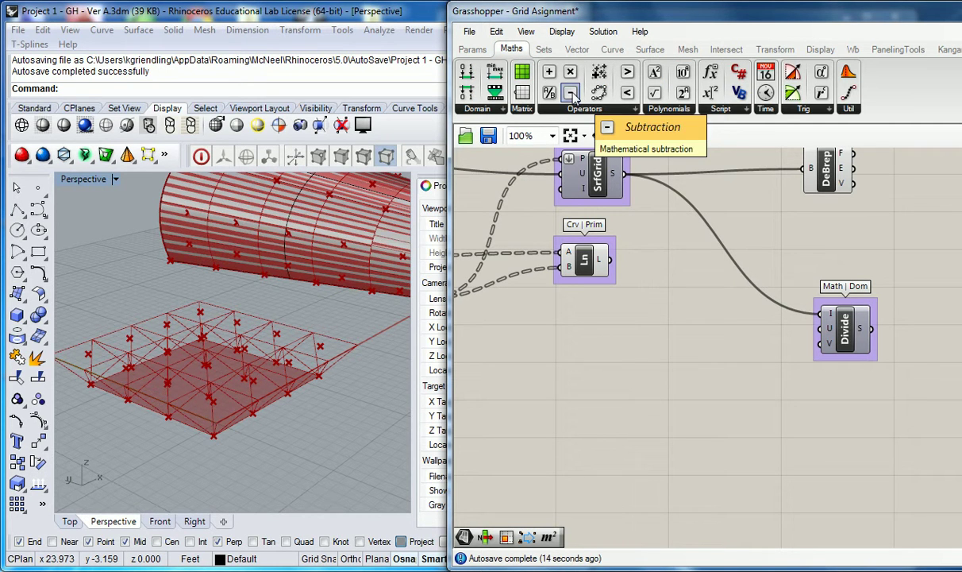
left_click_drag(570, 93, 704, 327)
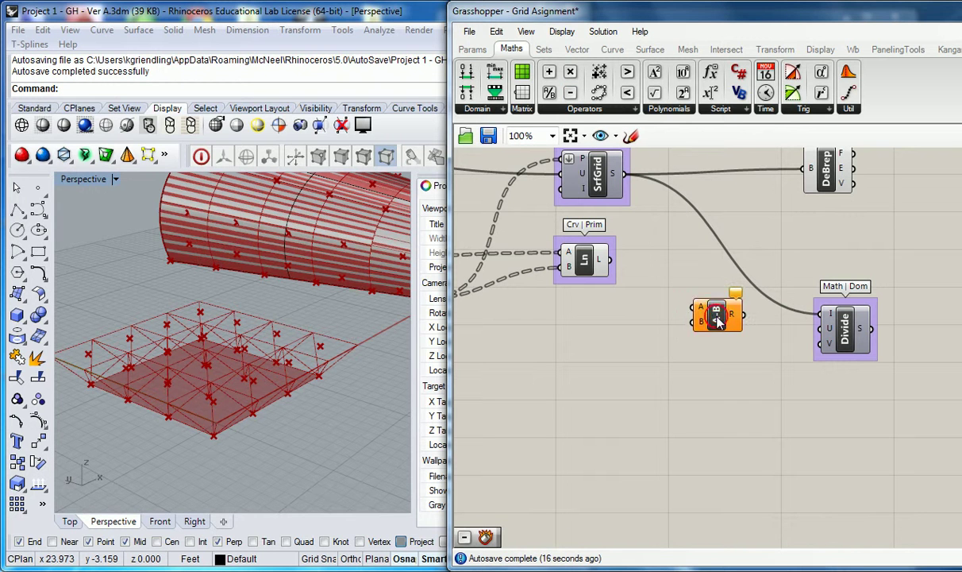
left_click(703, 290)
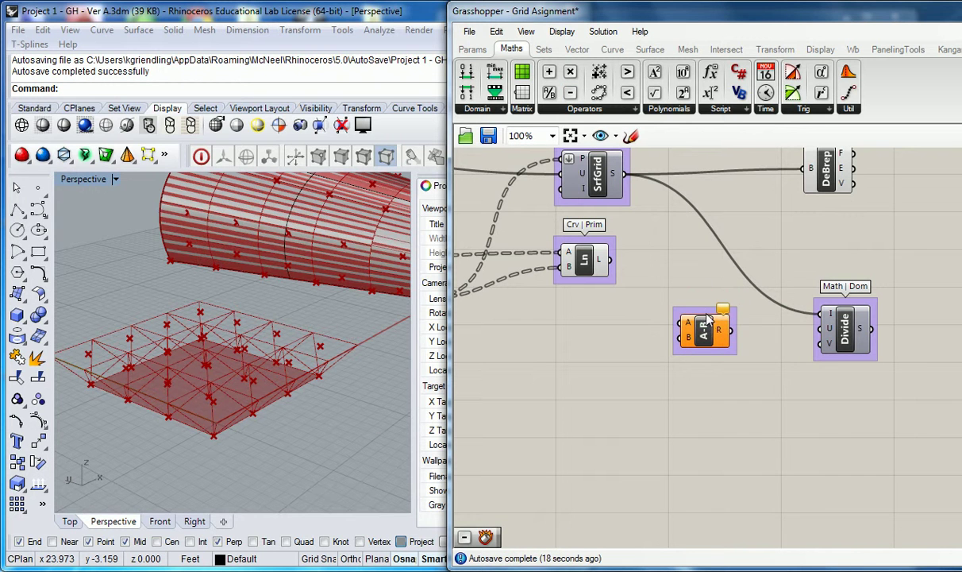
Label the Subtraction component's group "Moth | Op"
right_click(707, 308)
left_click(741, 308)
right_click(703, 315)
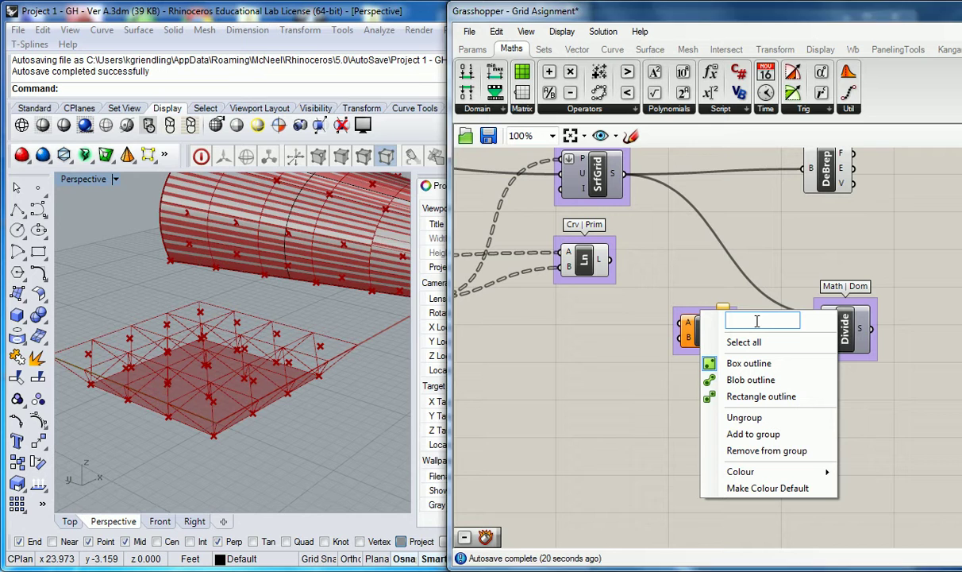
type("Moth")
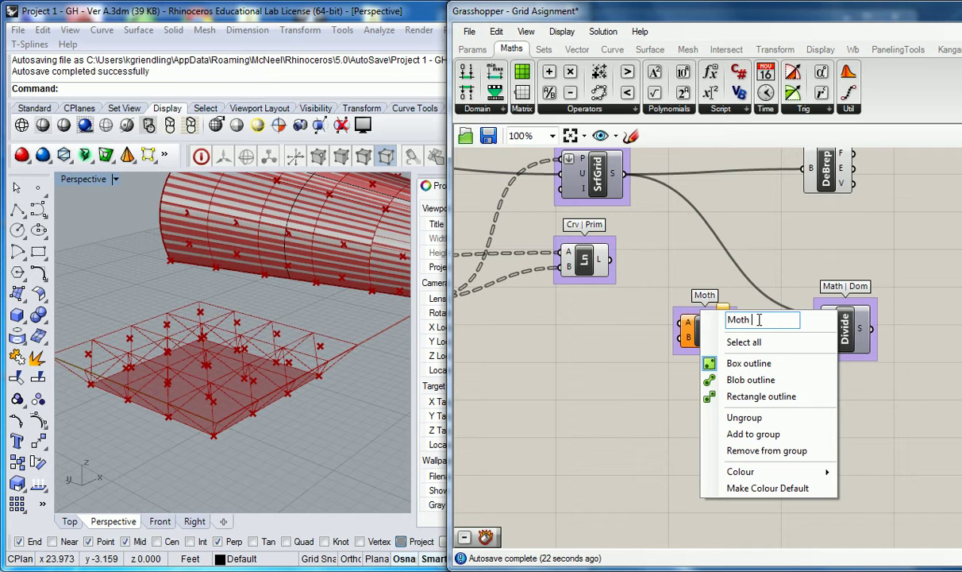
type(" | Op")
left_click(692, 271)
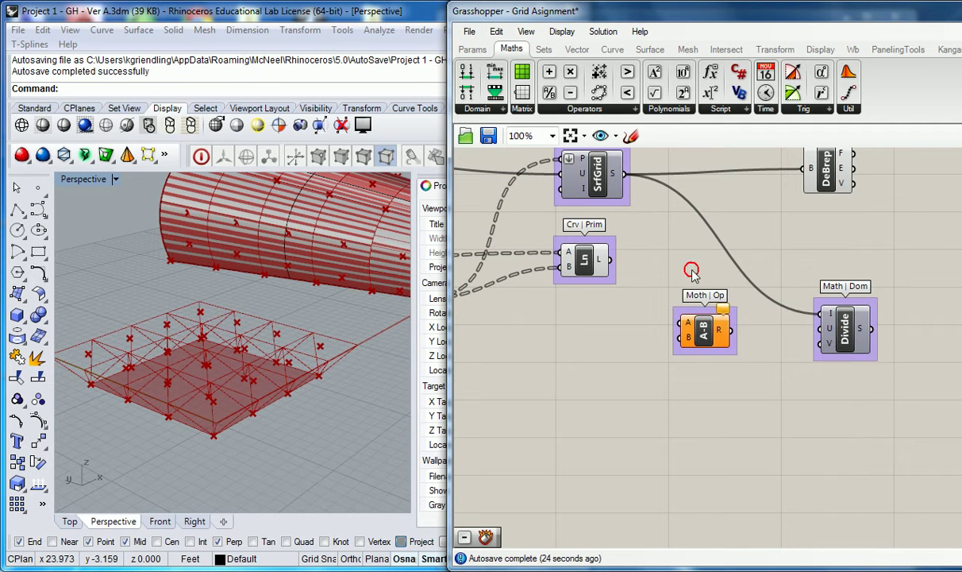
Correct the Subtraction component's group label to "Math | Op"
right_click(705, 316)
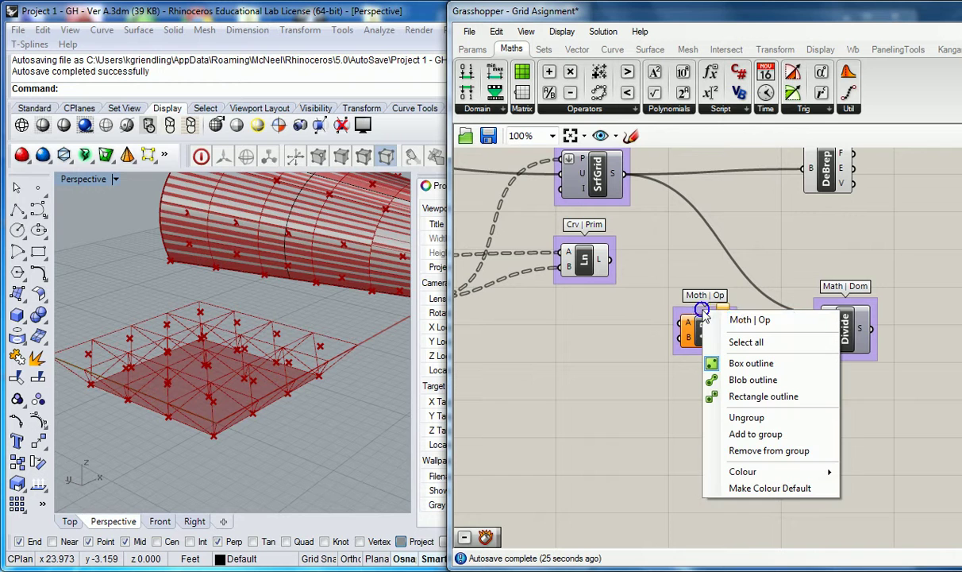
left_click(740, 318)
key("BackSpace")
type("a")
left_click(673, 271)
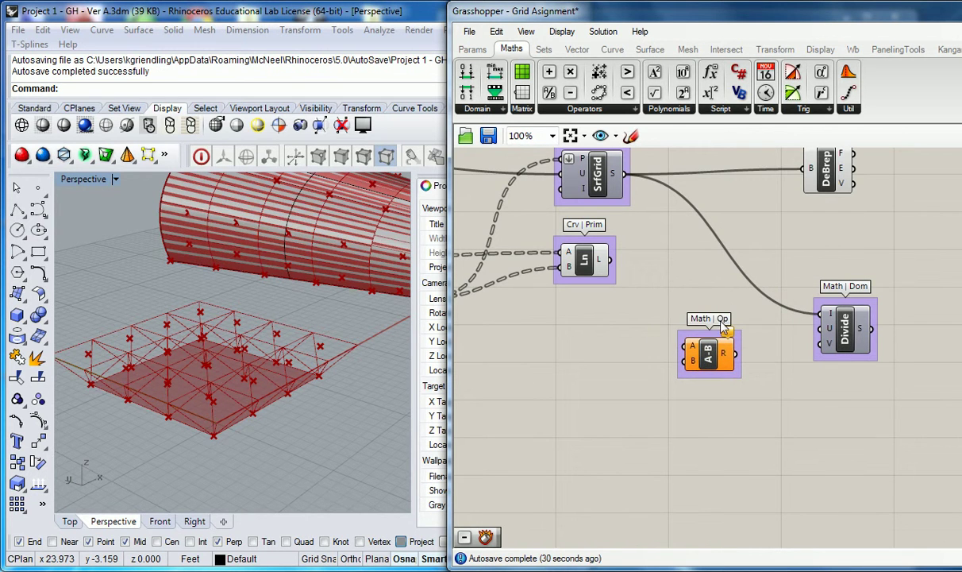
Add an Integer parameter to the canvas before the Subtraction component
scroll(632, 336, "down", 2)
right_click_drag(633, 336, 693, 360)
right_click_drag(822, 357, 746, 347)
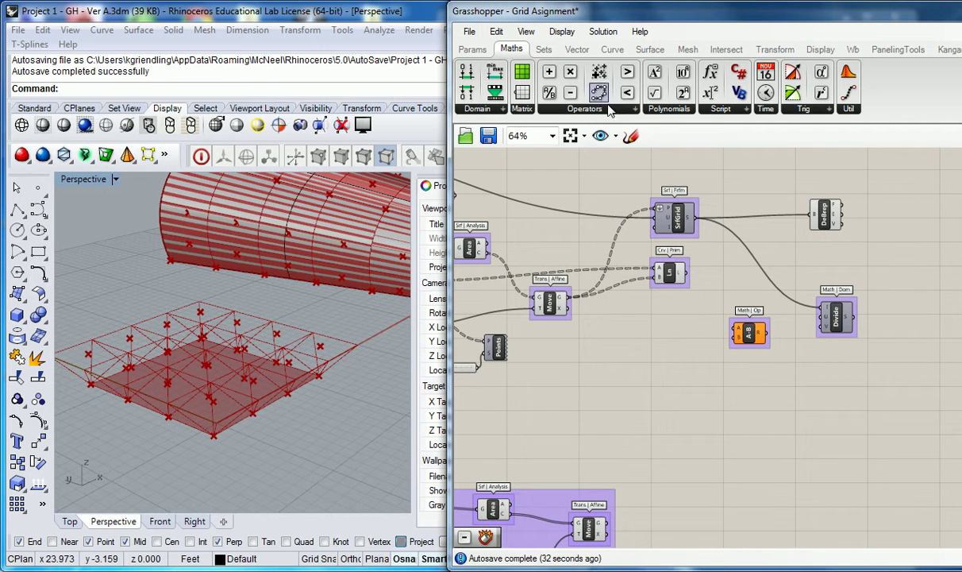
left_click(472, 49)
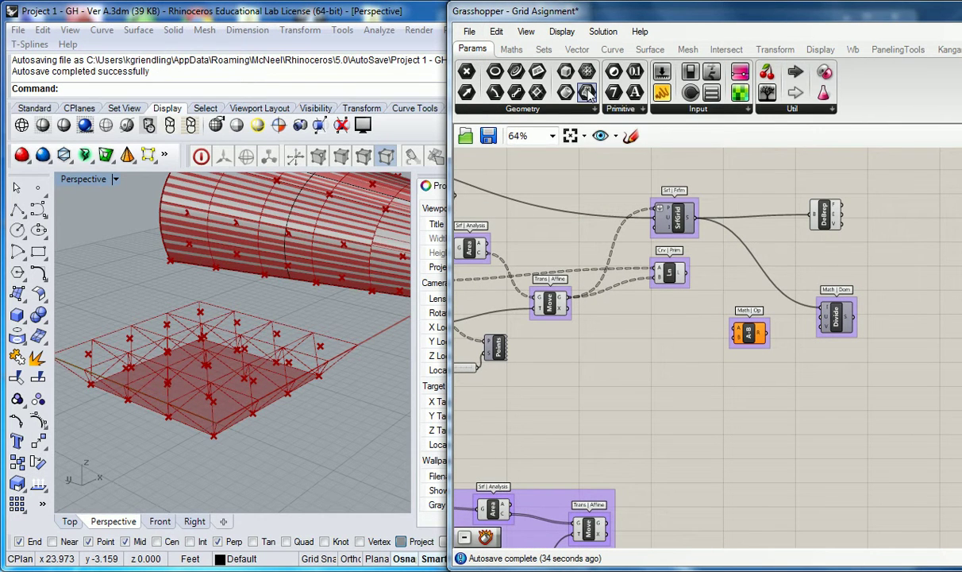
left_click_drag(615, 93, 688, 352)
scroll(758, 346, "up", 2)
Duplicate the Subtraction component and place the copy directly below the original
left_click(740, 330)
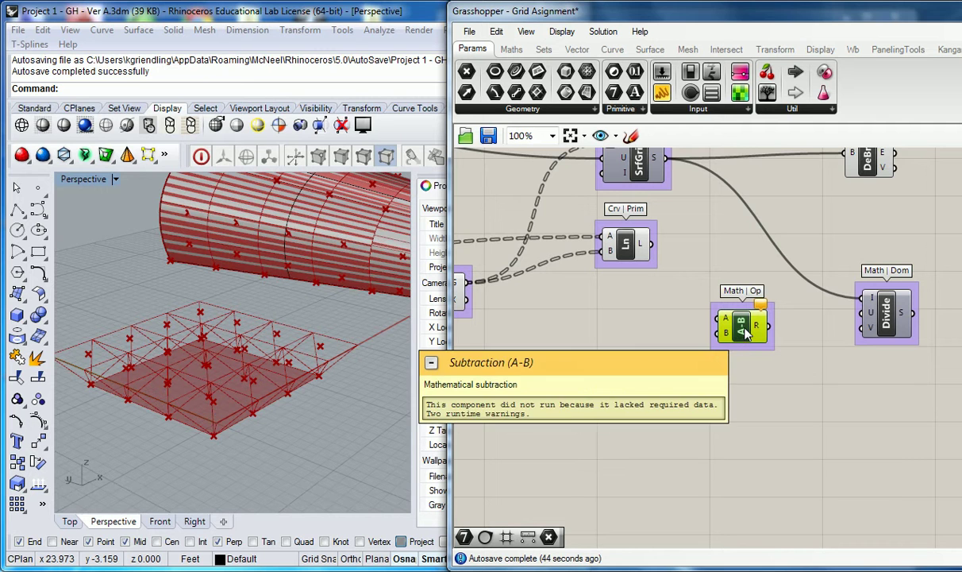
key("ctrl+c")
key("ctrl+v")
left_click_drag(740, 332, 751, 400)
left_click(699, 372)
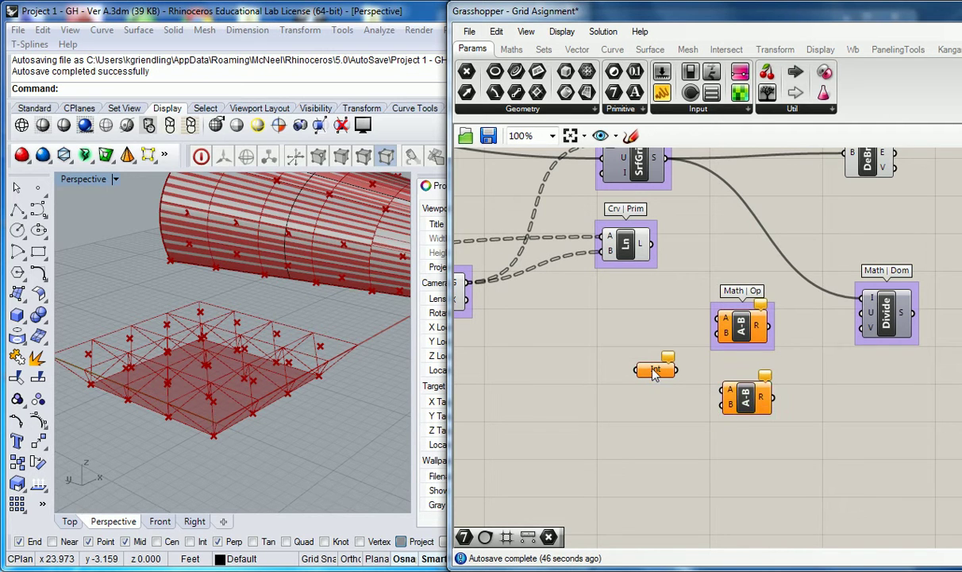
Rename the new Integer parameter "1"
right_click(652, 371)
double_click(681, 242)
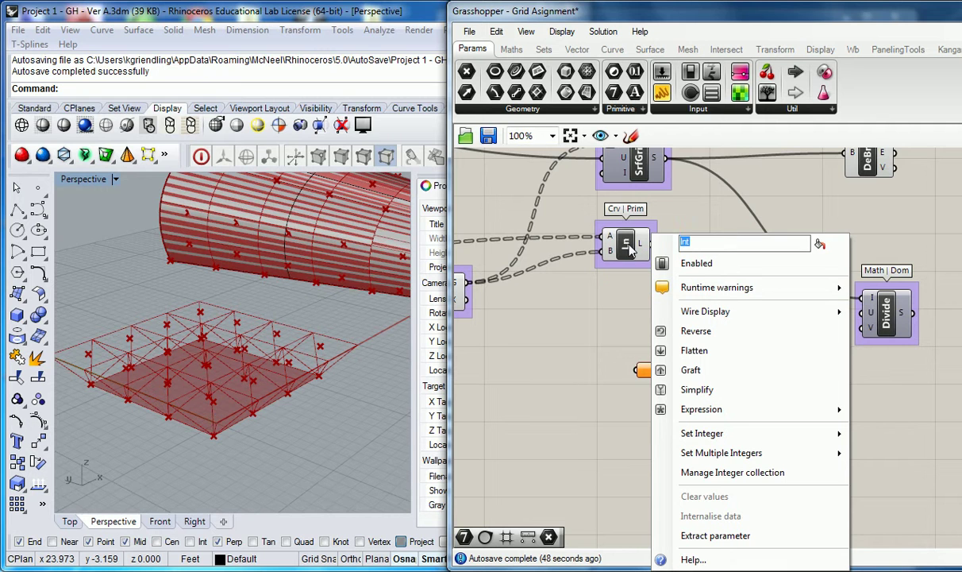
type("1")
key("Return")
Connect the Integer parameter "1" to the B input of both Subtraction components
left_click_drag(743, 398, 736, 399)
left_click(707, 370)
left_click_drag(678, 370, 717, 333)
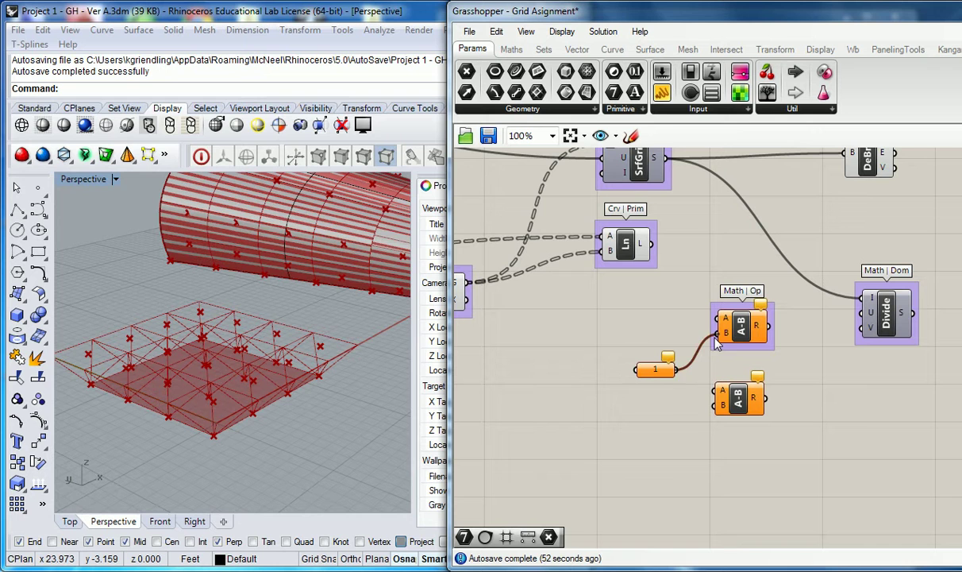
left_click_drag(677, 370, 711, 421)
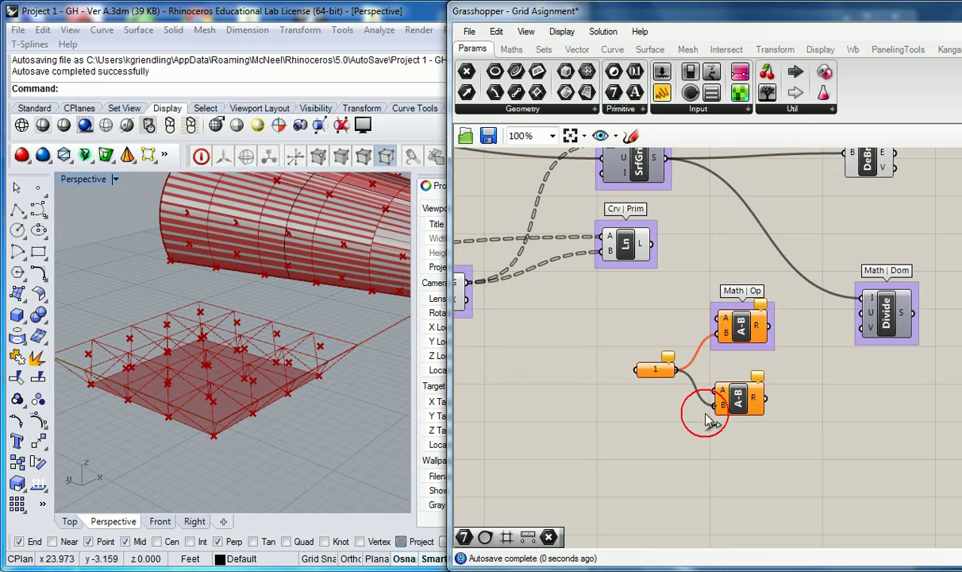
right_click(645, 370)
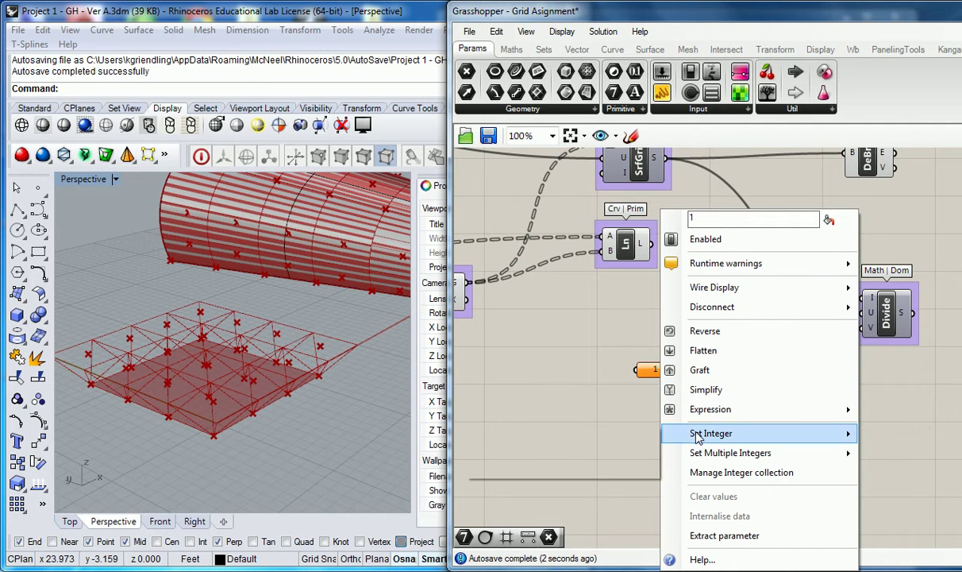
mouse_move(698, 438)
left_click(628, 381)
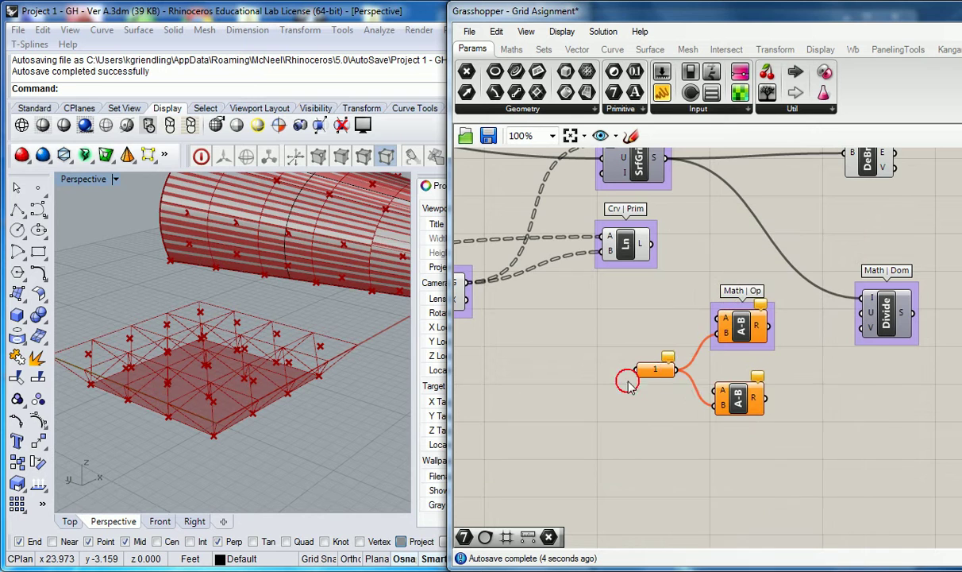
Shift the copied Subtraction component slightly to line it up beneath the original
right_click_drag(723, 369, 703, 365)
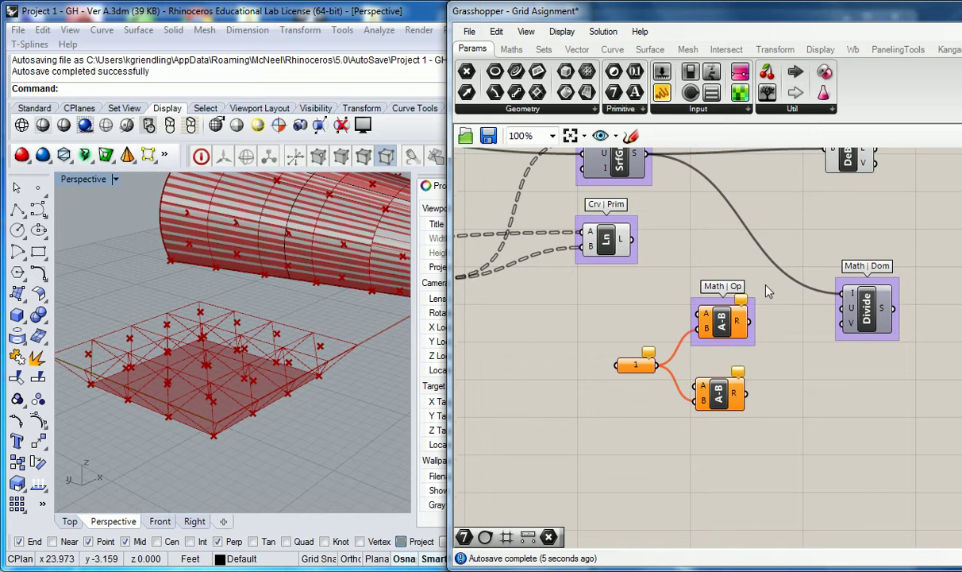
left_click(722, 323)
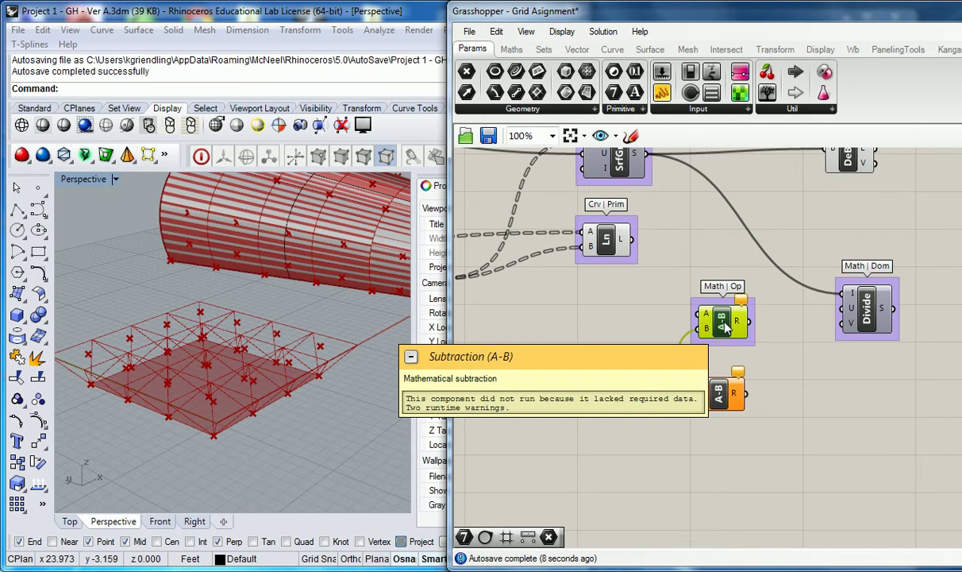
left_click_drag(719, 395, 725, 394)
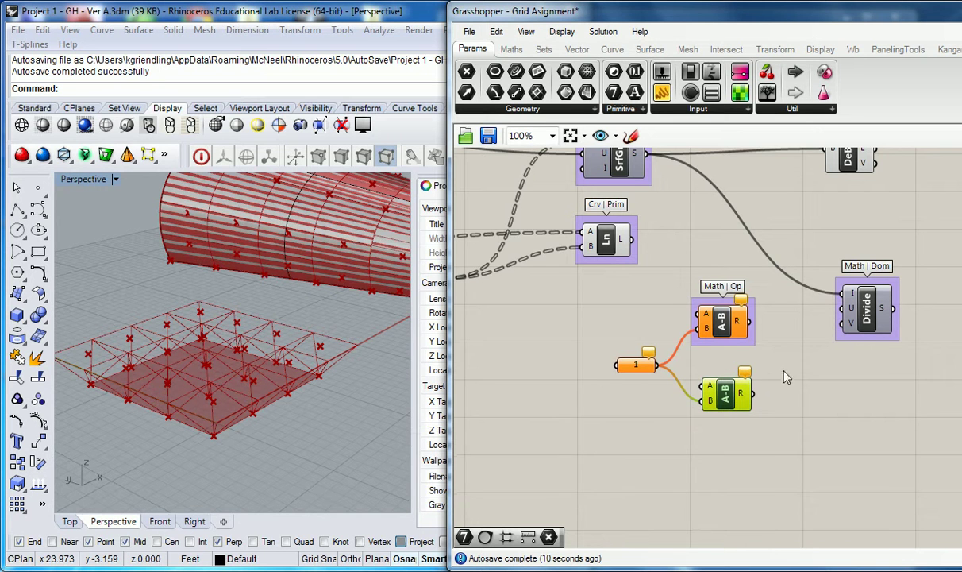
Connect the original Subtraction's result to the Divide component's U input and the copied Subtraction's result to its V input
right_click_drag(786, 378, 758, 376)
left_click_drag(721, 322, 813, 309)
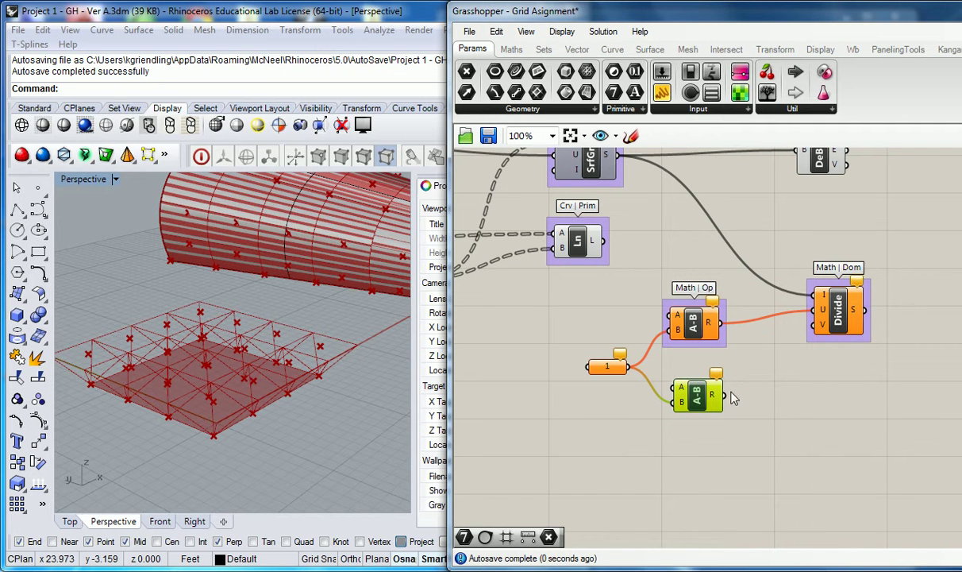
left_click_drag(731, 393, 812, 327)
right_click_drag(740, 350, 753, 351)
left_click(709, 403)
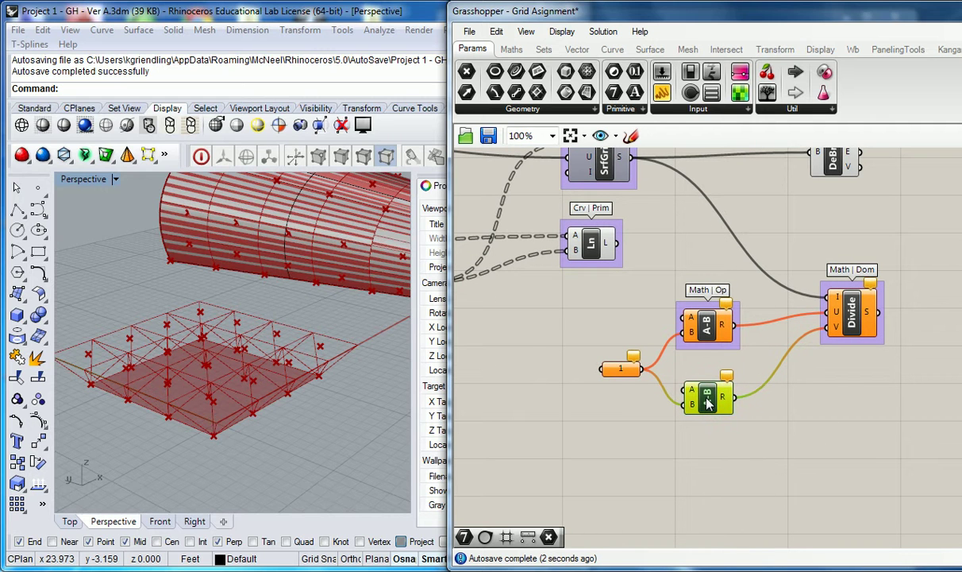
left_click(595, 348)
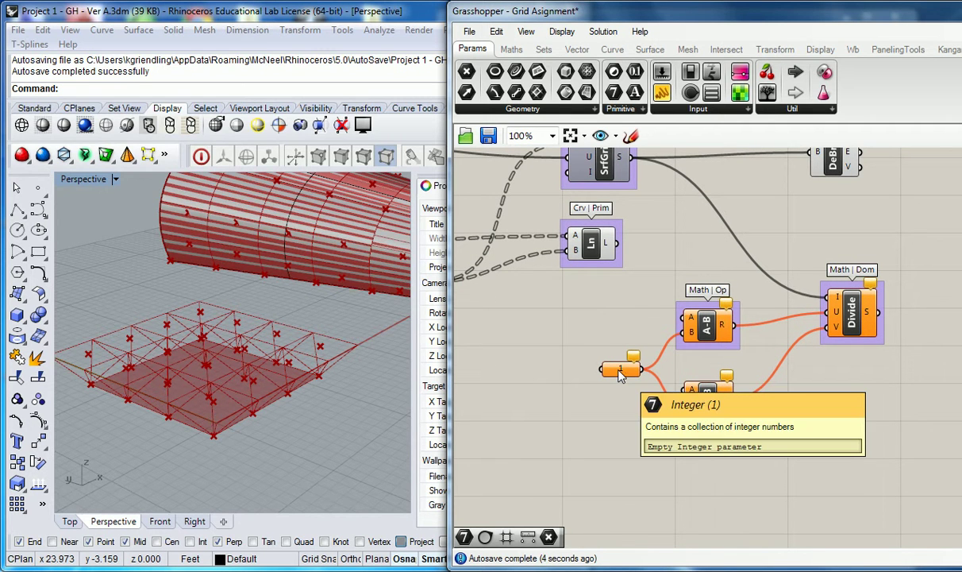
Set the Integer parameter's stored value to 1 and move it slightly away from the Subtraction components
right_click(620, 376)
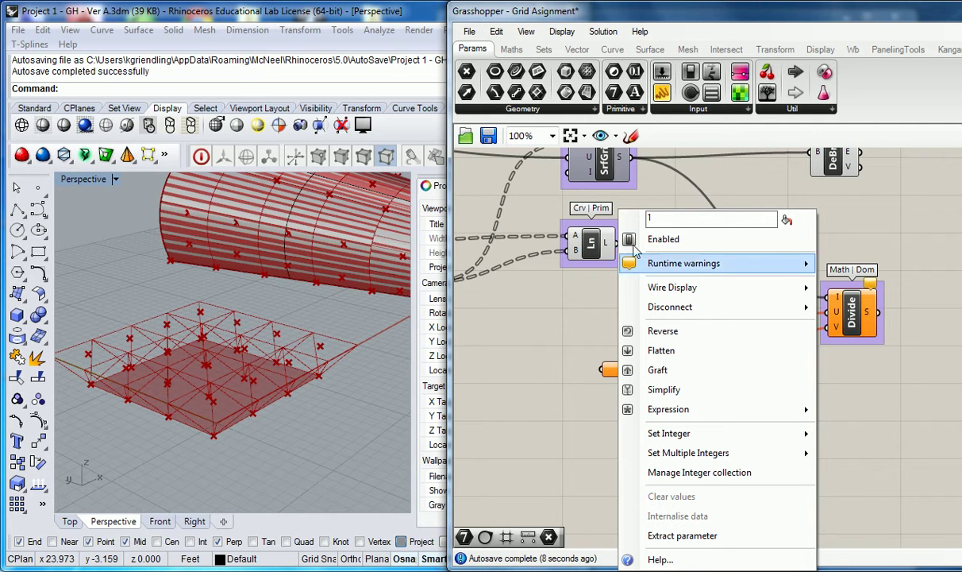
mouse_move(679, 439)
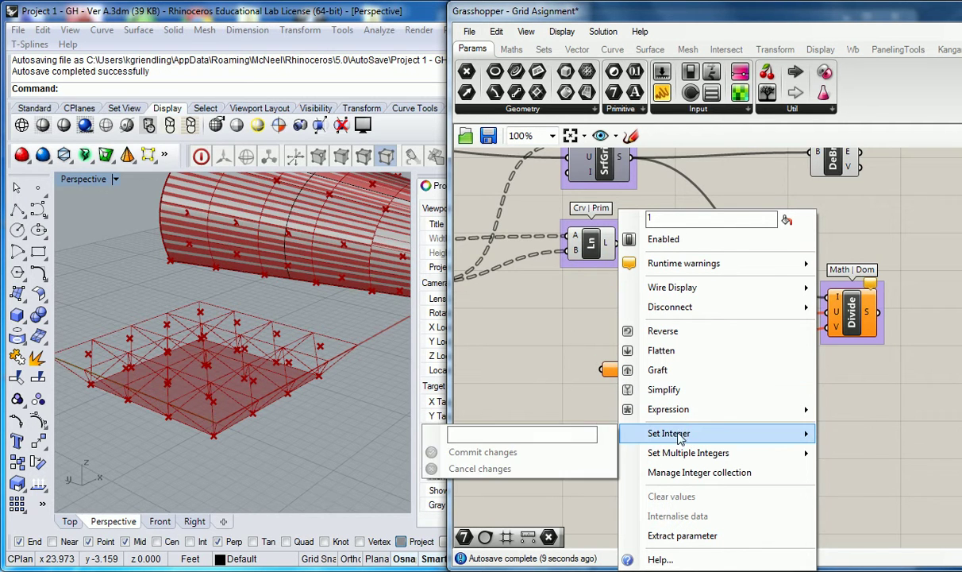
left_click(569, 432)
type("1")
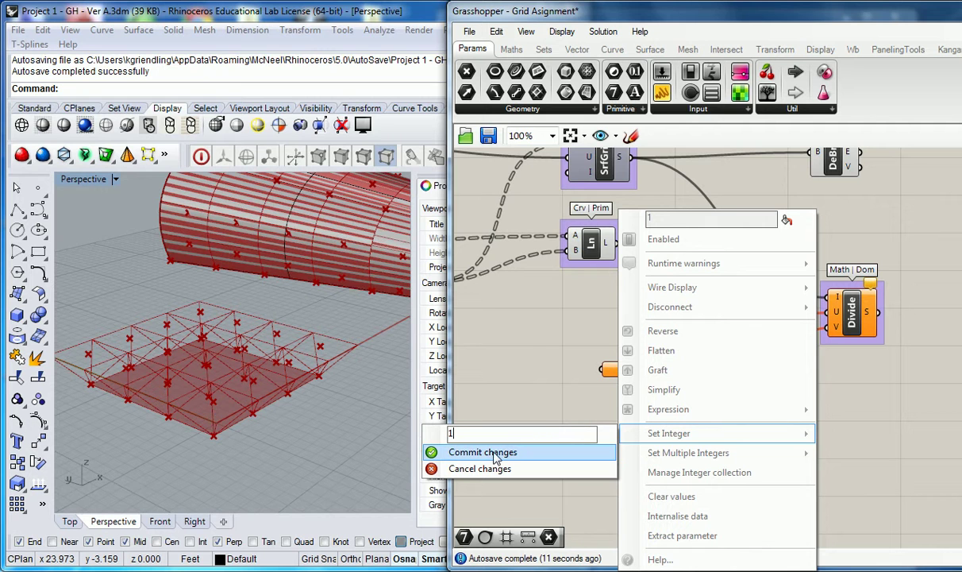
left_click(492, 452)
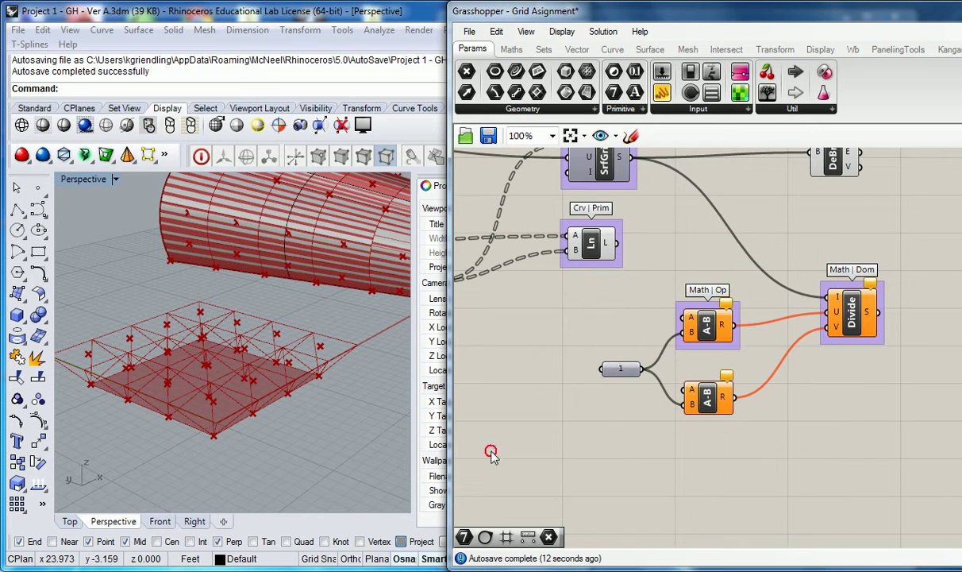
left_click(618, 368)
left_click(640, 318)
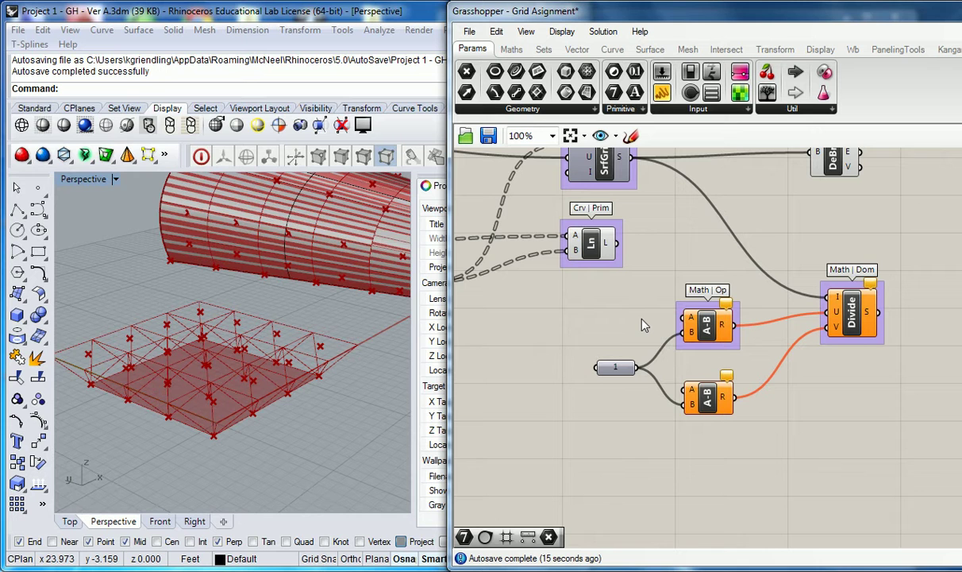
right_click_drag(645, 326, 609, 303)
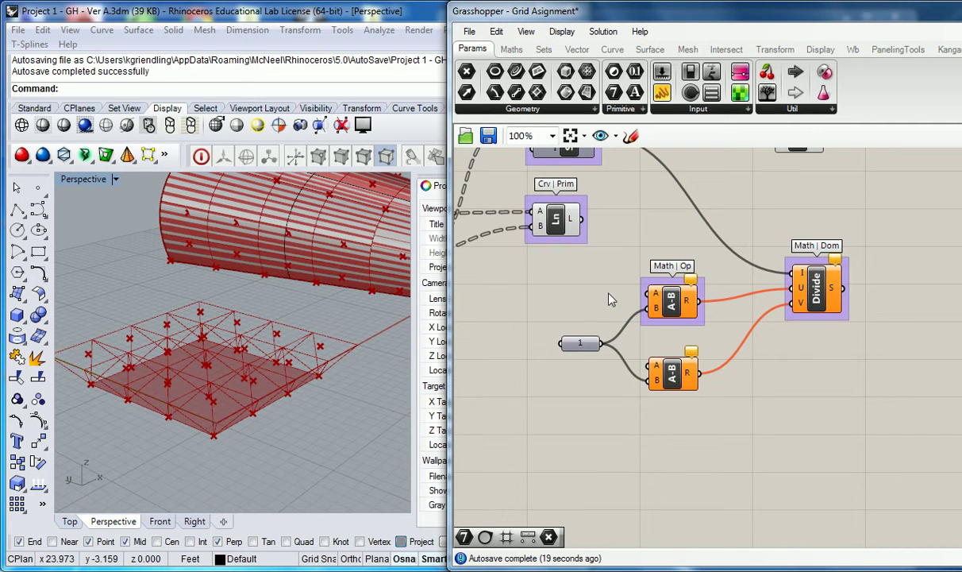
right_click(574, 343)
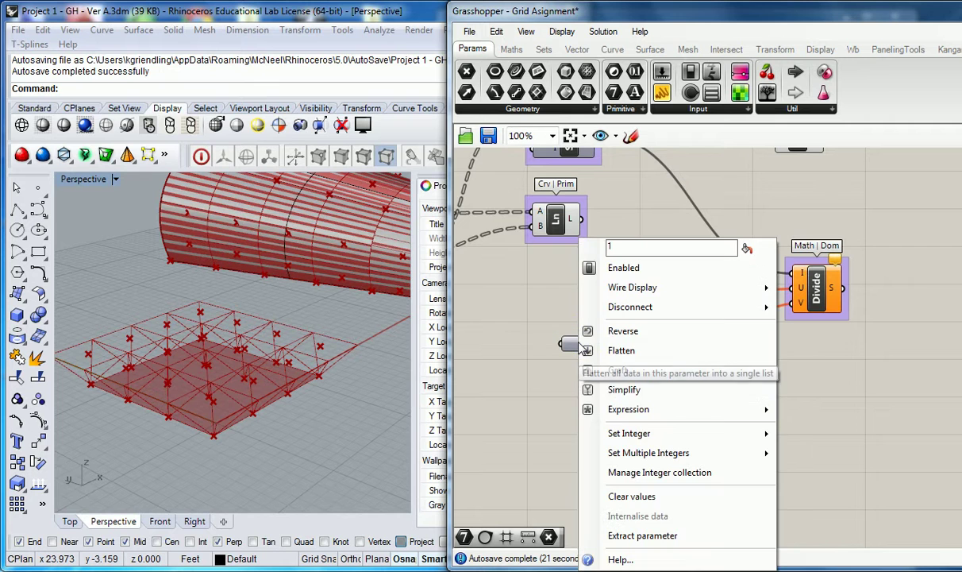
mouse_move(649, 434)
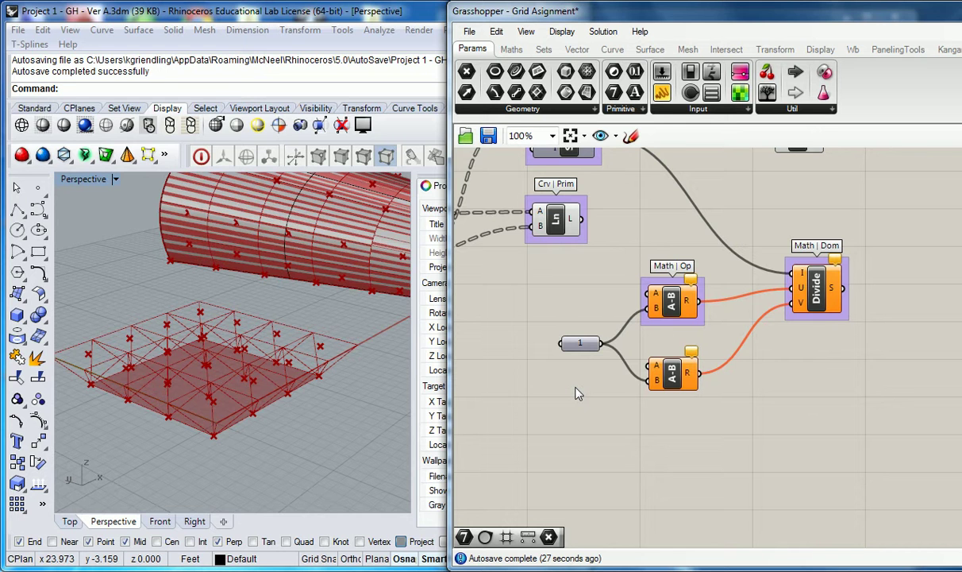
Widen the Grasshopper window so the grid parameters and the Subtraction components can be seen together
right_click_drag(575, 387, 660, 396)
scroll(660, 397, "down", 3)
right_click_drag(582, 376, 684, 355)
scroll(686, 357, "up", 2)
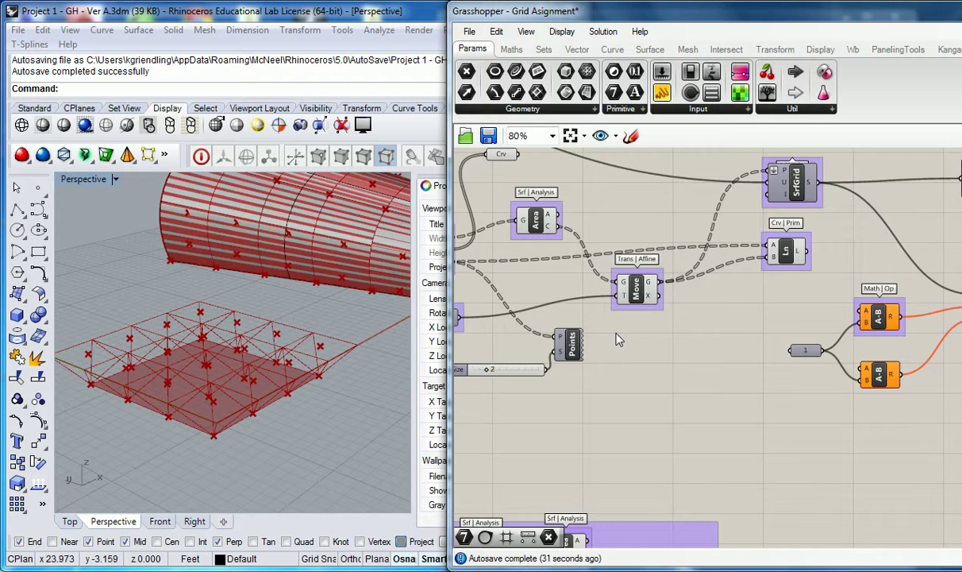
scroll(619, 333, "down", 3)
right_click_drag(607, 332, 649, 396)
scroll(535, 490, "up", 3)
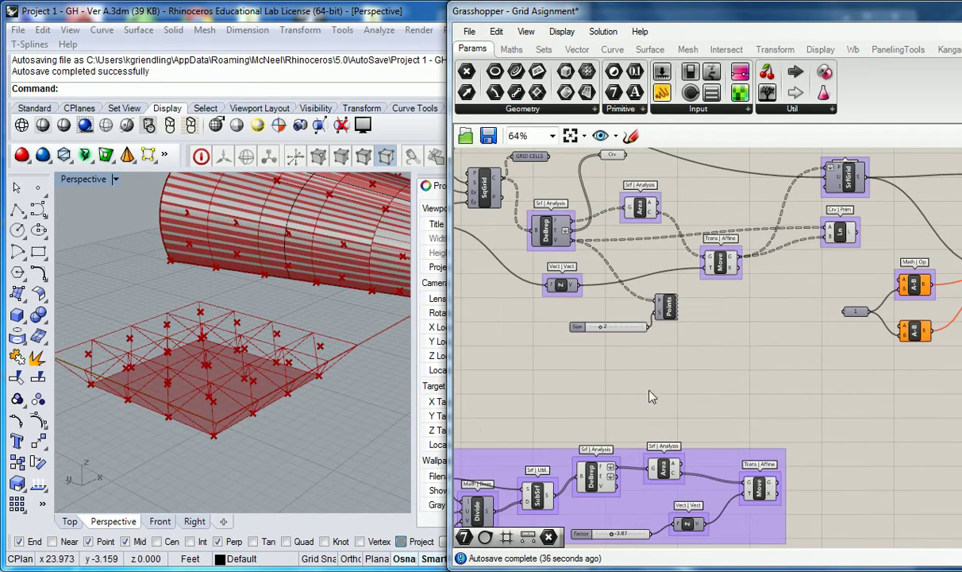
right_click_drag(732, 353, 754, 381)
right_click_drag(609, 319, 646, 332)
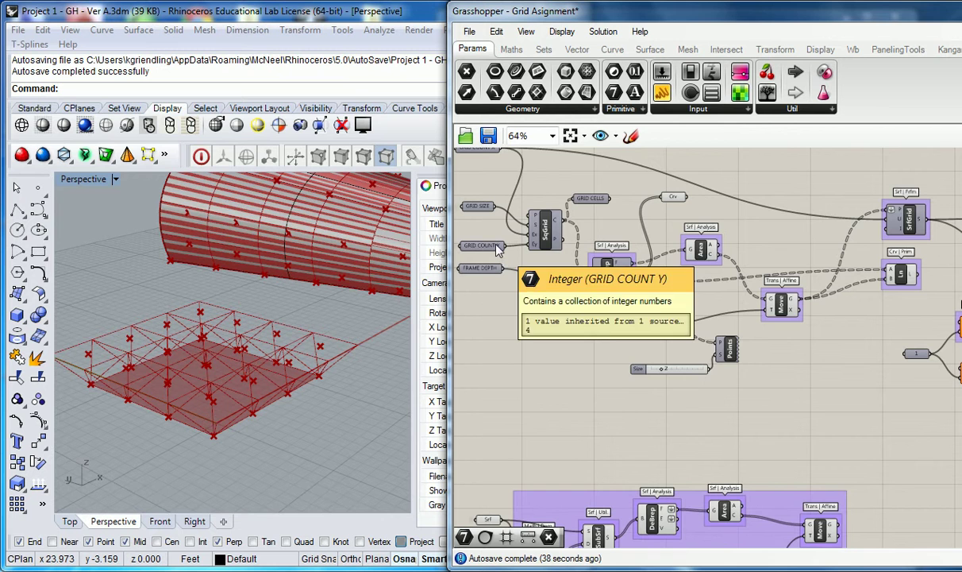
right_click_drag(635, 248, 601, 272)
scroll(601, 272, "down", 1)
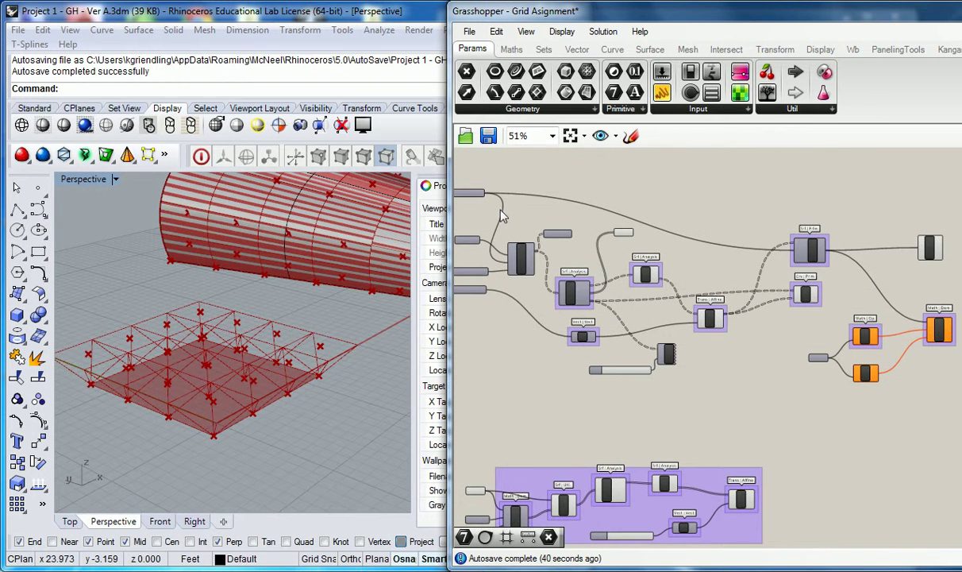
scroll(501, 214, "up", 2)
left_click_drag(450, 215, 226, 216)
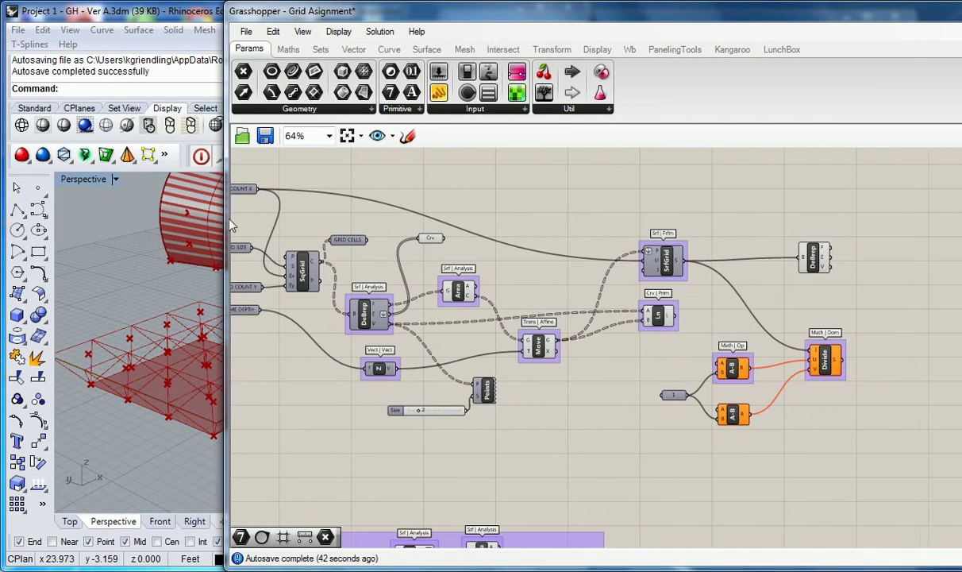
Connect GRID COUNT X to the original Subtraction's A input and GRID COUNT Y to the copied Subtraction's A input
right_click_drag(317, 228, 392, 220)
scroll(385, 219, "up", 1)
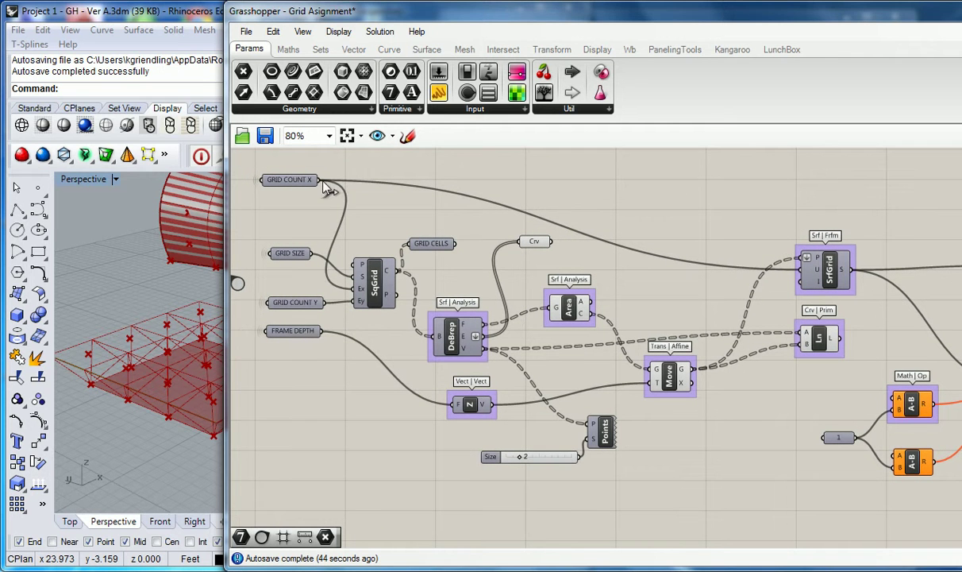
left_click_drag(321, 181, 897, 402)
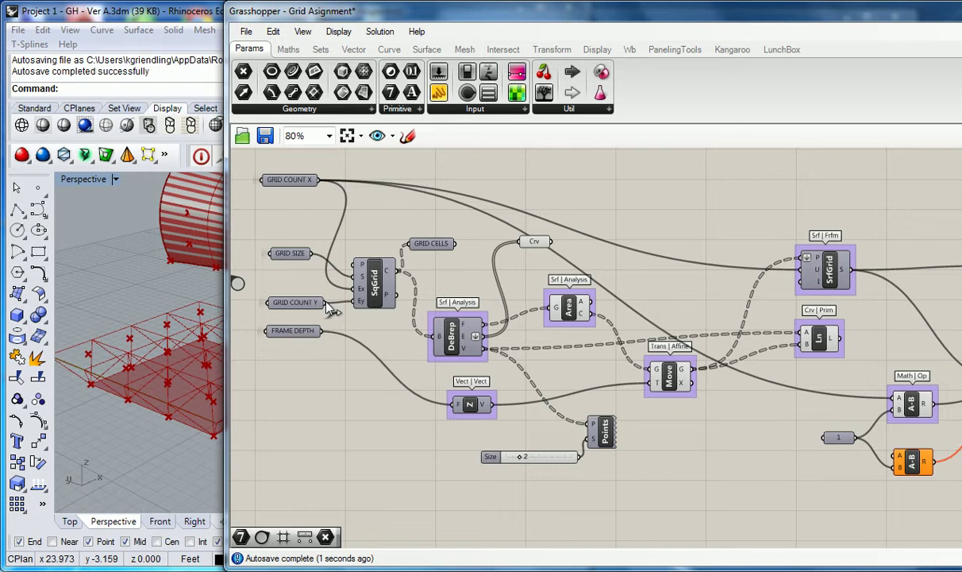
left_click_drag(326, 302, 885, 468)
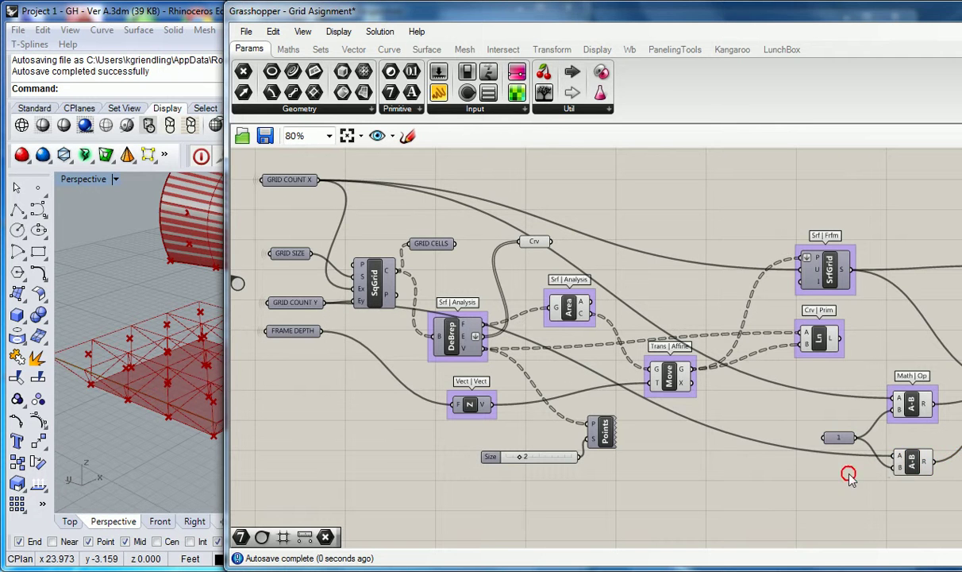
Move the Divide component closer to the Subtraction components and the DeBrep component farther from SrfGrid to free space between them
right_click_drag(849, 475, 649, 449)
right_click_drag(809, 398, 769, 409)
left_click_drag(773, 397, 754, 372)
left_click_drag(729, 274, 855, 285)
left_click(767, 238)
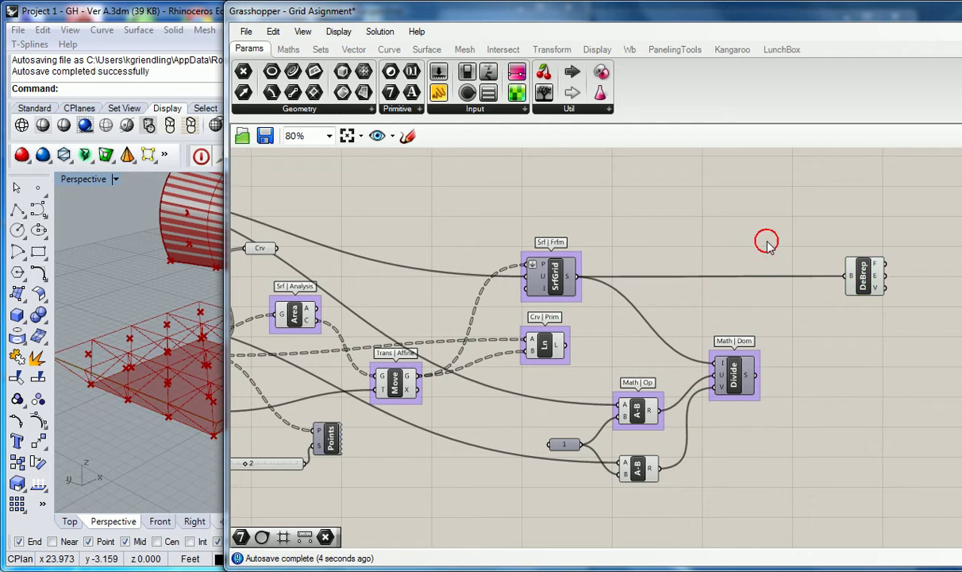
Add a SubSrf component between SrfGrid and DeBrep and connect SrfGrid's S output to its S input
right_click_drag(767, 238, 701, 227)
left_click(428, 49)
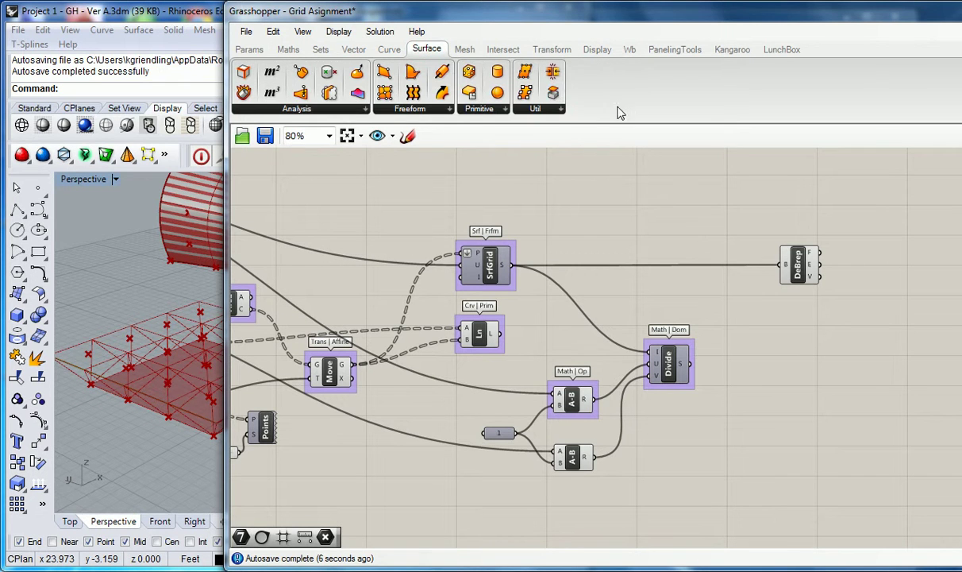
left_click(549, 109)
left_click_drag(553, 202, 706, 276)
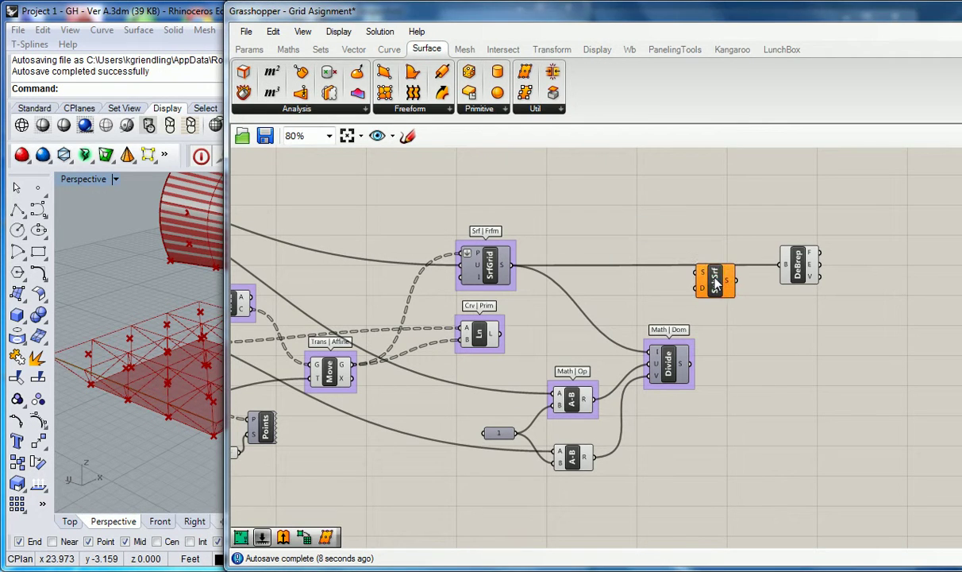
left_click_drag(511, 272, 725, 279)
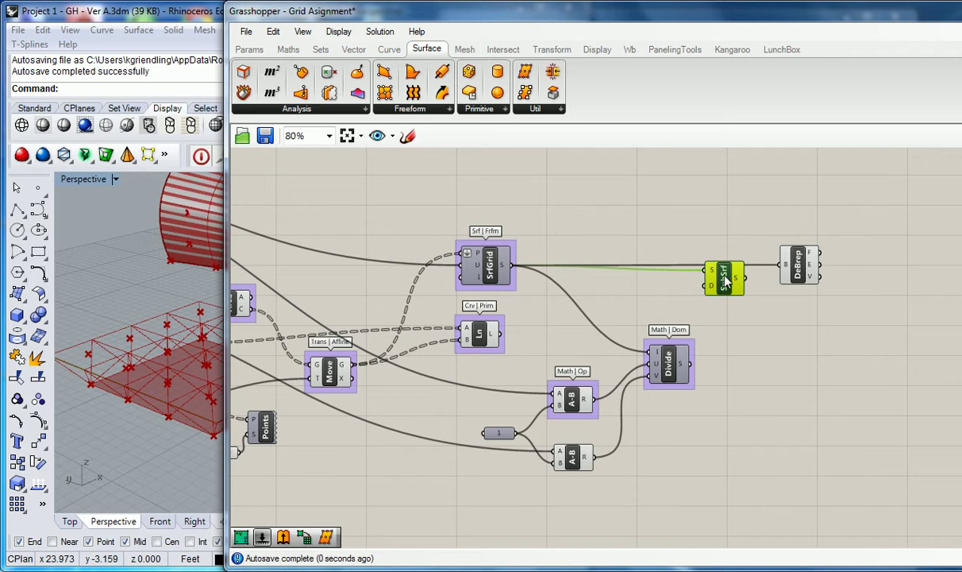
Group the SubSrf component and label the group "Srf | Util."
key("ctrl+g")
left_click(723, 225)
right_click(727, 259)
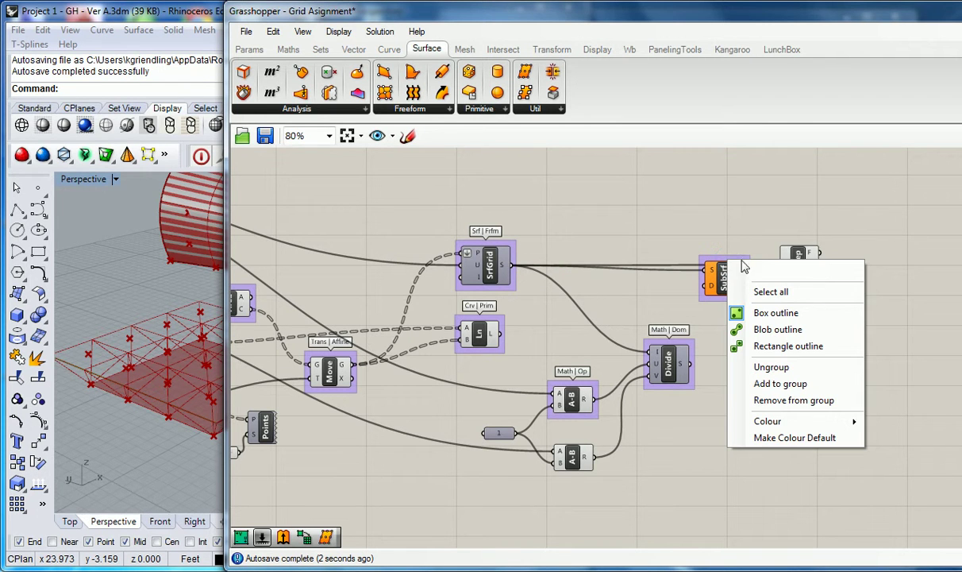
left_click(764, 271)
type("Srf | U")
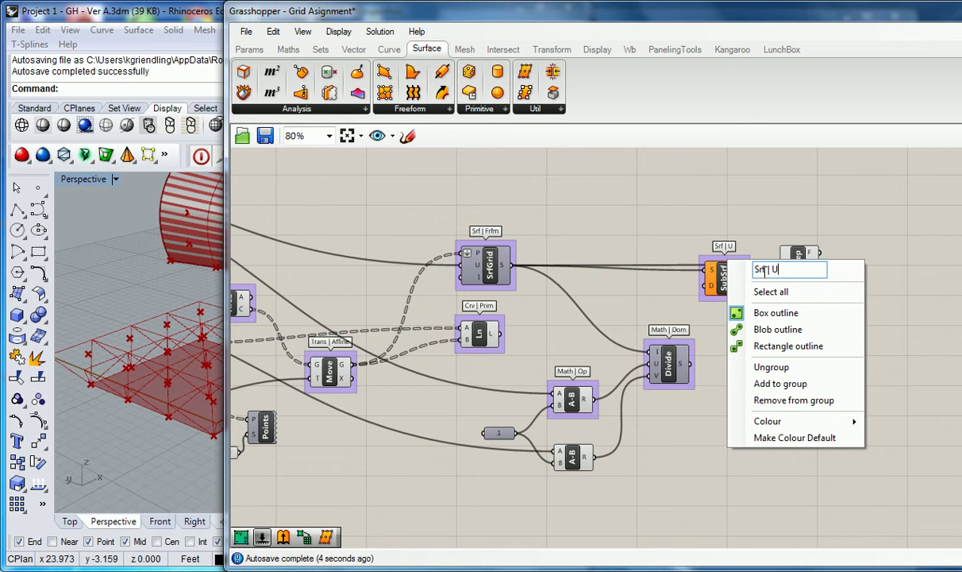
type("til.")
left_click(755, 205)
Move DeBrep farther from SubSrf, then wire Divide's S output into SubSrf's D input and SubSrf's output into DeBrep
left_click_drag(786, 267, 823, 272)
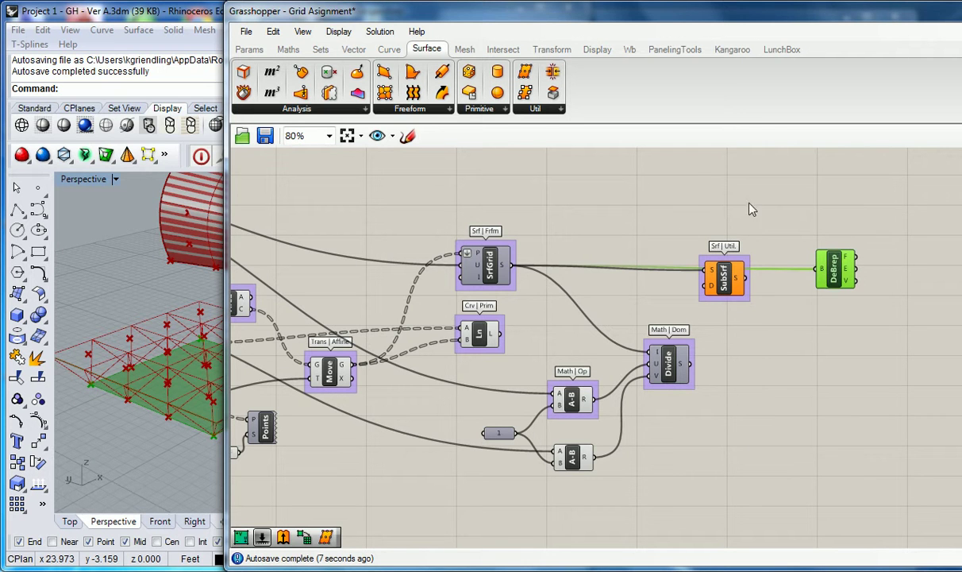
left_click_drag(690, 364, 821, 269)
left_click(783, 217)
Turn off the viewport preview of the SubSrf component
right_click_drag(176, 376, 162, 349)
left_click(717, 282)
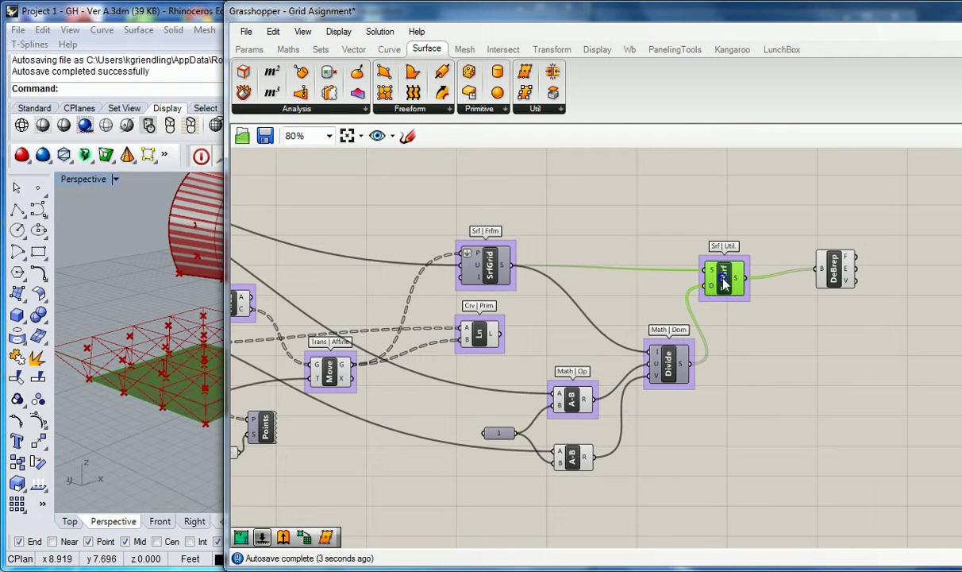
right_click(744, 278)
left_click(747, 301)
left_click(616, 267)
Examine the Move, Area and Ln components and how they feed the SrfGrid branch
right_click_drag(616, 263, 703, 255)
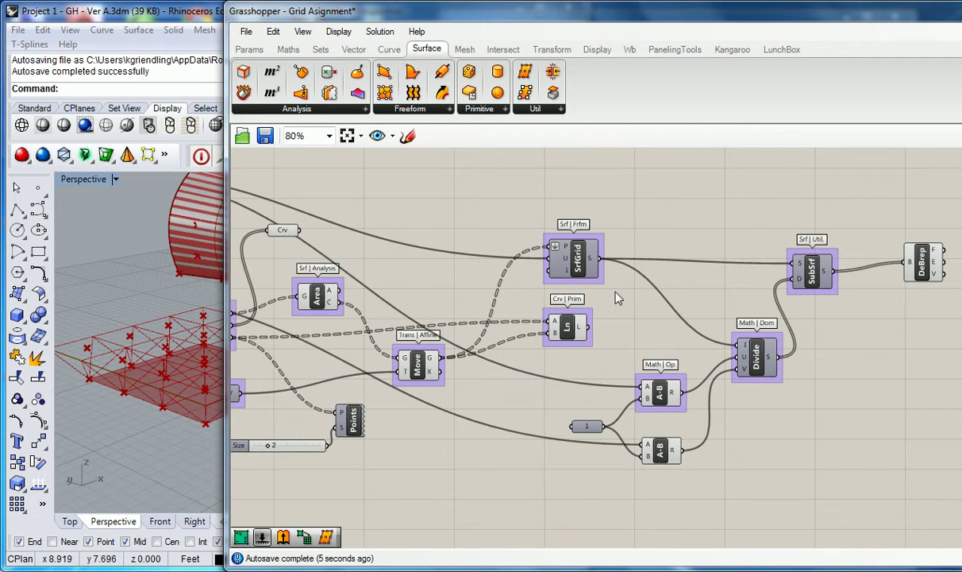
scroll(550, 308, "down", 1)
right_click_drag(449, 324, 604, 338)
left_click(598, 365)
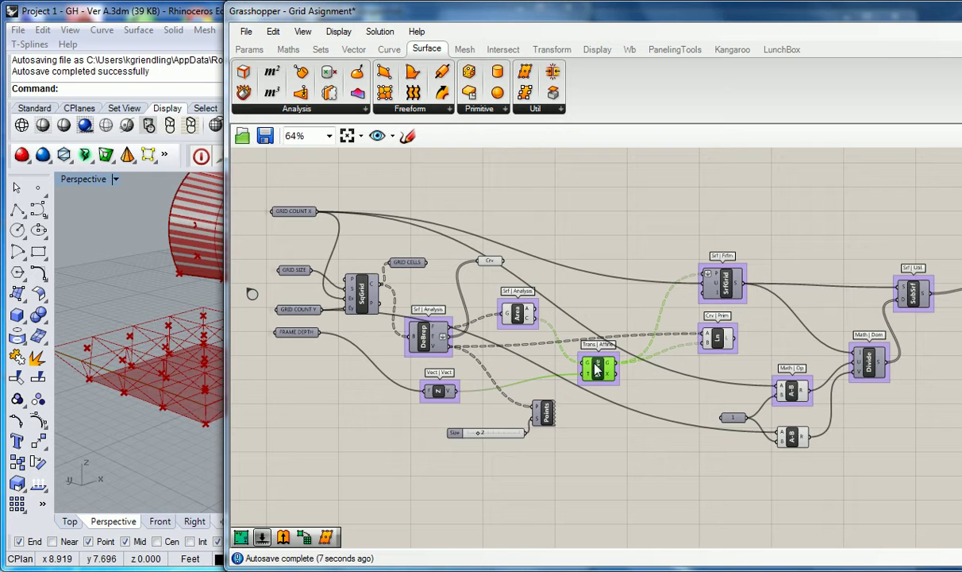
left_click(519, 318)
right_click_drag(741, 241, 610, 245)
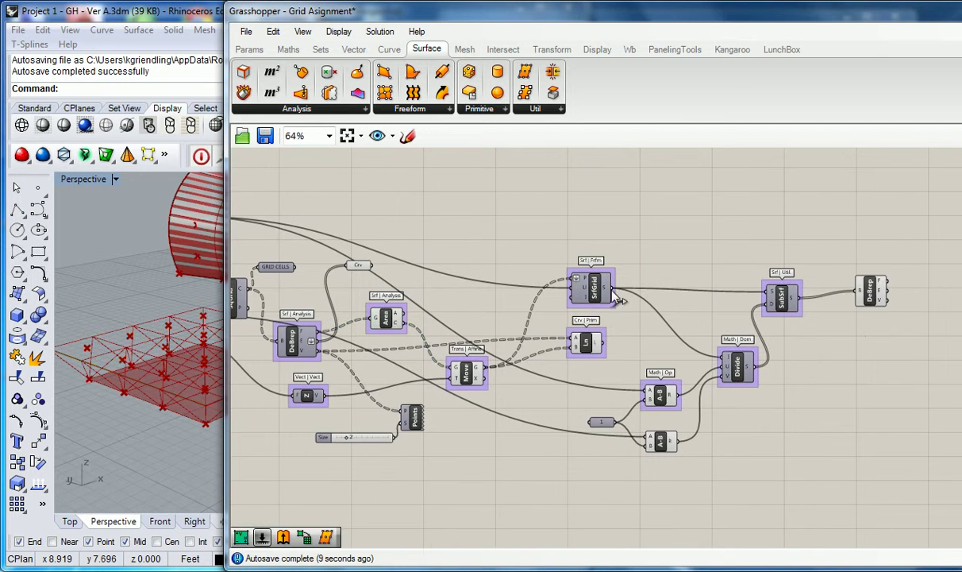
left_click(591, 341)
left_click(565, 226)
Nudge the DeBrep component so that it lines up with SubSrf's output
scroll(691, 260, "up", 3)
left_click_drag(731, 312, 768, 322)
left_click(698, 262)
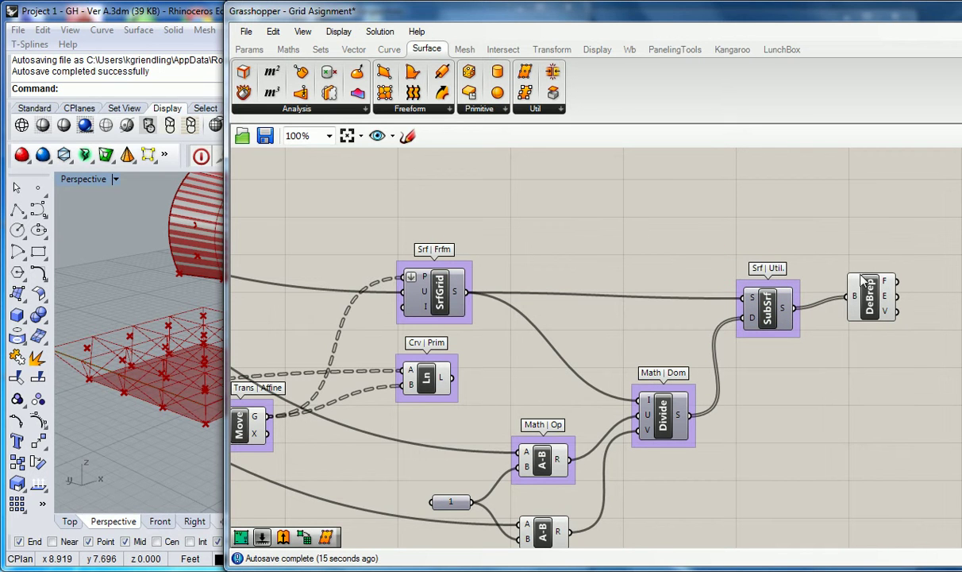
left_click_drag(864, 282, 859, 292)
left_click(783, 230)
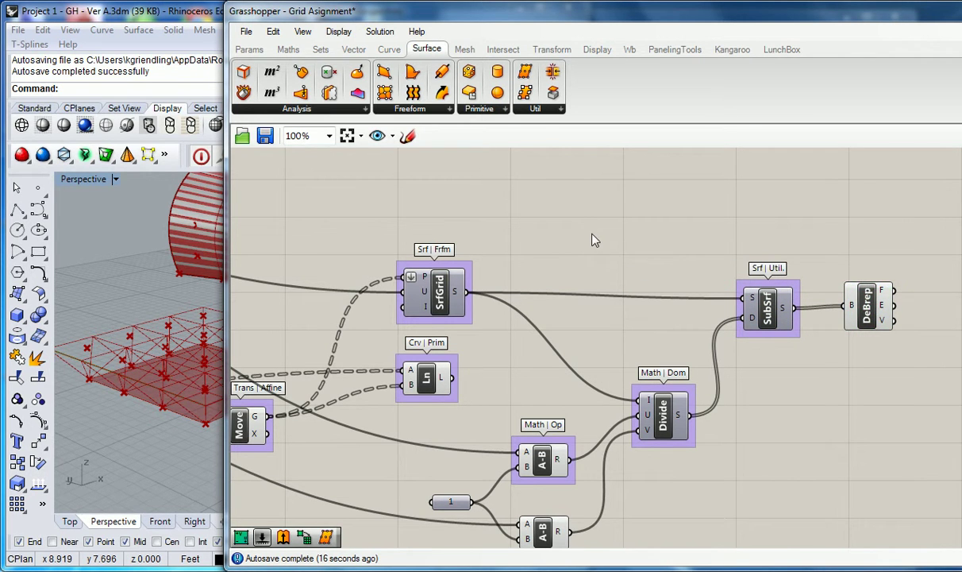
left_click(863, 308)
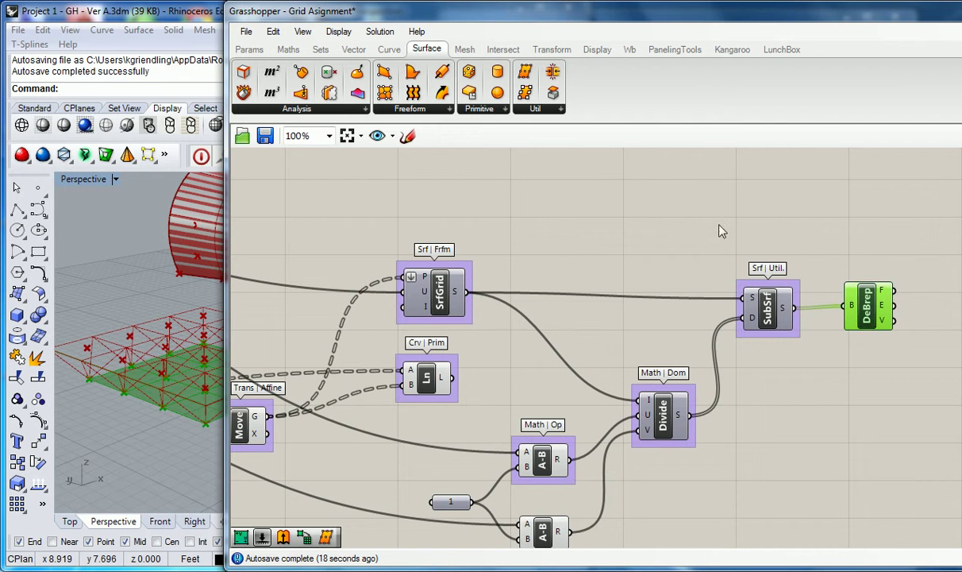
Review the whole definition from the grid parameters through Move, Ln, Subtraction and Divide
scroll(668, 243, "down", 2)
right_click_drag(563, 295, 795, 280)
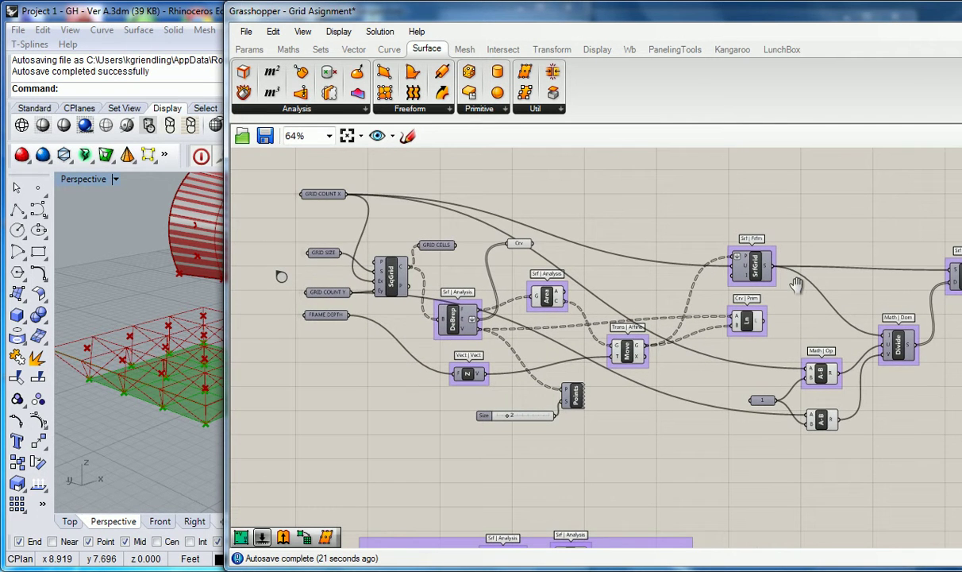
scroll(416, 393, "down", 3)
middle_click(417, 394)
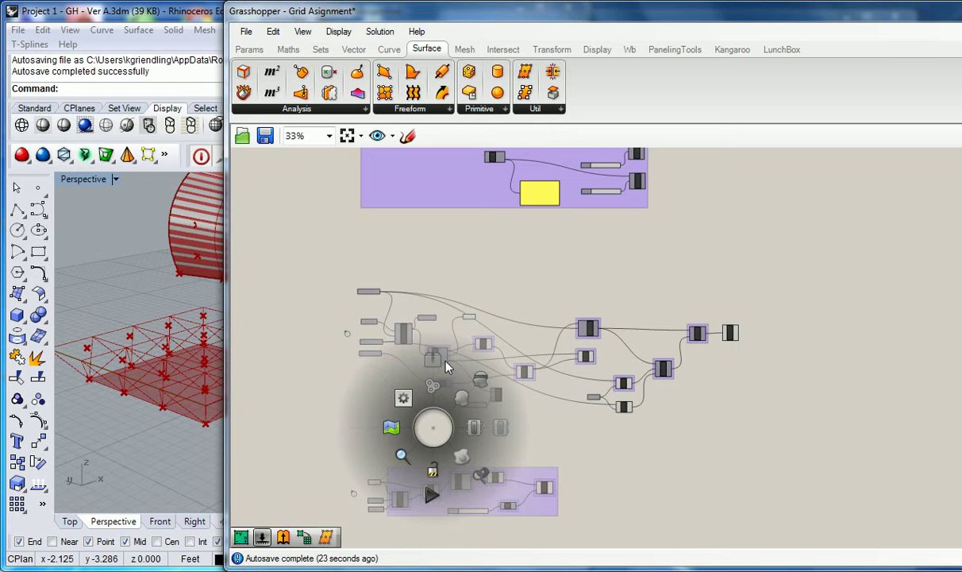
left_click(521, 252)
scroll(478, 302, "up", 3)
left_click(464, 329)
left_click(601, 305)
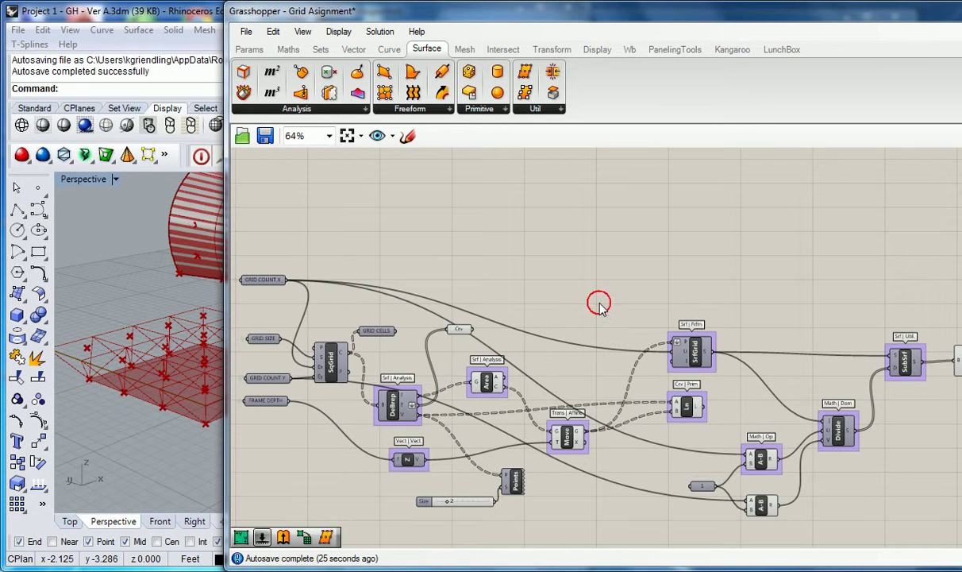
right_click_drag(612, 317, 465, 295)
left_click(422, 419)
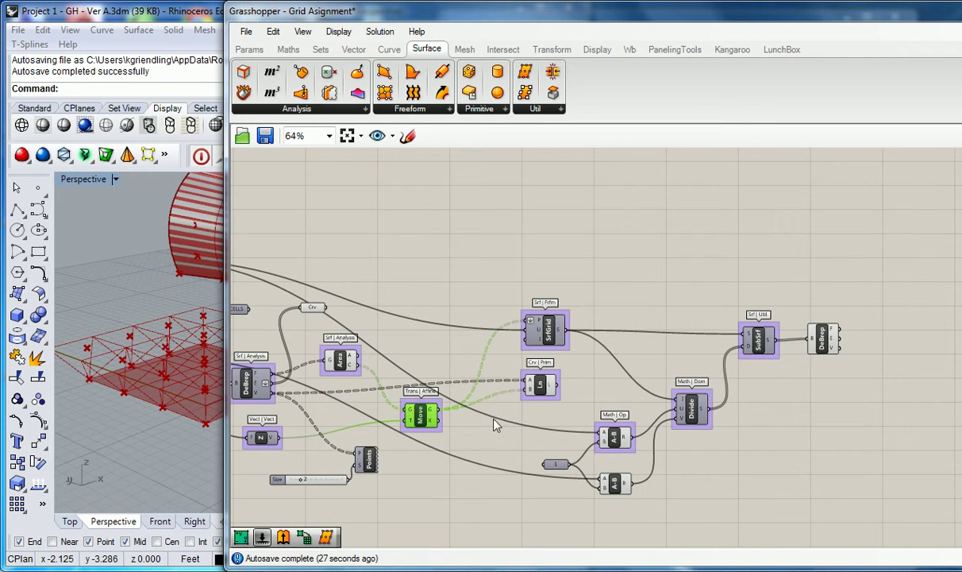
left_click(615, 438)
left_click(540, 385)
left_click(698, 411)
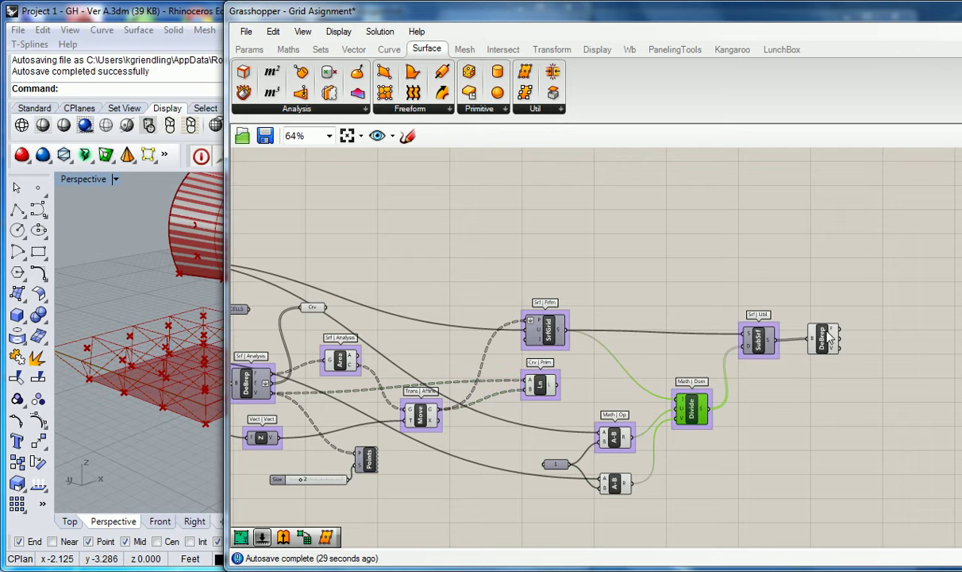
Shift the DeBrep component slightly downward beside SubSrf
left_click(831, 339)
scroll(739, 295, "up", 4)
left_click(726, 286)
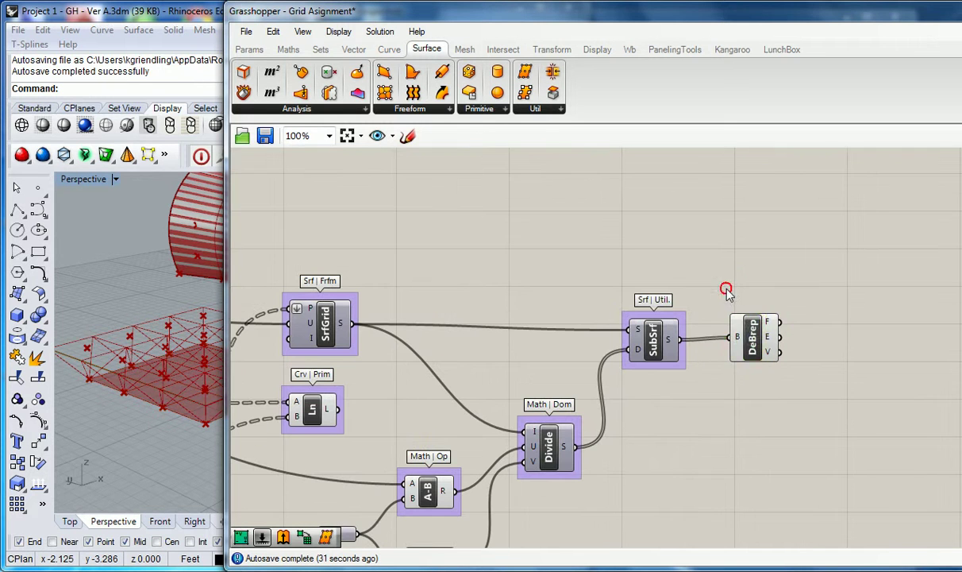
left_click(750, 332)
left_click(734, 298)
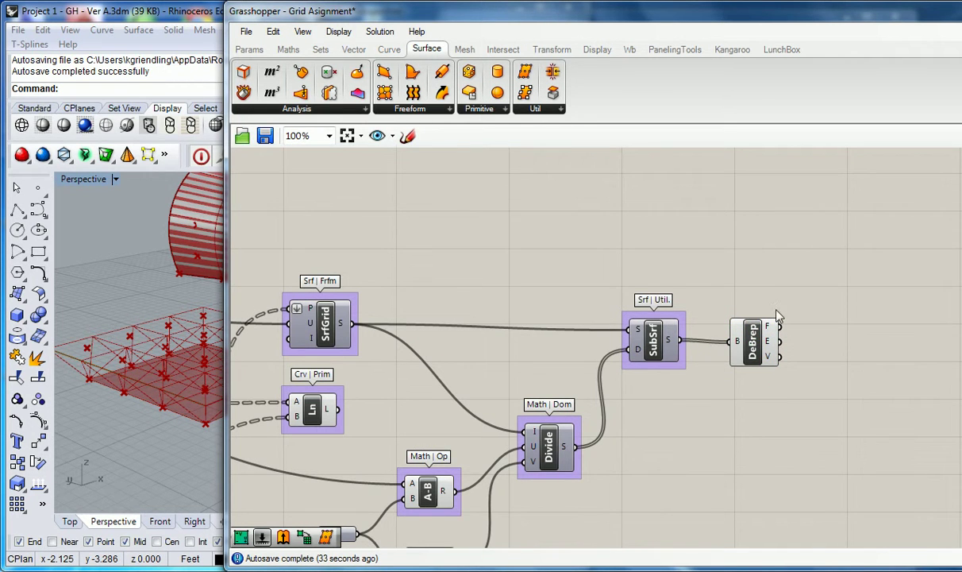
Narrow the Grasshopper window to reveal more of the Rhino Perspective viewport with the space frame
right_click_drag(771, 302, 746, 294)
right_click_drag(161, 363, 179, 329)
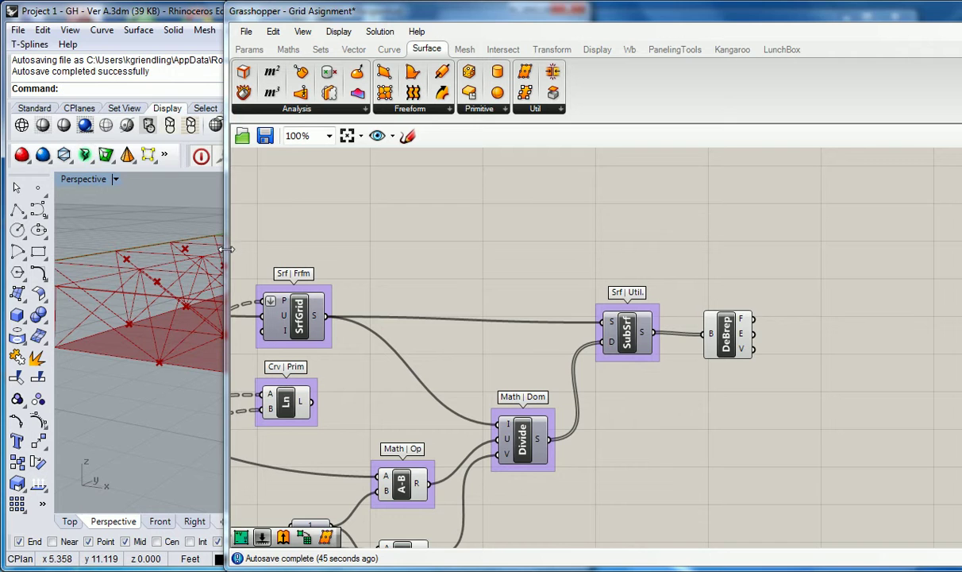
left_click_drag(227, 251, 389, 264)
right_click_drag(500, 349, 565, 257)
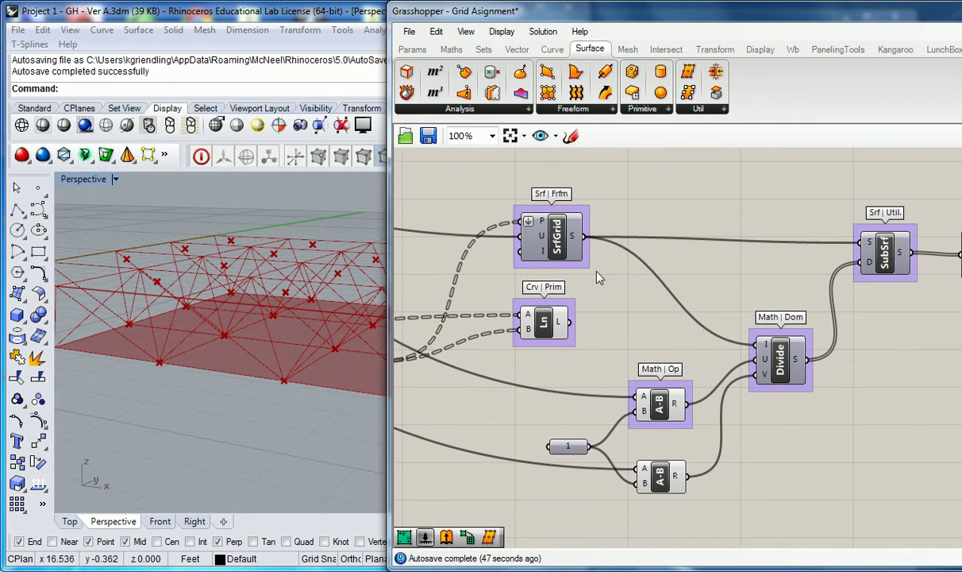
scroll(565, 257, "down", 5)
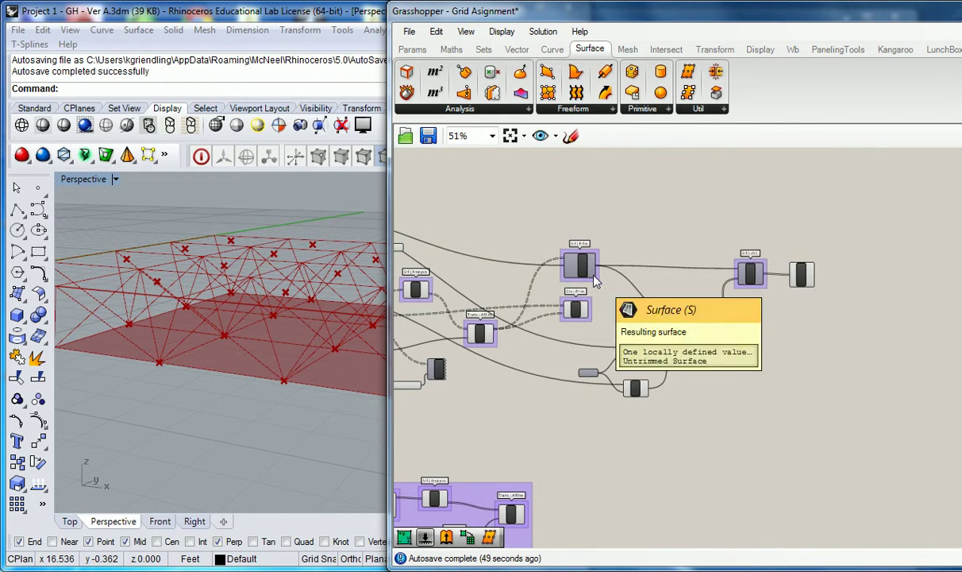
right_click_drag(322, 300, 323, 289)
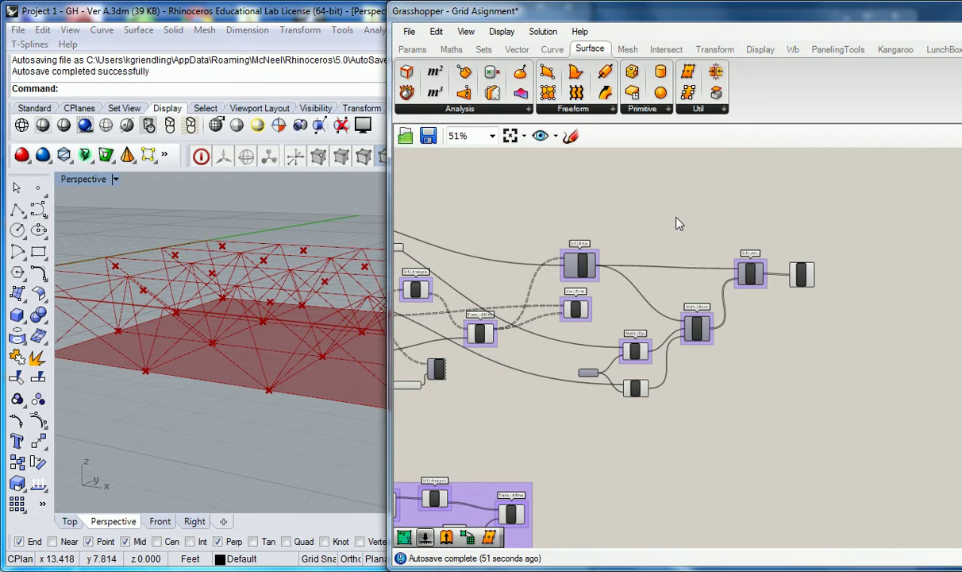
Examine the subdivided surface in the viewport by highlighting the DeBrep component's geometry
scroll(677, 220, "up", 1)
right_click_drag(639, 259, 700, 240)
scroll(703, 241, "up", 1)
right_click_drag(205, 369, 204, 376)
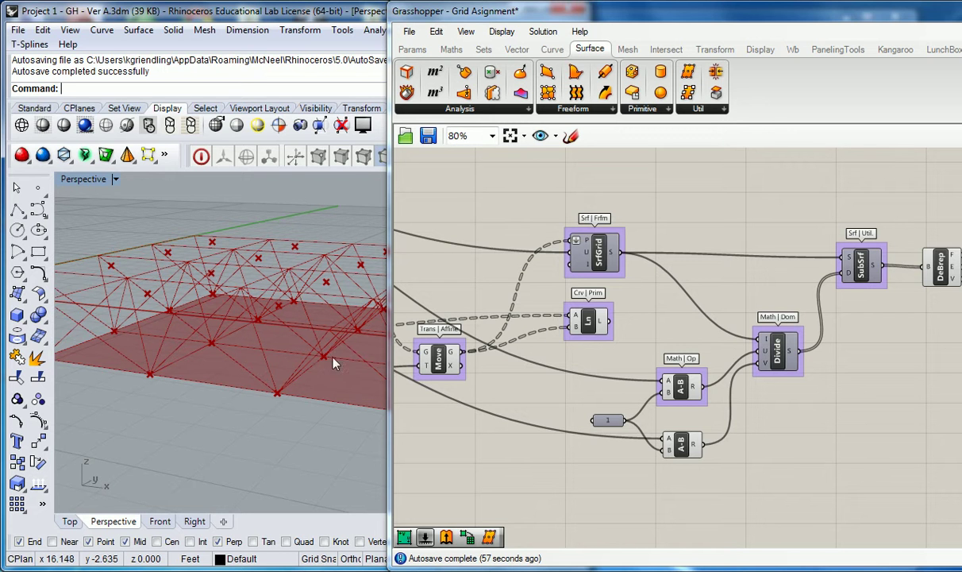
right_click_drag(759, 266, 649, 266)
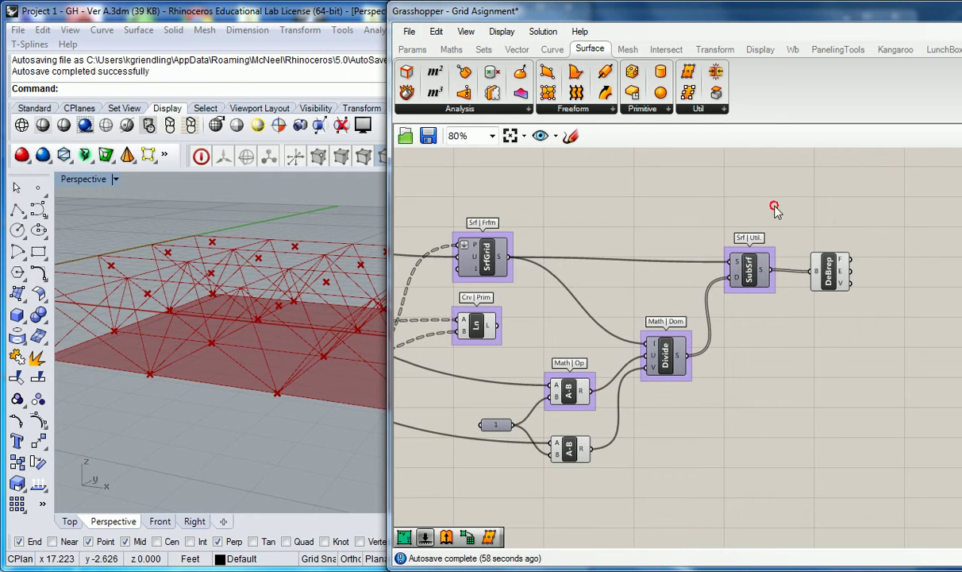
right_click_drag(775, 208, 705, 209)
left_click(750, 273)
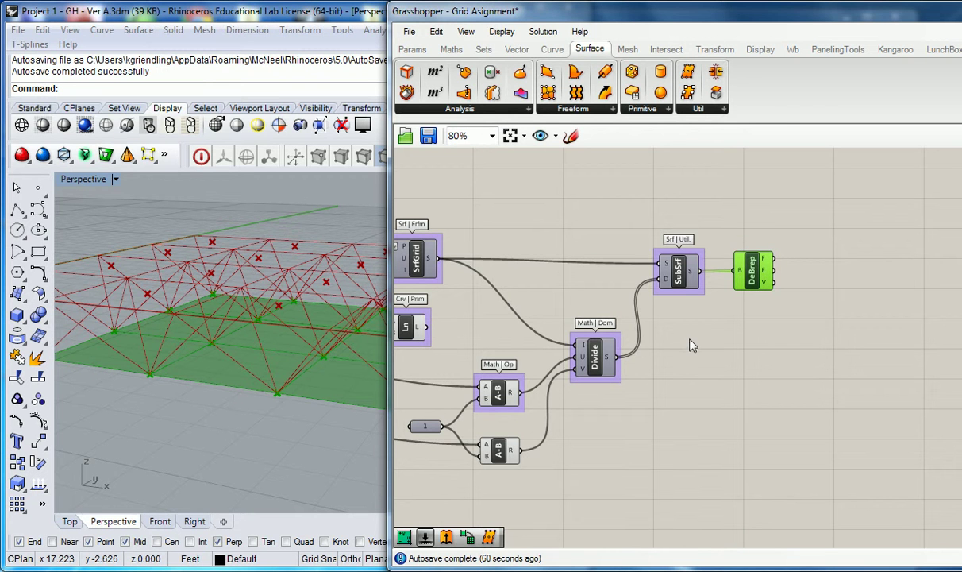
right_click_drag(481, 335, 532, 326)
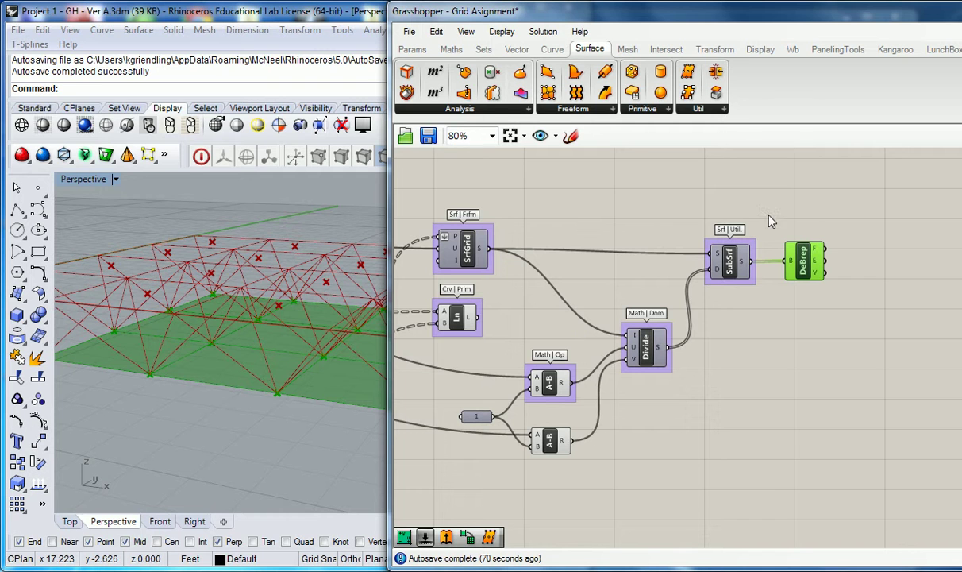
Add a Pipe component on the free canvas area beyond DeBrep
left_click(755, 184)
right_click_drag(755, 183, 692, 166)
left_click(606, 74)
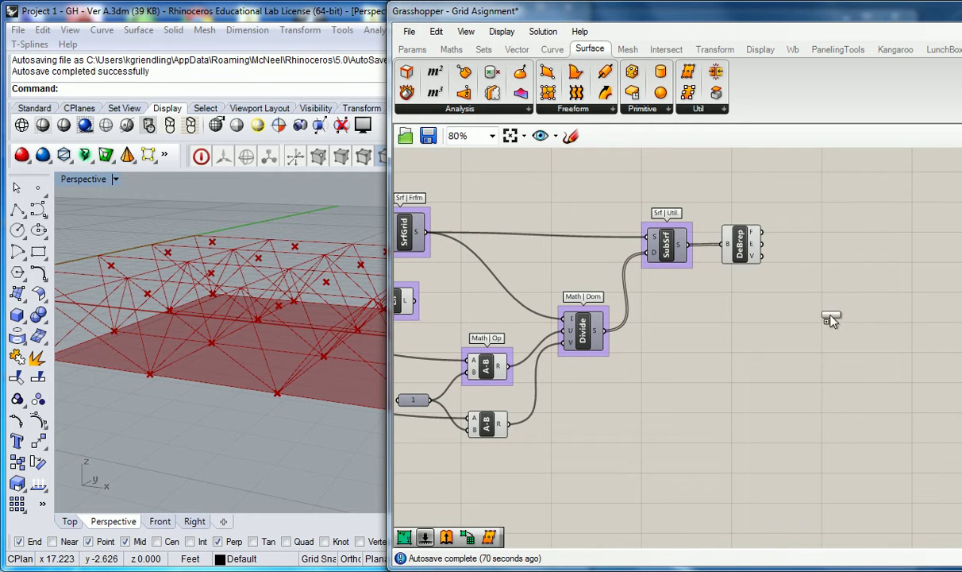
left_click_drag(830, 319, 848, 302)
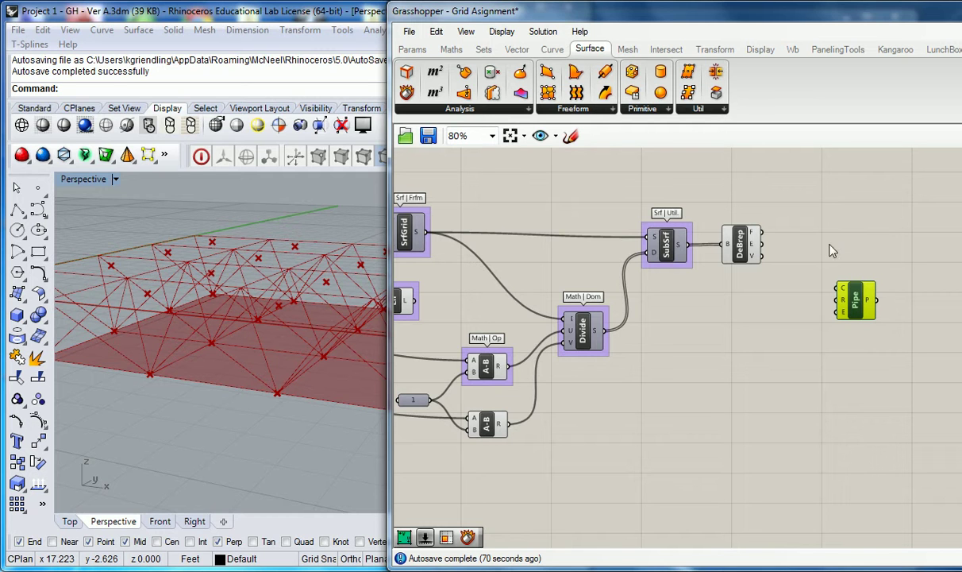
Group the Pipe component and label the group "Srf | Frfm"
key("ctrl+g")
left_click(863, 249)
right_click(862, 278)
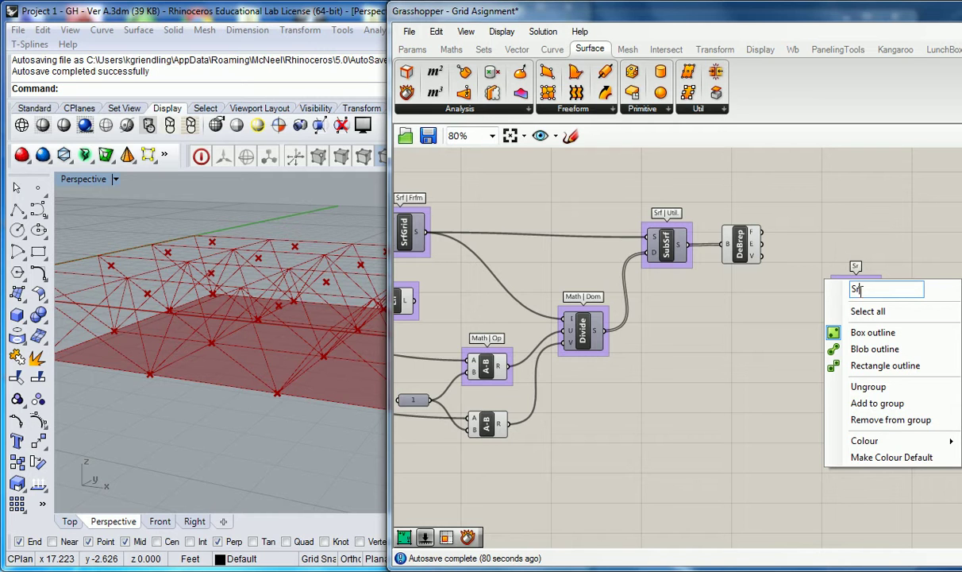
type("Srf | Frfm")
left_click(881, 243)
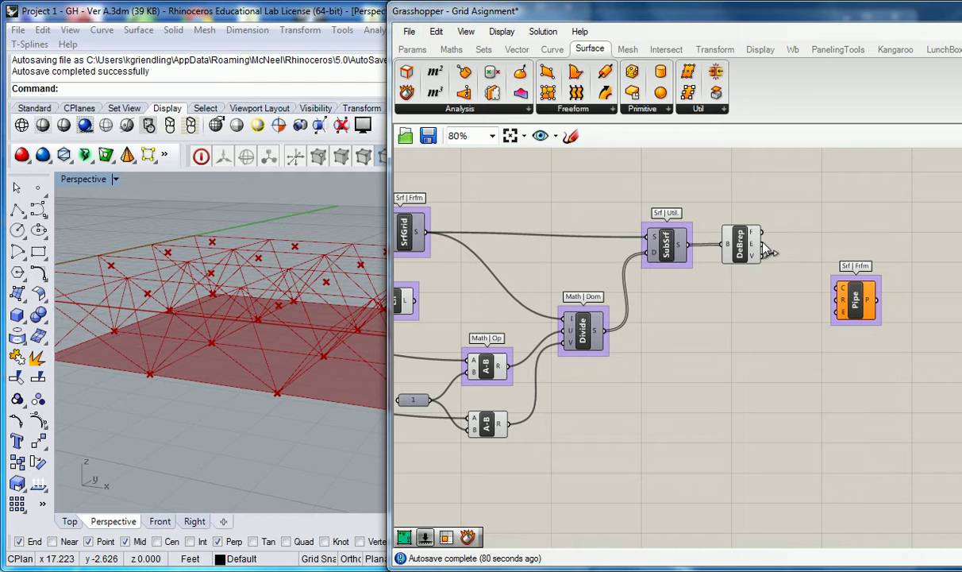
Inspect the Edges output data of the DeBrep component next to SubSrf
mouse_move(757, 250)
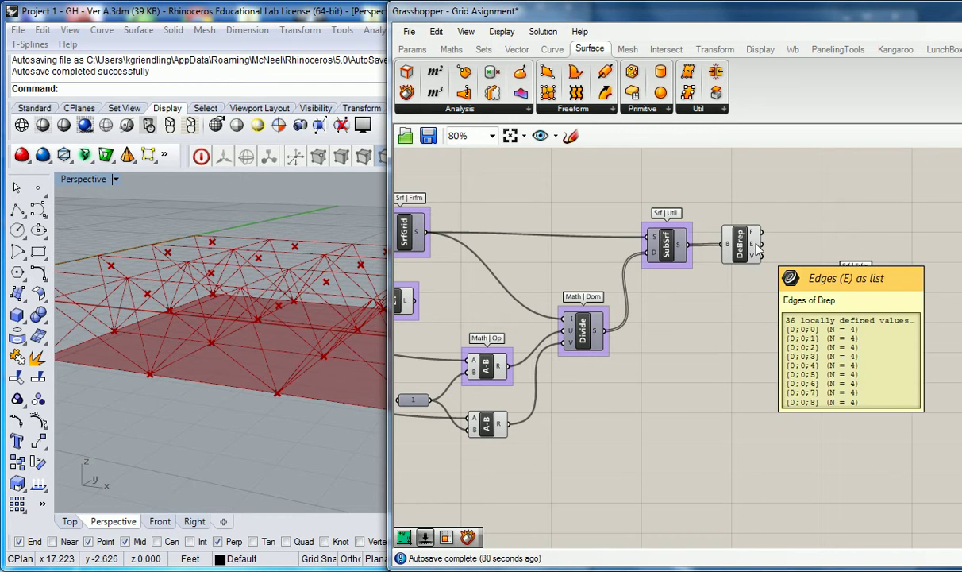
left_click(744, 251)
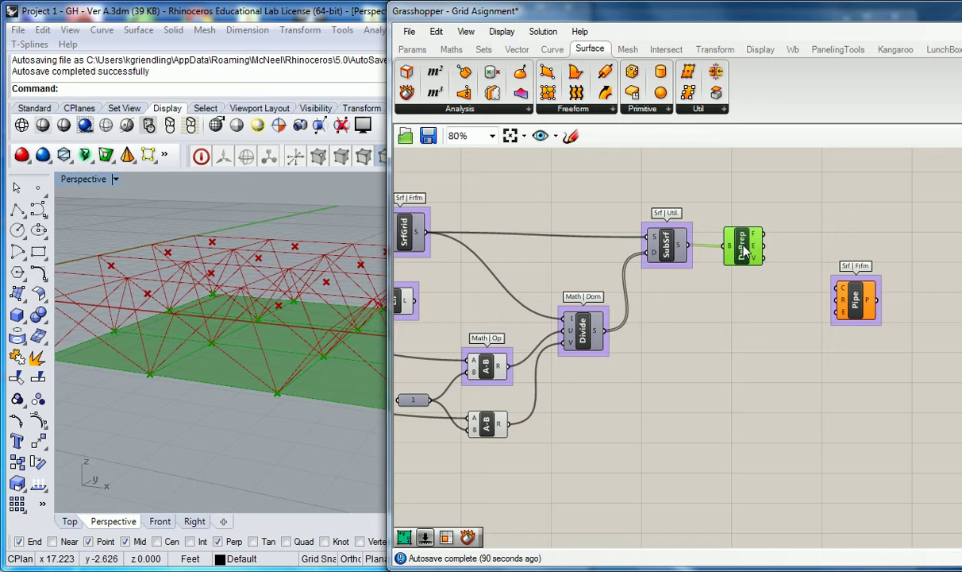
mouse_move(758, 250)
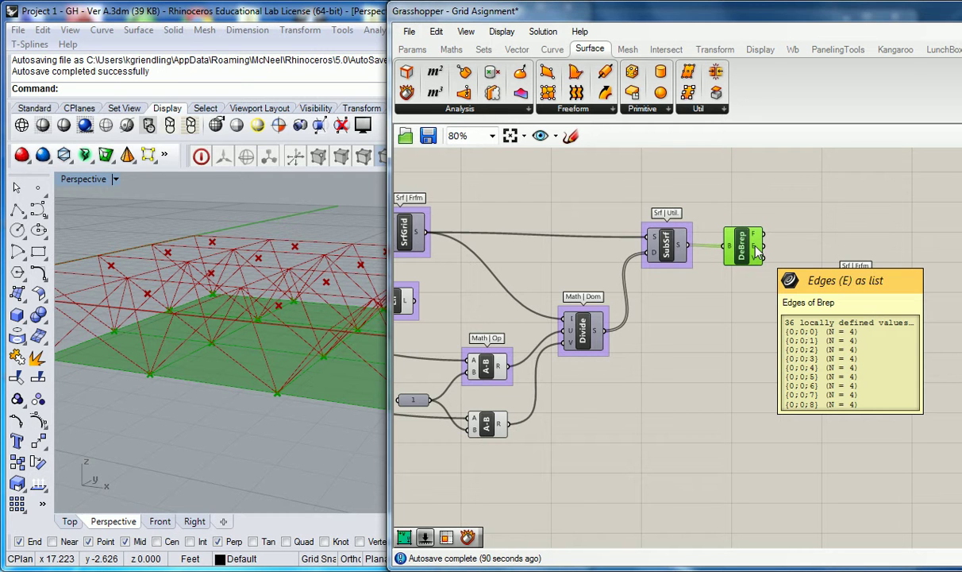
Flatten the Edges output of the DeBrep component that follows SubSrf
right_click(758, 250)
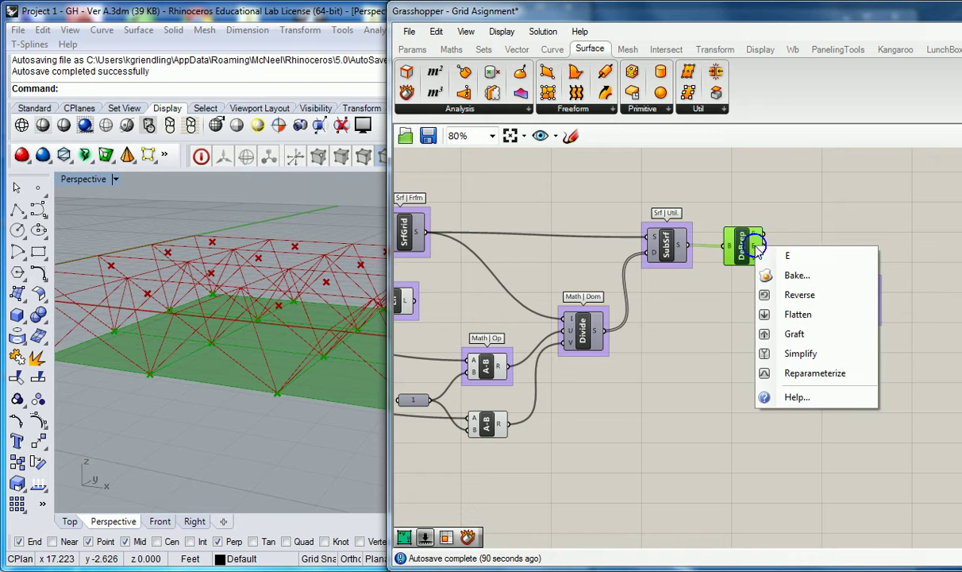
left_click(769, 311)
left_click(736, 293)
right_click_drag(705, 294, 742, 285)
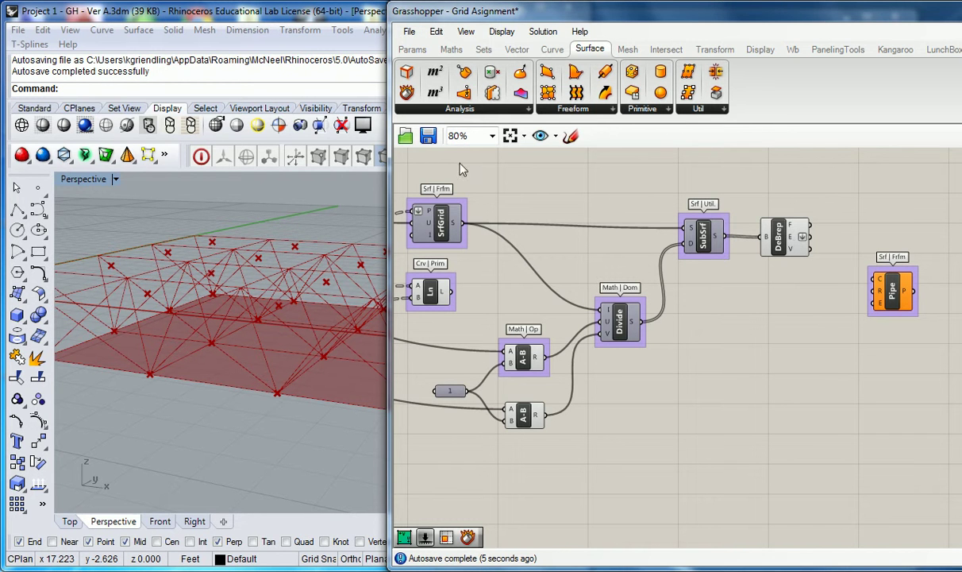
Add a Curve parameter beside the Ln component, feed it from the Ln line output, and check its lines in the viewport
left_click(423, 51)
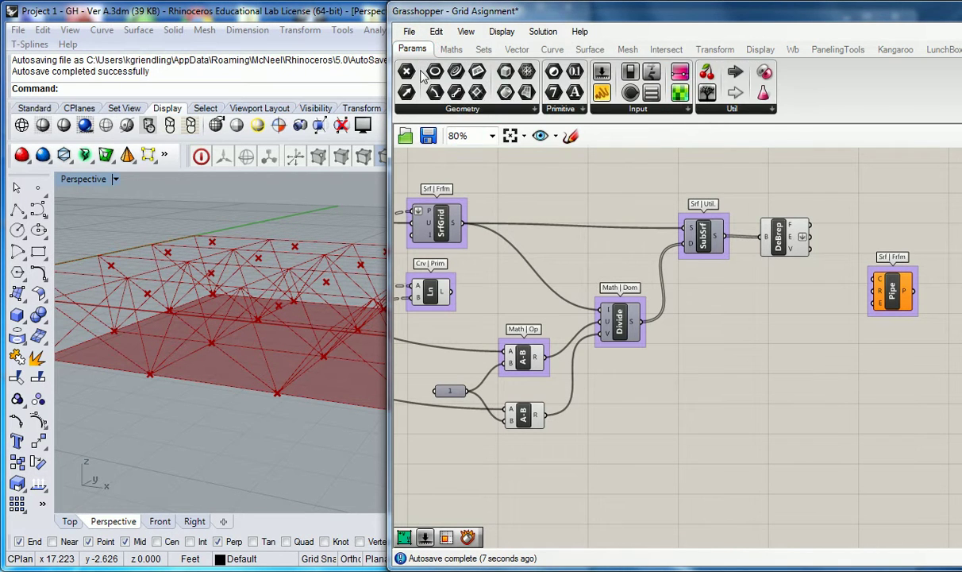
left_click_drag(458, 73, 498, 292)
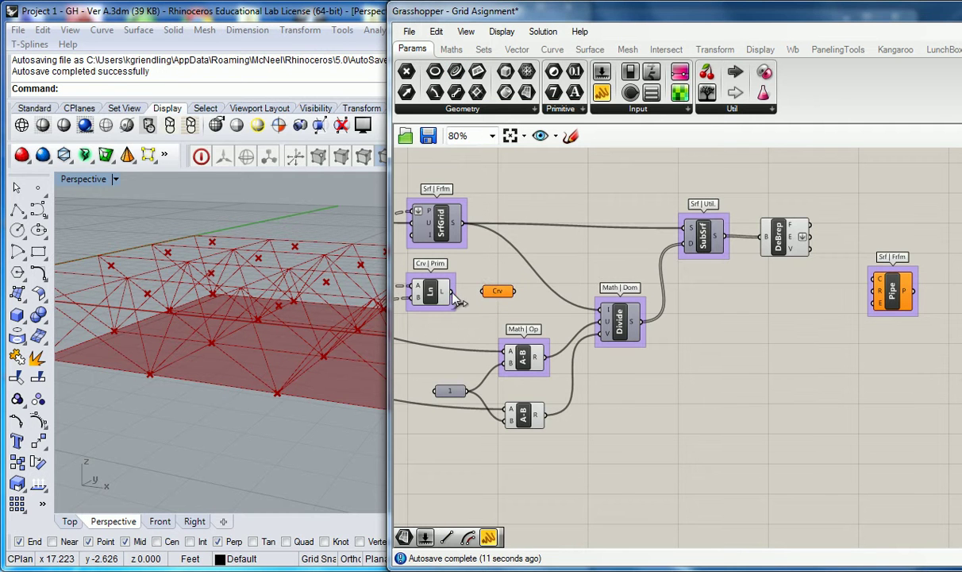
left_click_drag(451, 291, 482, 291)
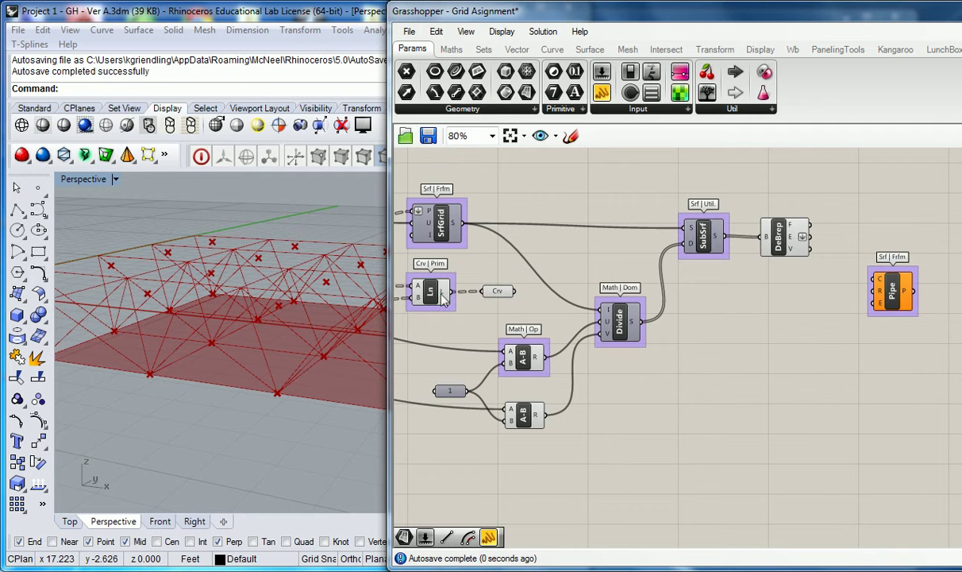
left_click(419, 281)
left_click(498, 291)
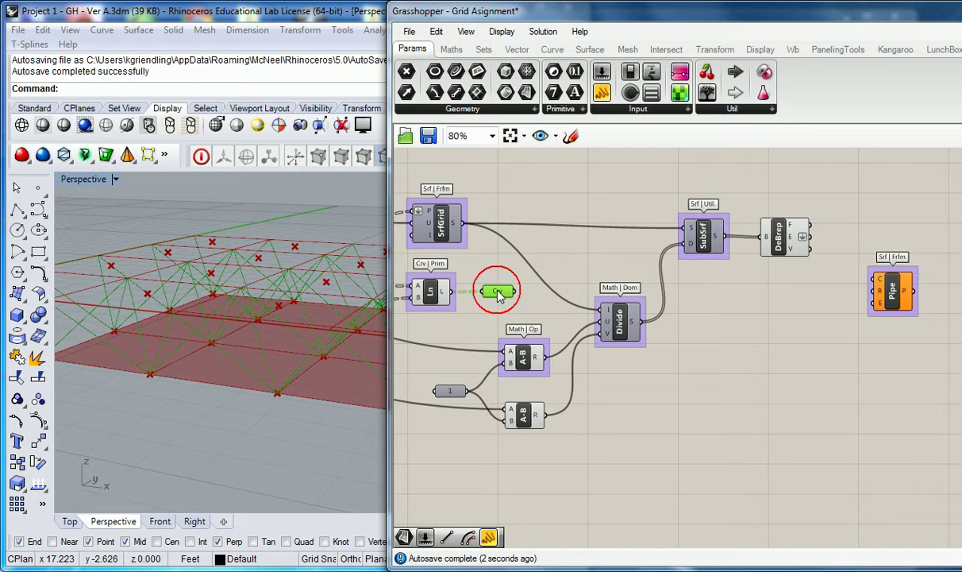
mouse_move(280, 287)
right_mouse_down()
mouse_move(287, 315)
mouse_move(253, 316)
mouse_move(284, 304)
right_mouse_up()
Place the Curve parameter next to the Pipe component and flatten the Ln component's line output
left_click_drag(495, 293, 831, 291)
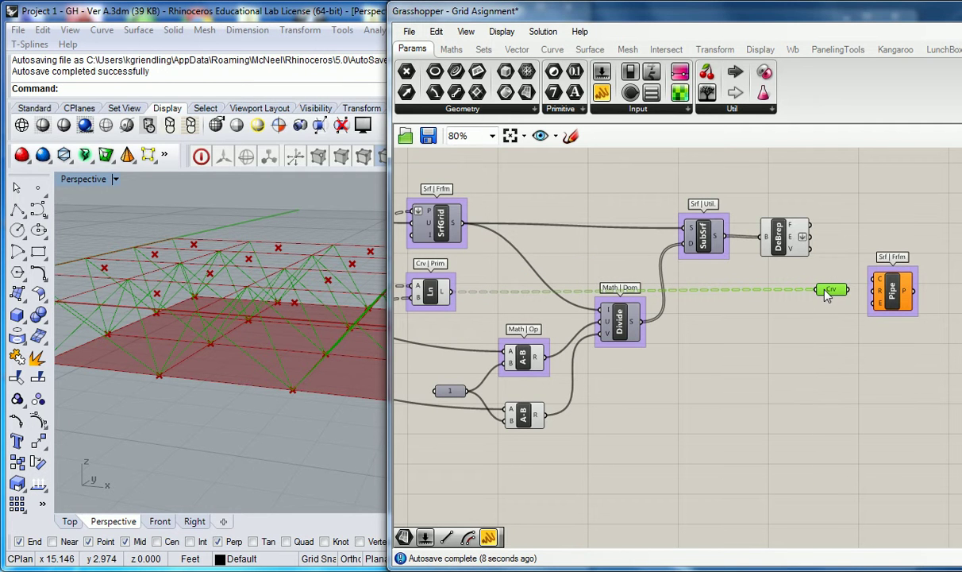
right_click(827, 295)
left_click(577, 284)
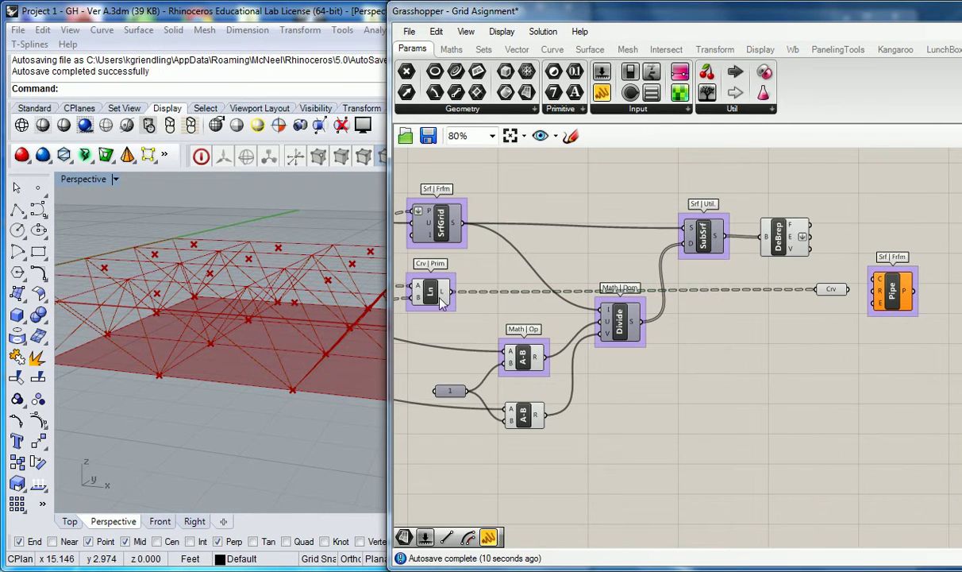
right_click(432, 292)
left_click(479, 376)
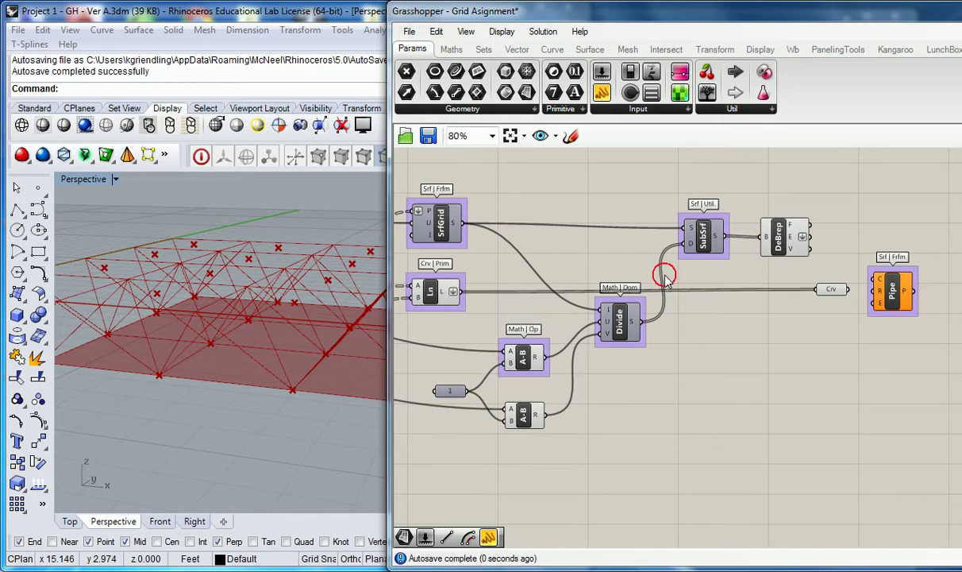
Bring the Curve parameter back near Divide and shift Divide and the two subtraction components with their constant to make room
left_click_drag(827, 288, 634, 271)
left_click(631, 253)
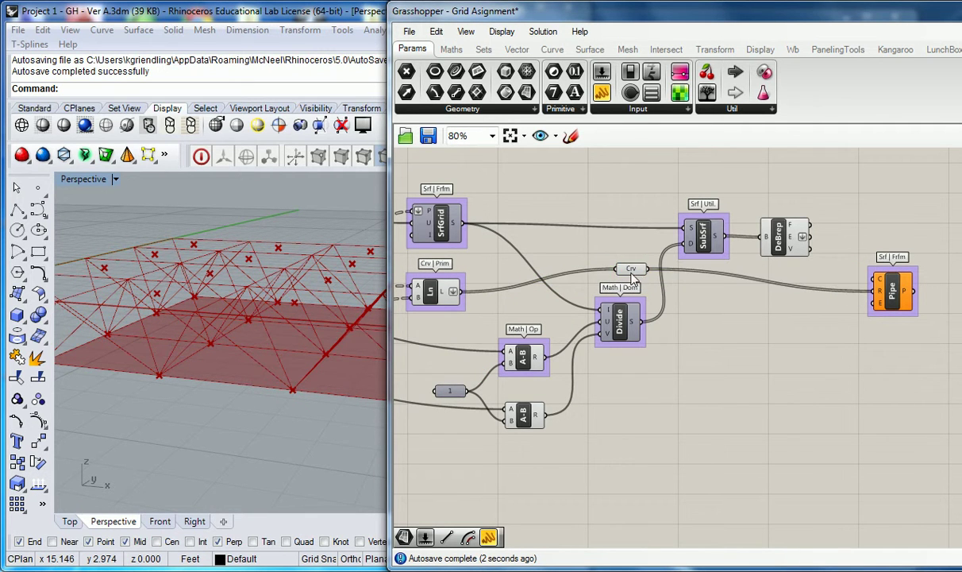
left_click_drag(624, 330, 618, 316)
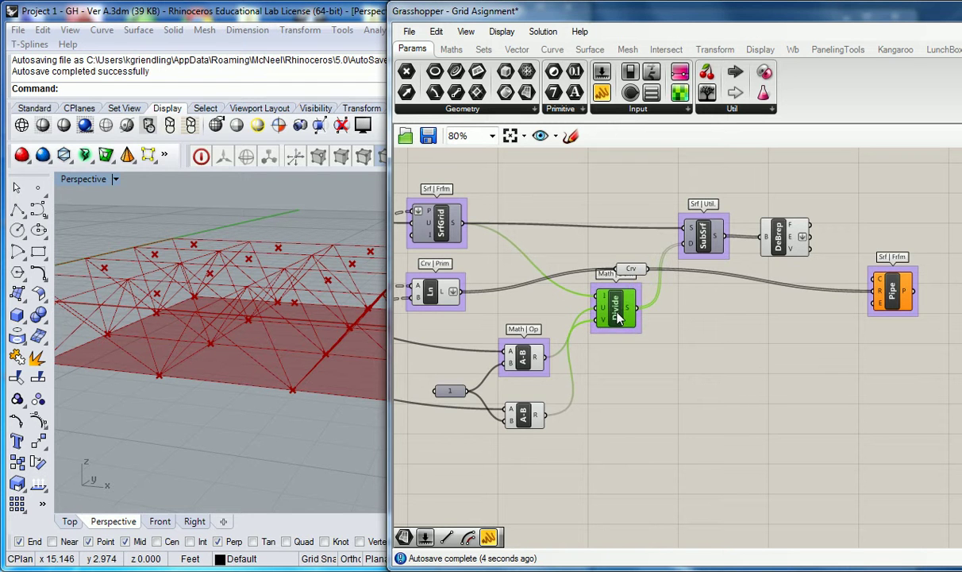
left_click(522, 359)
left_click_drag(392, 446, 541, 306)
left_click_drag(534, 361, 517, 346)
left_click(634, 359)
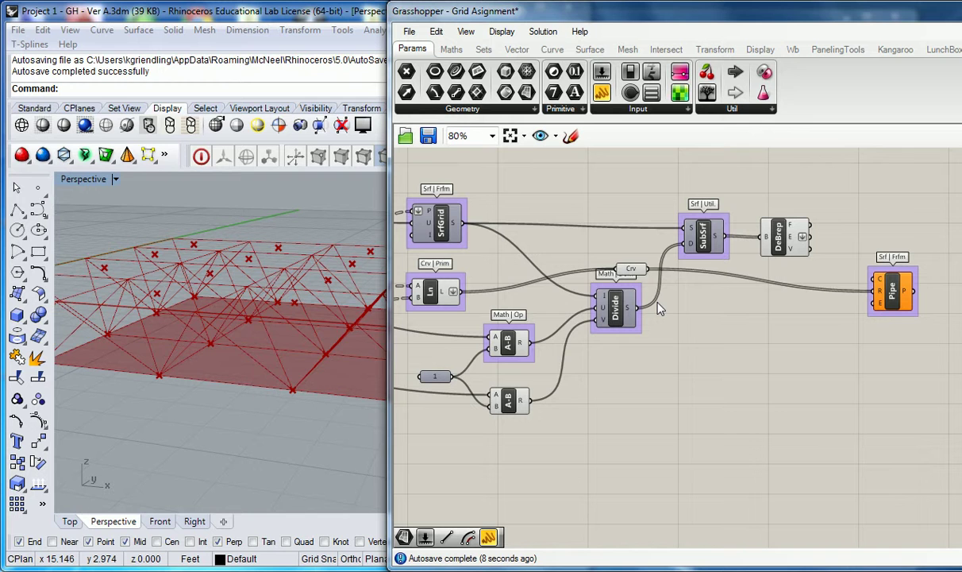
Try the Curve parameter above DeBrep and settle it just above the Divide component's group label
left_click(632, 270)
left_click_drag(635, 270, 628, 263)
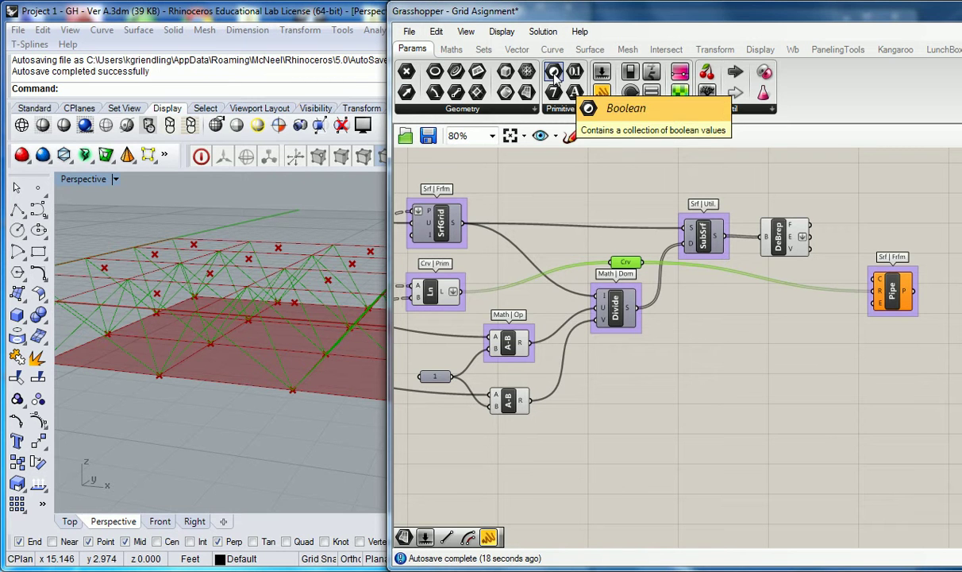
left_click_drag(631, 266, 782, 165)
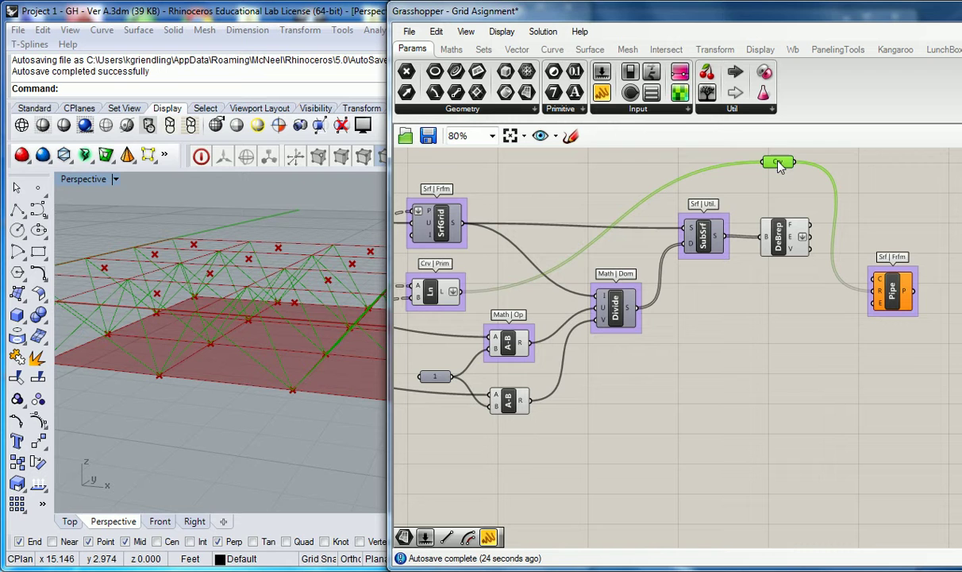
left_click_drag(778, 165, 623, 259)
left_click(574, 243)
Widen the Grasshopper window over the Rhino viewport for more canvas space
right_click_drag(534, 244, 612, 237)
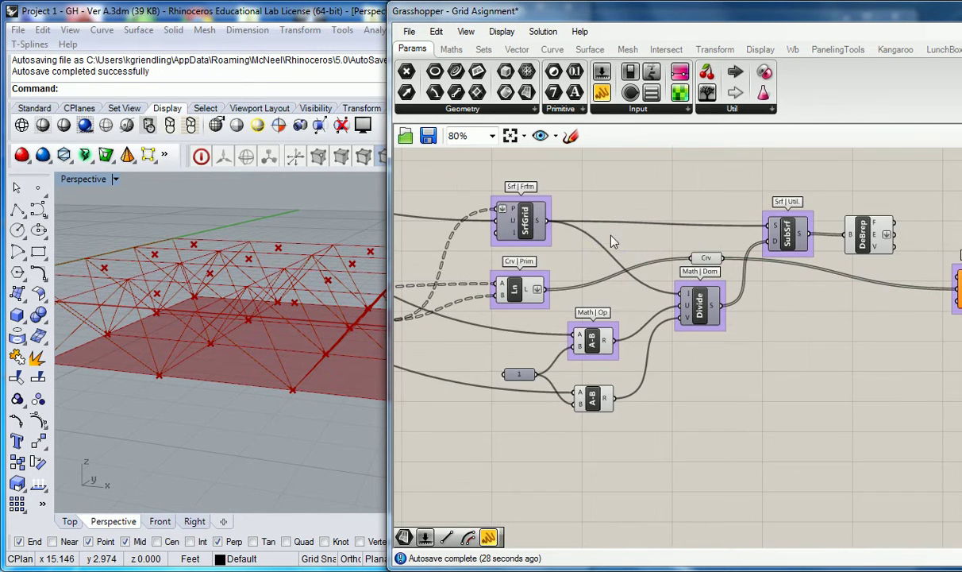
scroll(611, 236, "down", 1)
left_click_drag(389, 251, 308, 242)
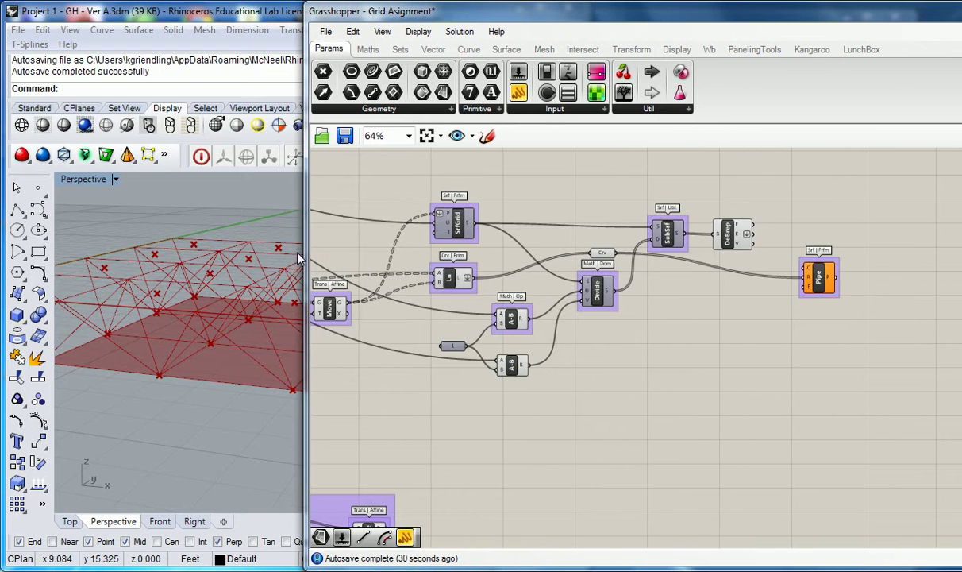
Trace the wires from the GRID COUNT X parameter and into the two subtraction components that feed Divide
right_click_drag(580, 241, 643, 260)
scroll(588, 248, "up", 1)
scroll(586, 248, "down", 1)
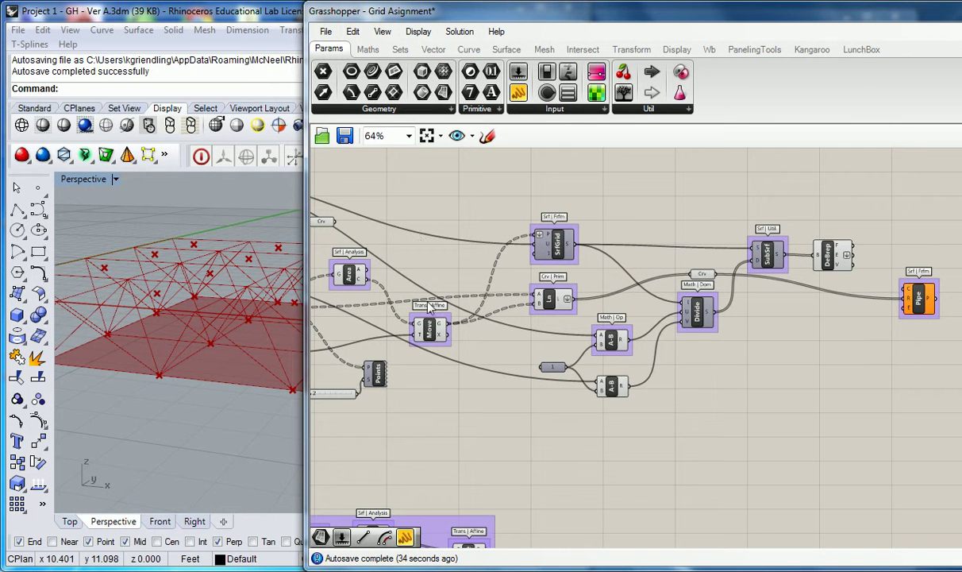
right_click_drag(508, 334, 651, 316)
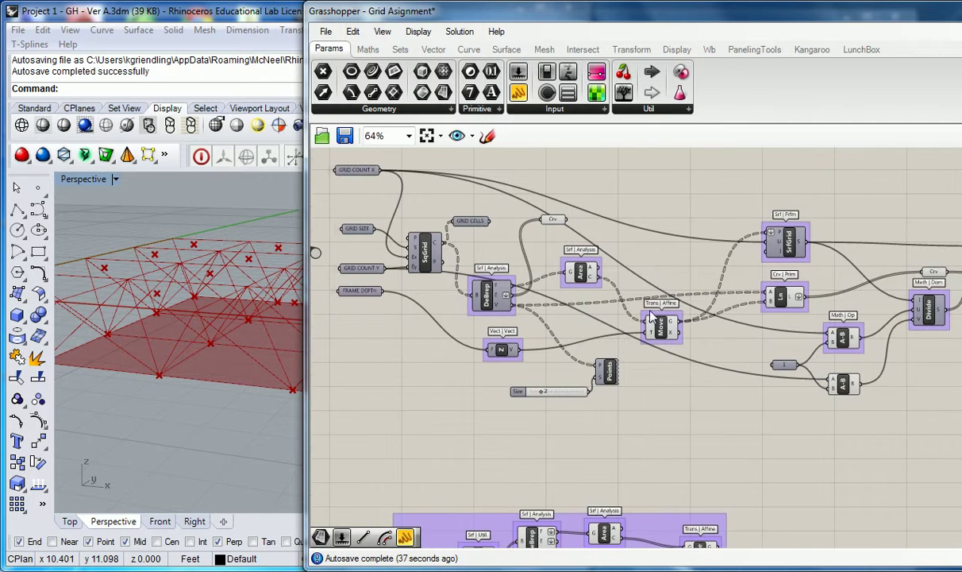
left_click(359, 171)
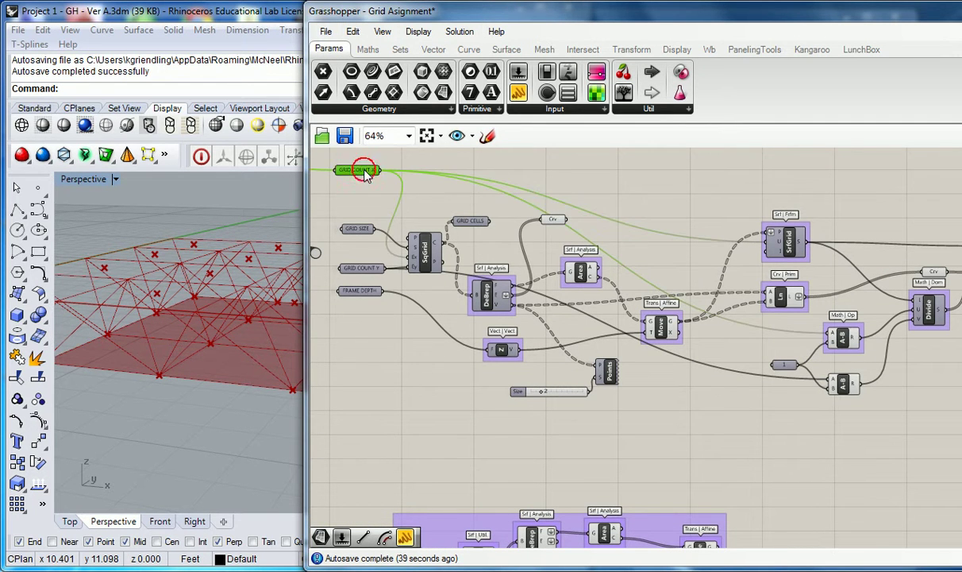
left_click(845, 340)
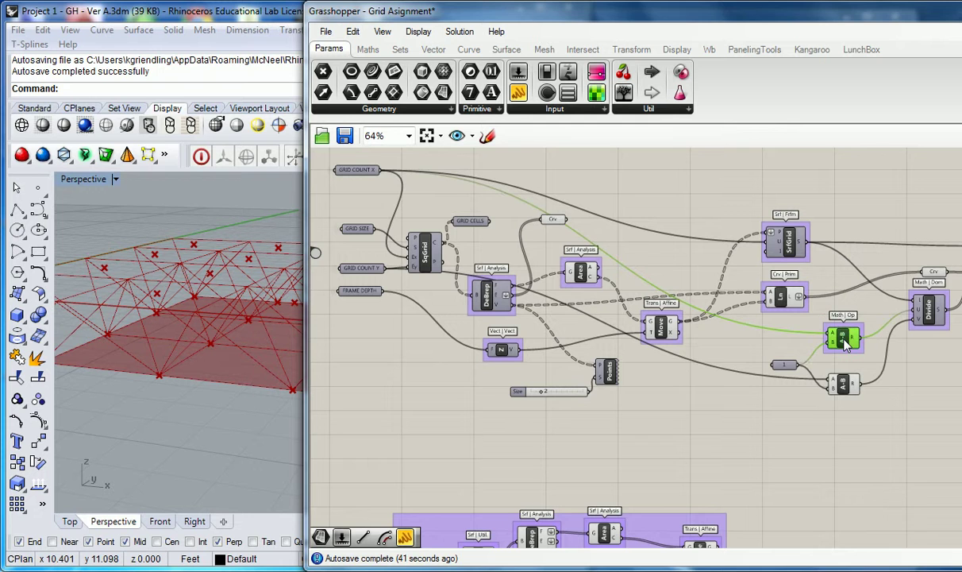
left_click(843, 385)
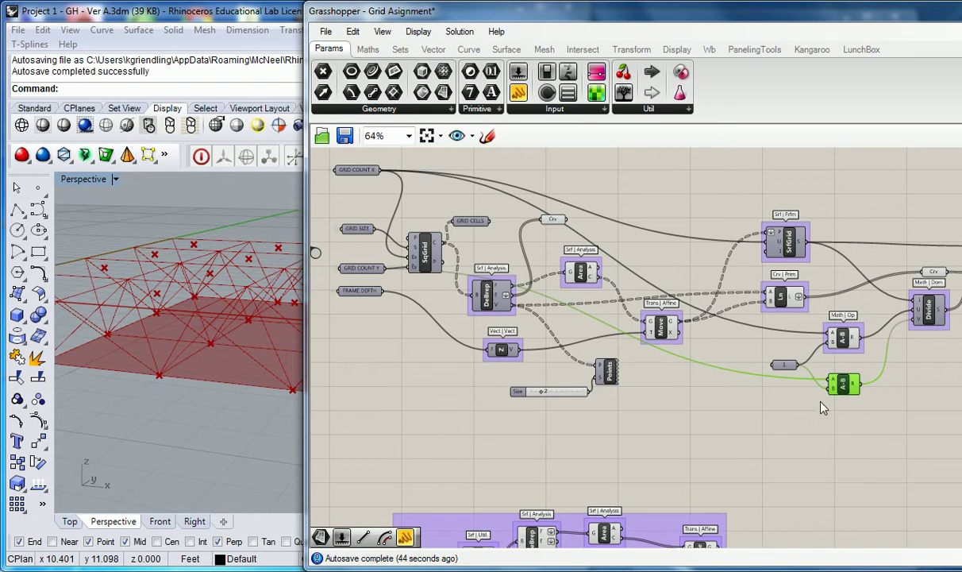
left_click(817, 408)
Disconnect the Curve parameter from the Pipe component's radius input and place the parameter directly below DeBrep
right_click_drag(874, 414, 623, 393)
scroll(731, 269, "up", 1)
right_click_drag(732, 272, 688, 264)
left_click(738, 328)
right_click_drag(560, 295, 655, 277)
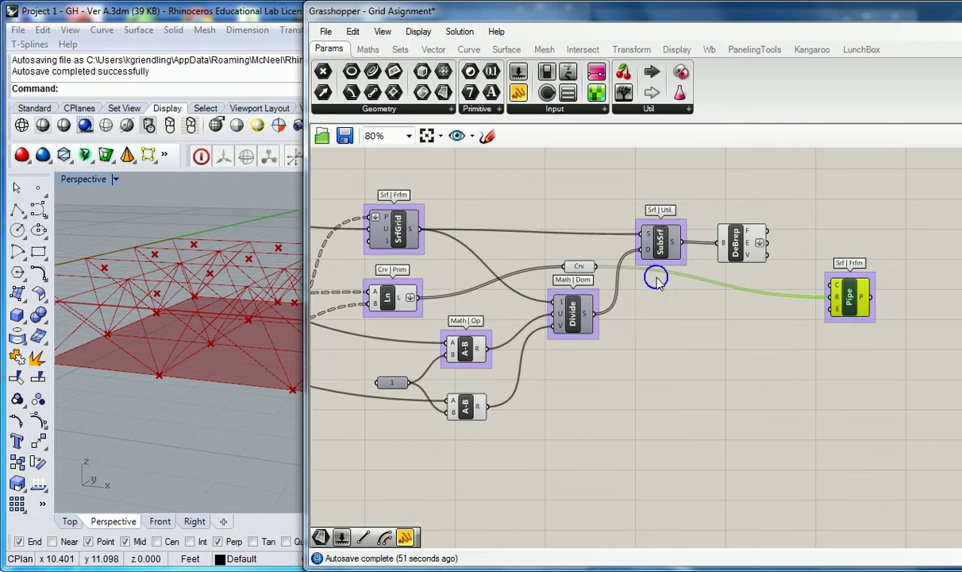
right_click(832, 292)
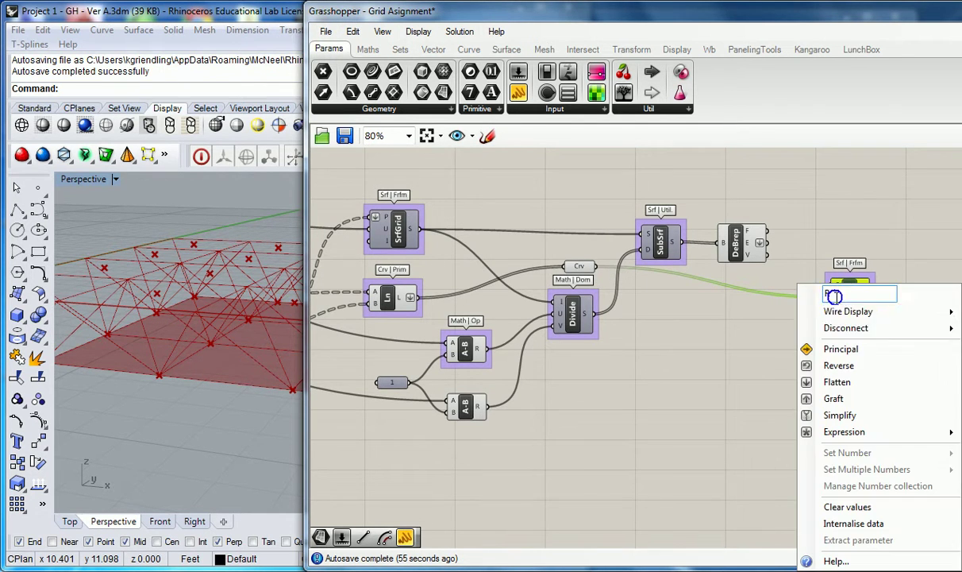
mouse_move(866, 311)
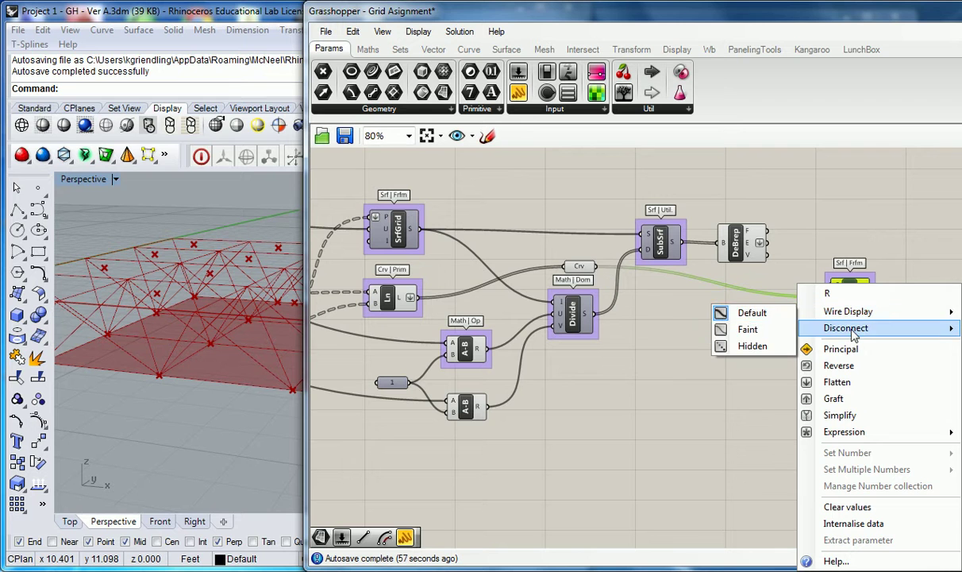
mouse_move(845, 328)
left_click(760, 333)
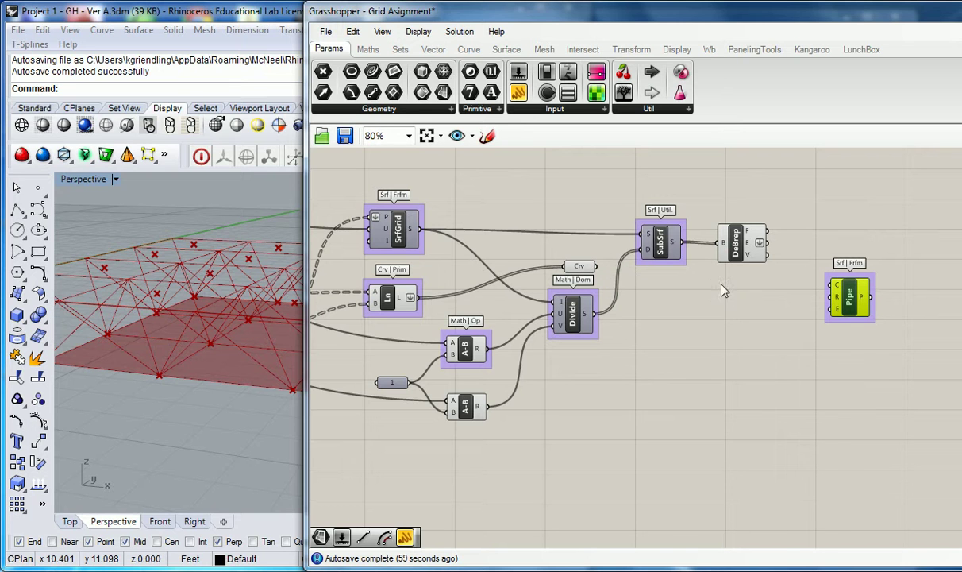
left_click_drag(584, 271, 740, 298)
left_click(792, 223)
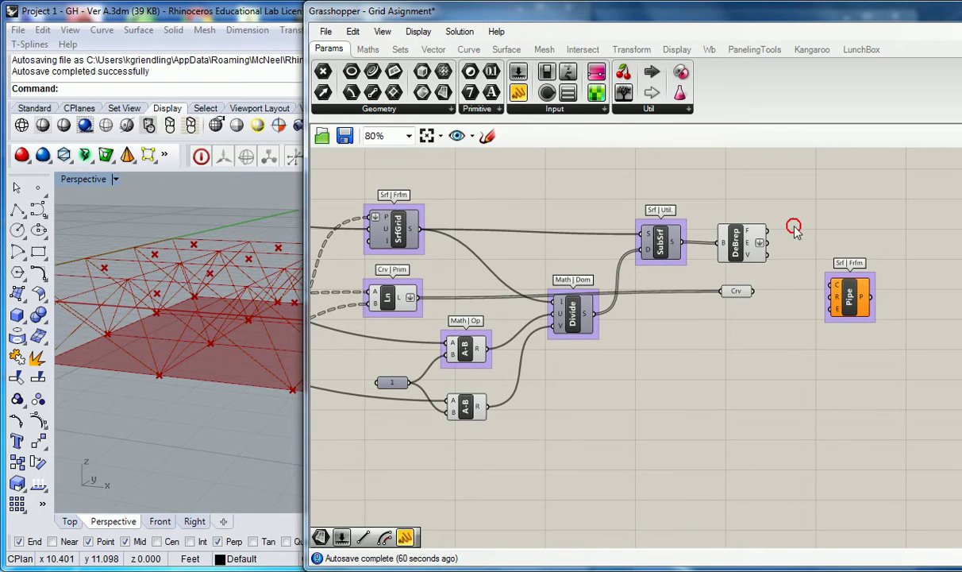
Inspect the flattened Edges data of the DeBrep component after SubSrf and the Curve parameter below it
left_click(736, 252)
right_click_drag(772, 230, 703, 228)
left_click(710, 243)
mouse_move(689, 251)
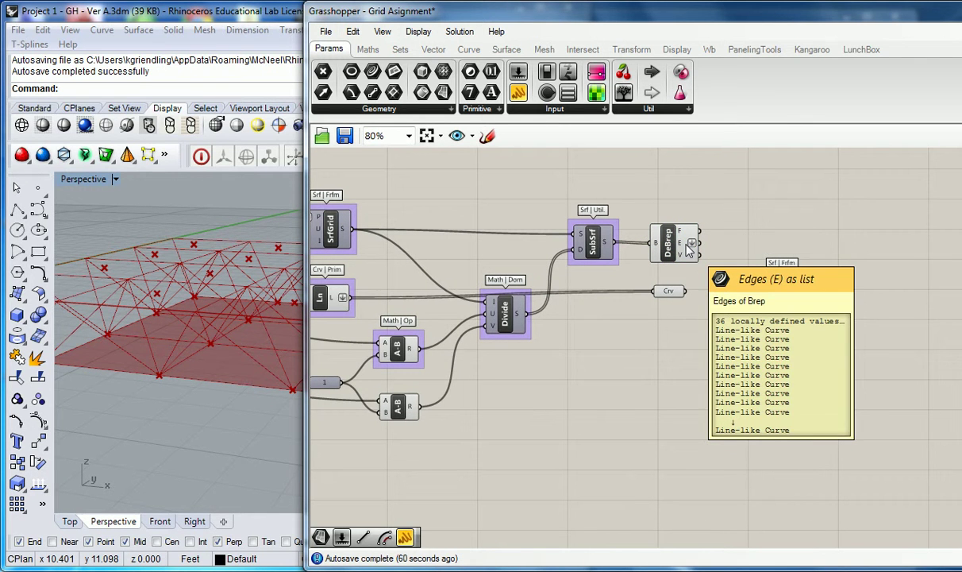
mouse_move(673, 296)
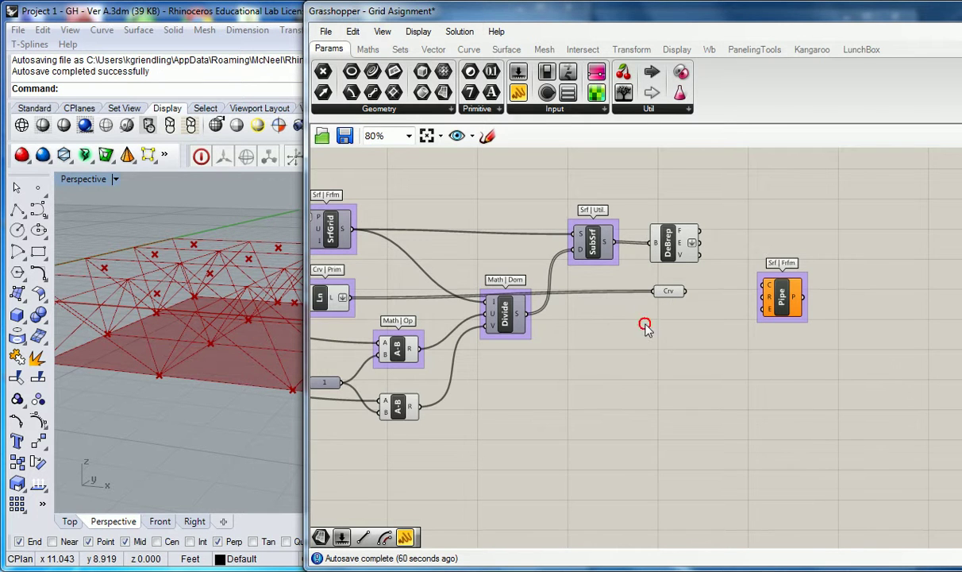
Move the Curve parameter holding the first DeBrep's grid cell edges across the canvas to just above the second DeBrep
right_click_drag(502, 396, 742, 362)
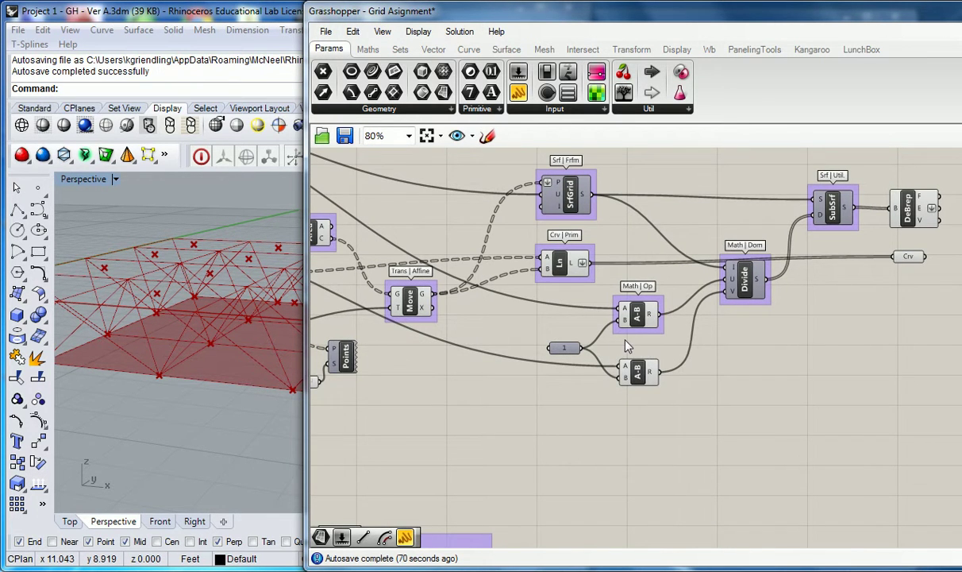
scroll(576, 325, "down", 2)
right_click_drag(461, 307, 543, 291)
scroll(481, 270, "up", 2)
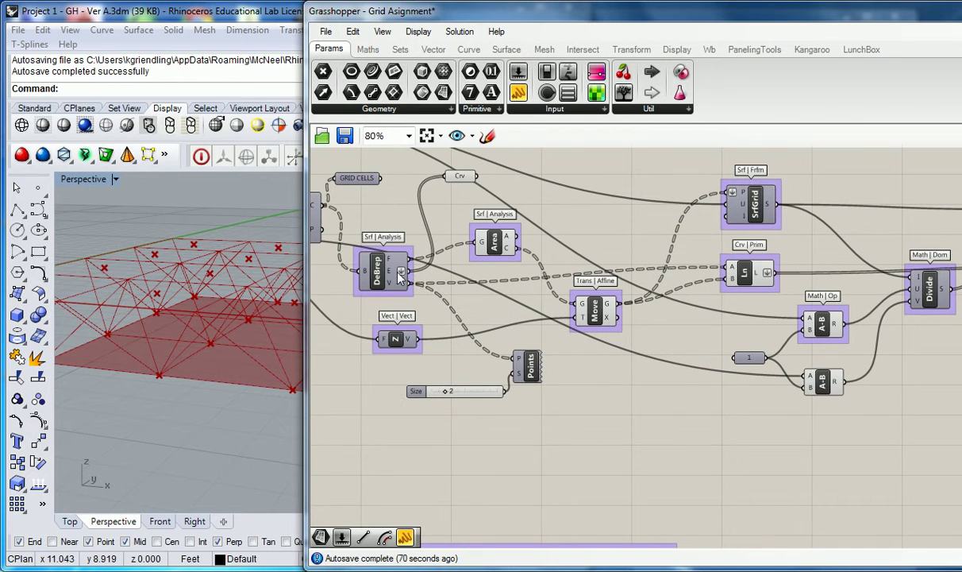
left_click(461, 177)
scroll(462, 179, "down", 2)
right_click_drag(522, 212, 403, 286)
left_click_drag(349, 267, 755, 272)
scroll(754, 271, "up", 2)
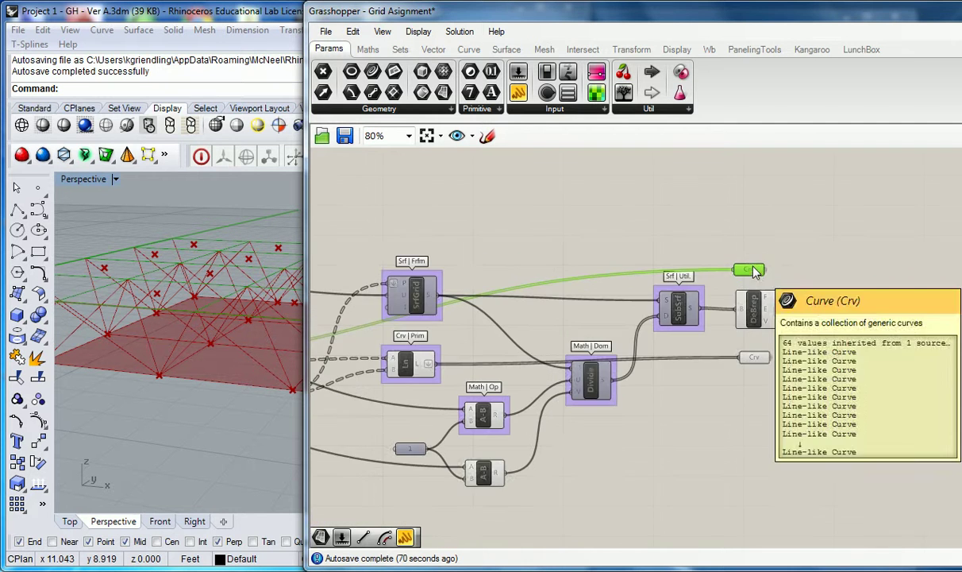
right_click_drag(755, 272, 625, 236)
left_click_drag(624, 234, 632, 233)
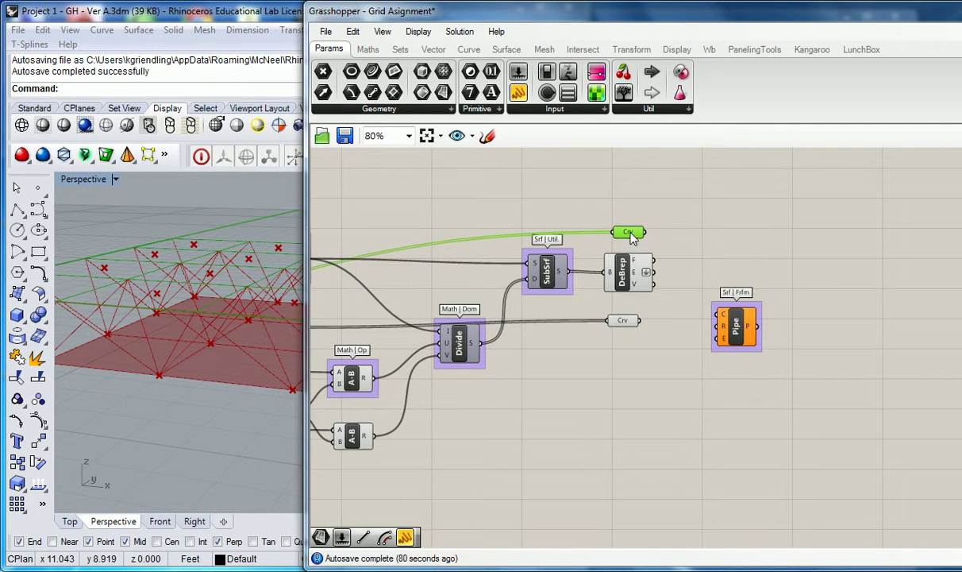
Move the Pipe component slightly farther from the Curve parameters and the second DeBrep
left_click(625, 317)
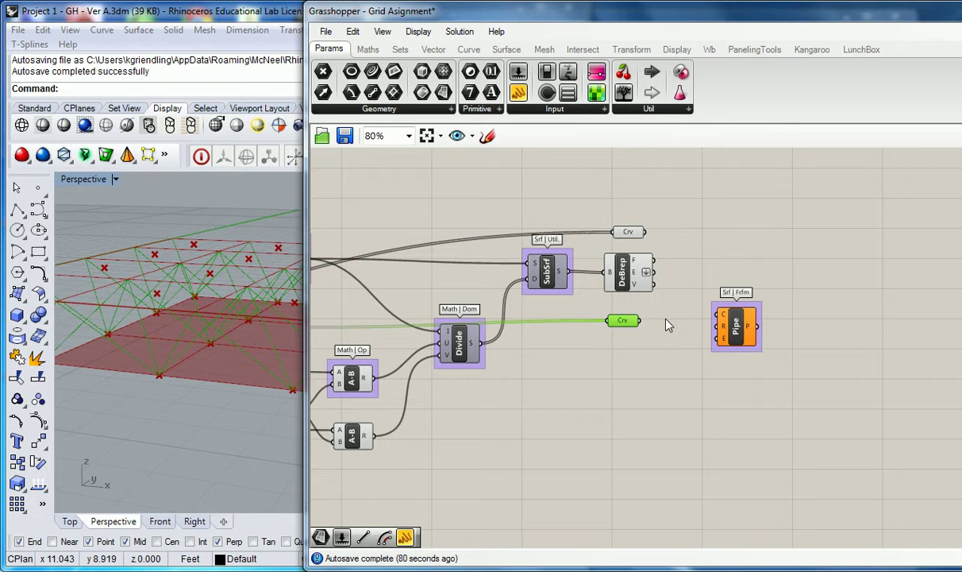
left_click(667, 326)
left_click_drag(729, 332, 754, 330)
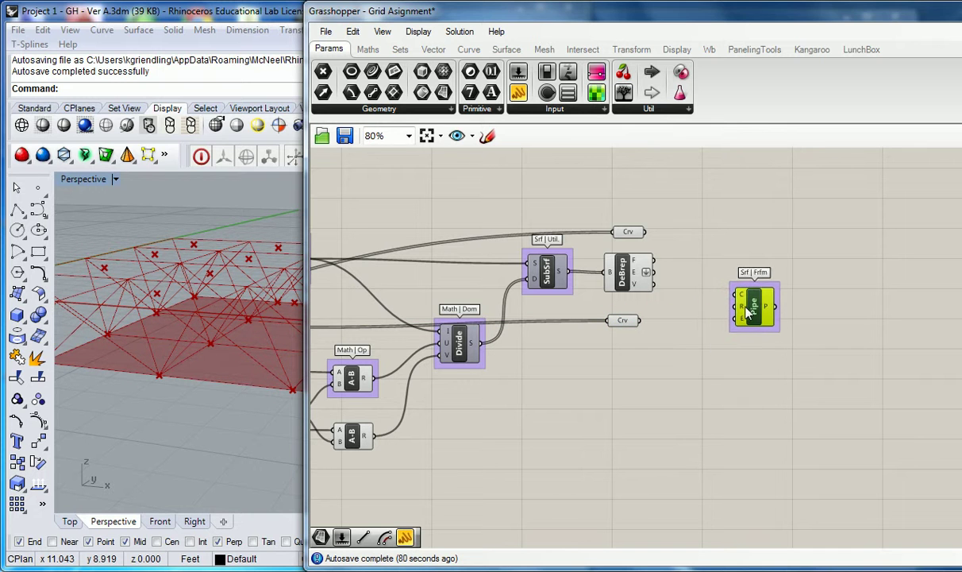
Add a 0.55 number slider to the Pipe's radius input, then lower the radius to 0.30
double_click(671, 358)
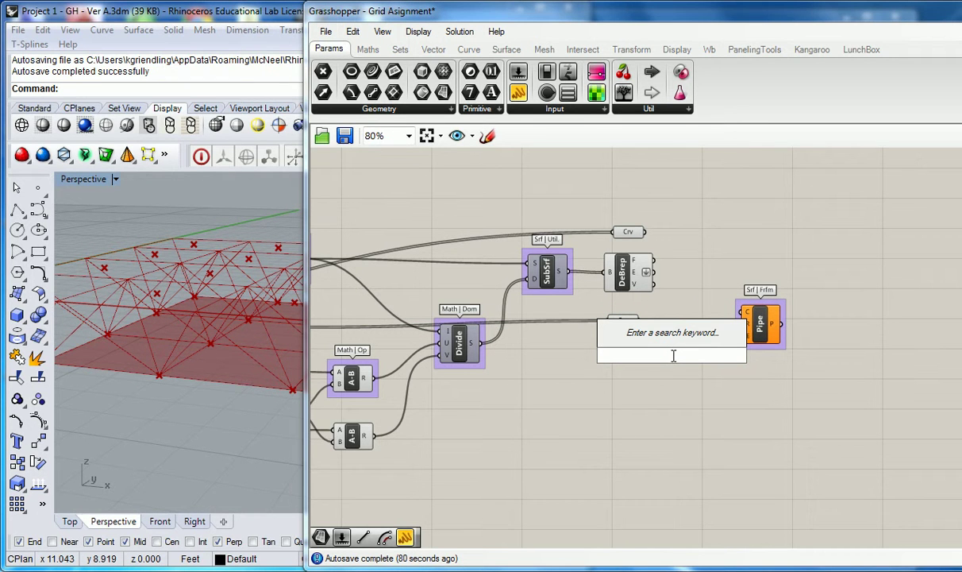
type(".55")
key("Return")
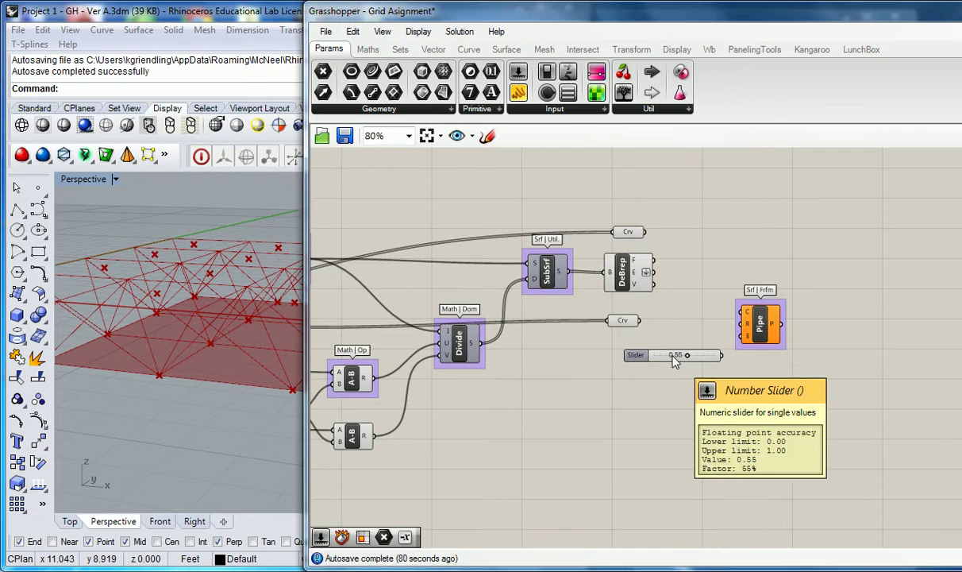
left_click_drag(723, 356, 740, 324)
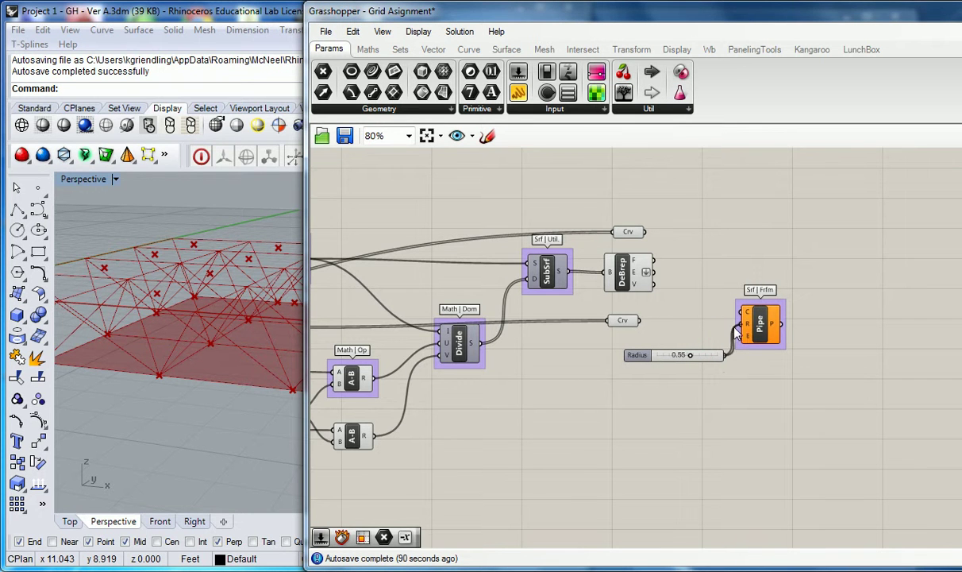
left_click_drag(690, 357, 615, 362)
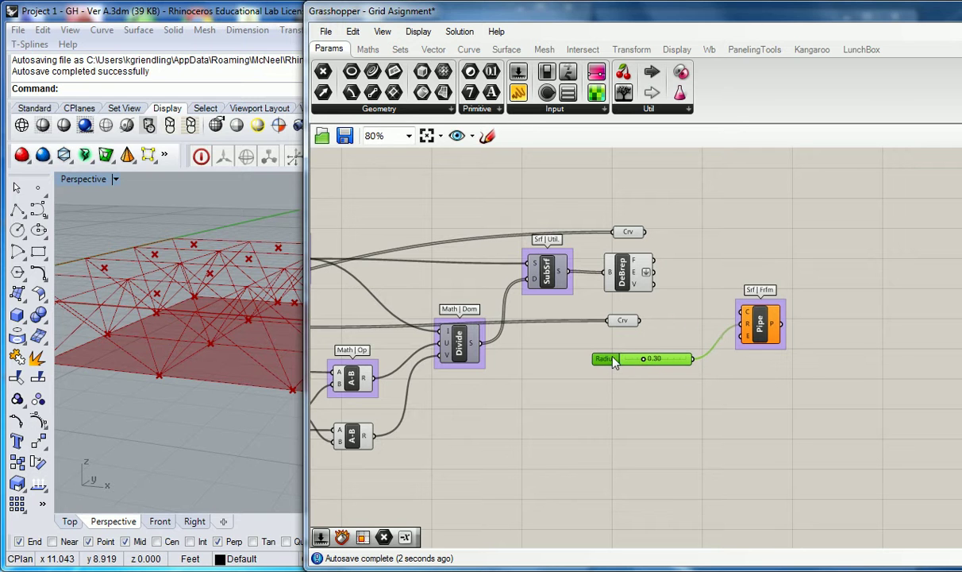
Connect both Curve parameters and the second DeBrep's flattened edges to the Pipe's curve input
left_click(669, 334)
left_click_drag(640, 320, 740, 312)
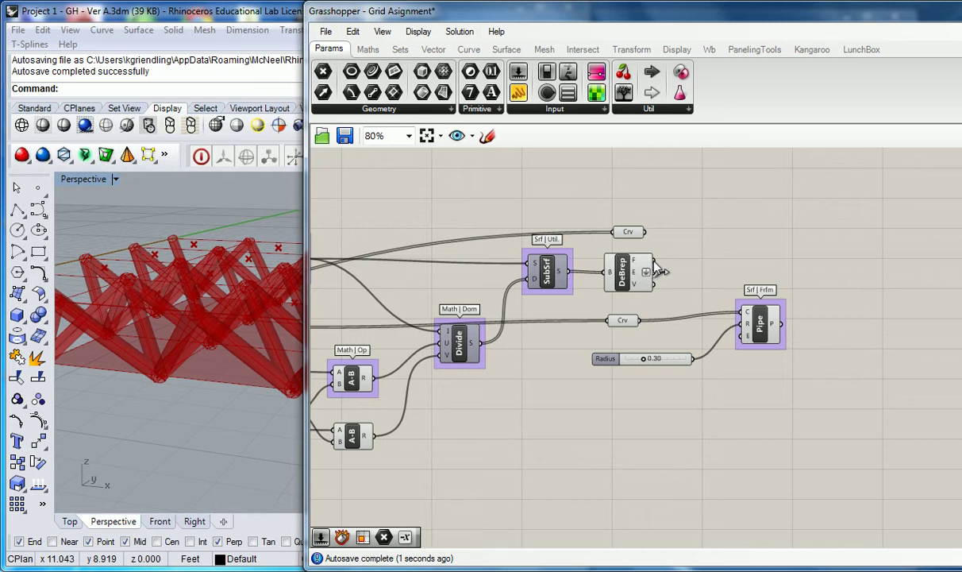
left_click_drag(655, 272, 733, 319)
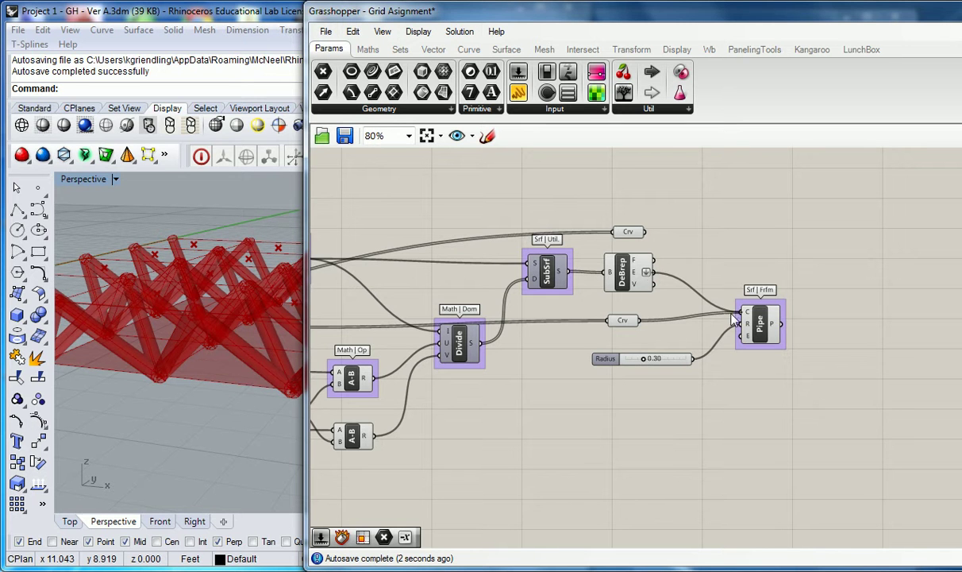
left_click_drag(645, 231, 744, 314, "shift")
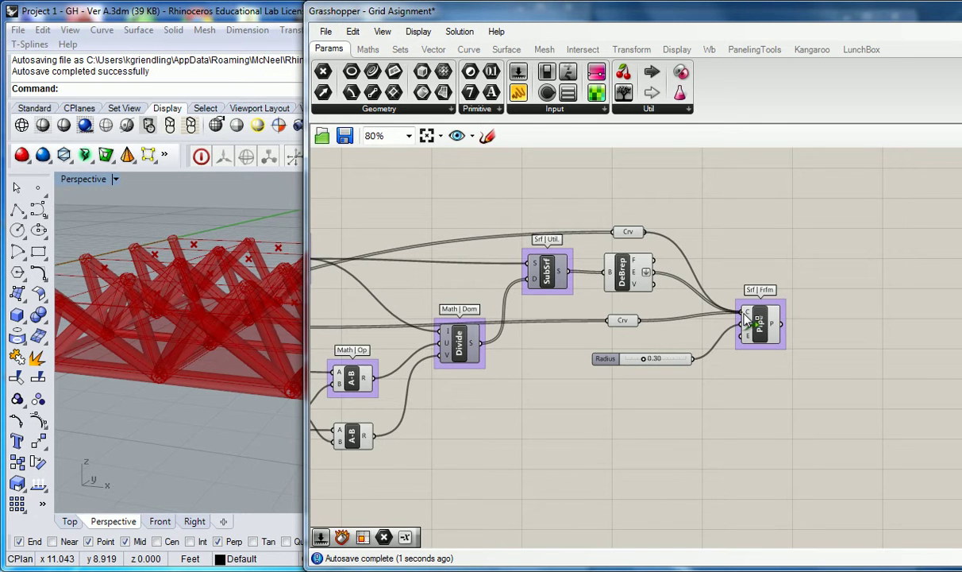
Set the Pipe's Radius slider to 0.07
scroll(666, 371, "up", 3)
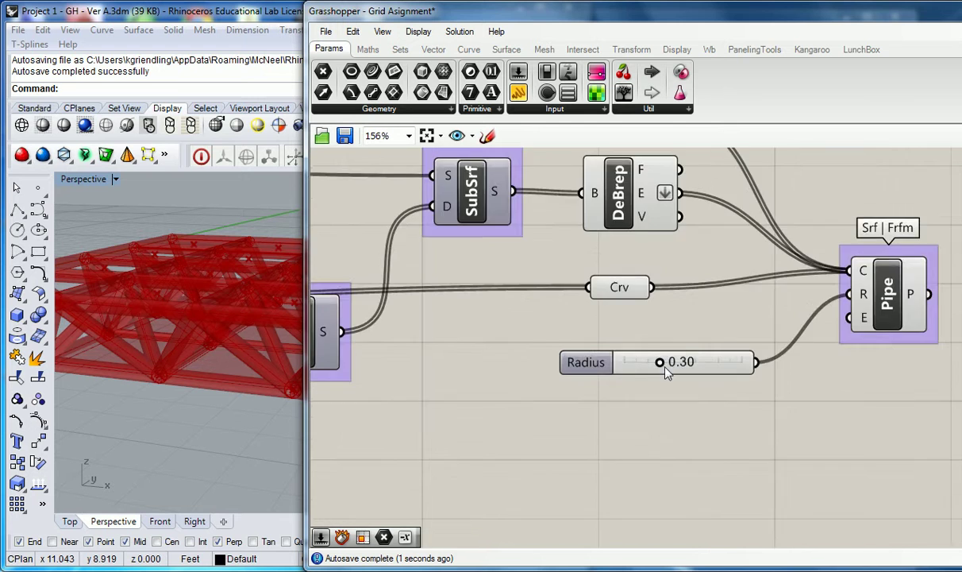
scroll(665, 371, "up", 3)
left_click_drag(655, 361, 605, 374)
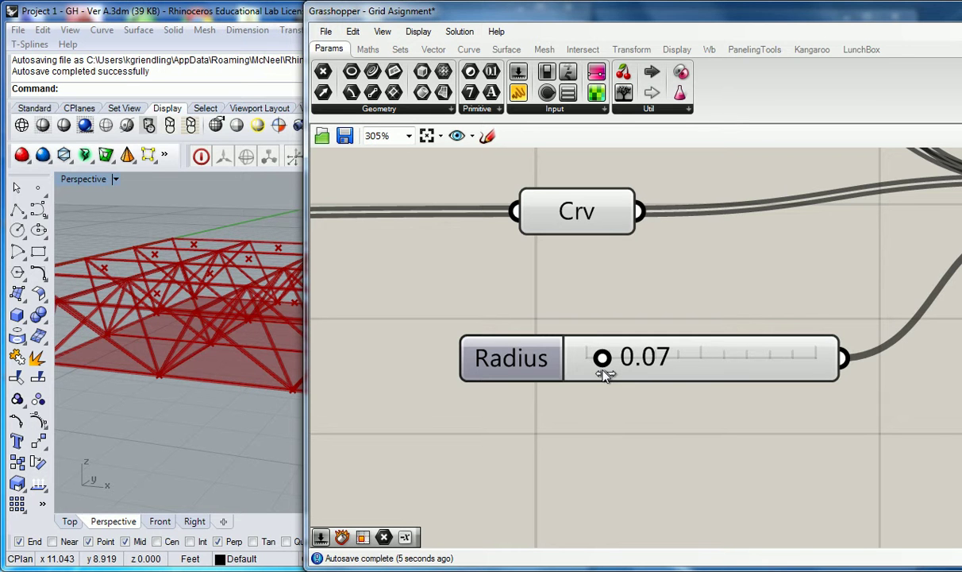
left_click(262, 412)
scroll(262, 404, "down", 2)
Turn off the preview of the second DeBrep and the two Curve parameters above and below it
left_click(571, 284)
scroll(645, 281, "down", 8)
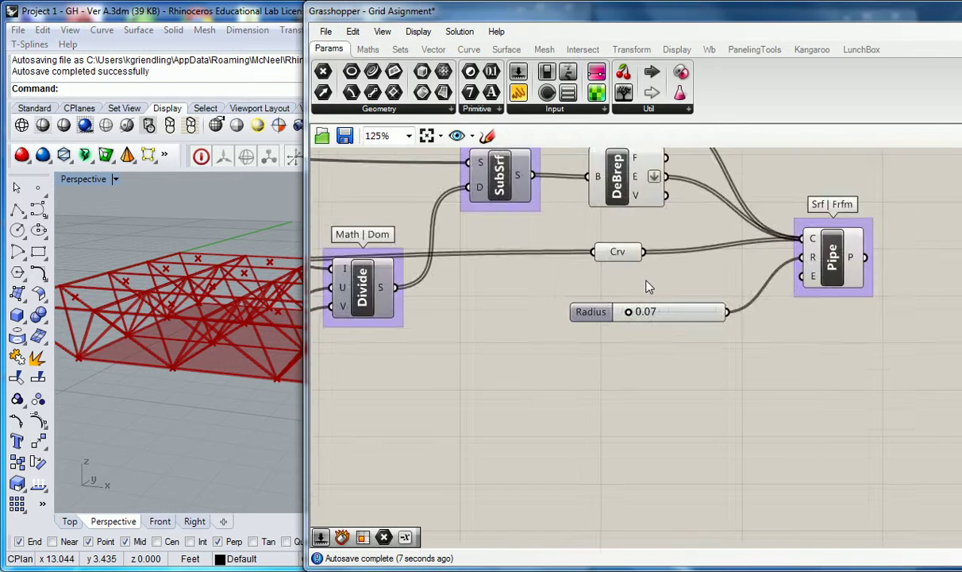
right_click_drag(639, 262, 653, 323)
left_click_drag(597, 237, 679, 343)
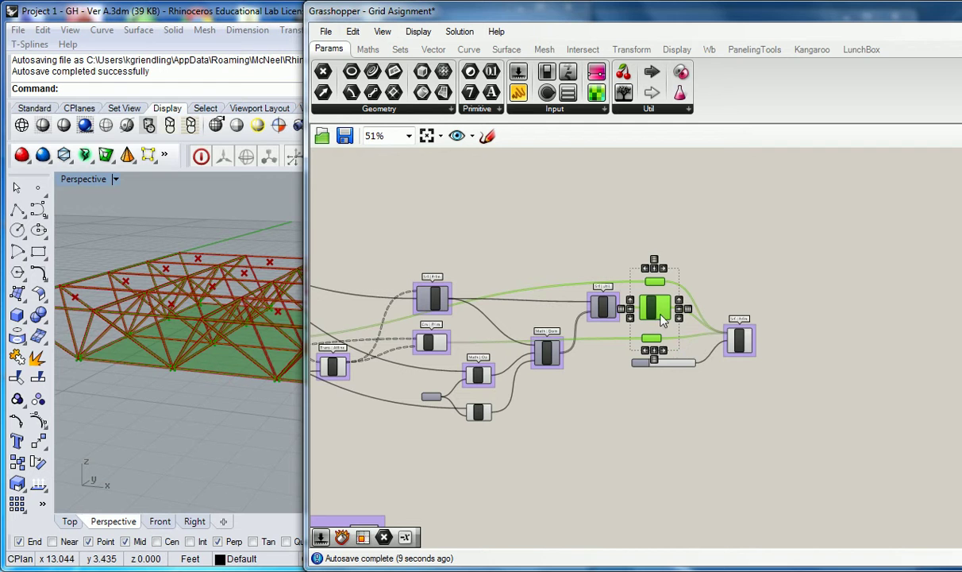
right_click(659, 314)
middle_click(651, 308)
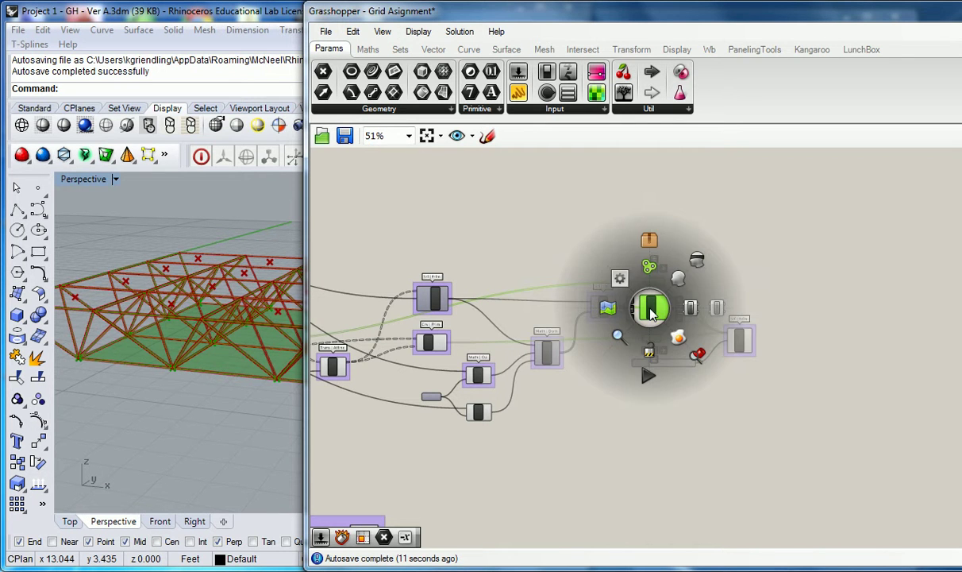
left_click(695, 263)
Turn off the preview of the SrfGrid, Ln and the two subtraction components
left_click(497, 270)
right_click_drag(496, 271, 575, 220)
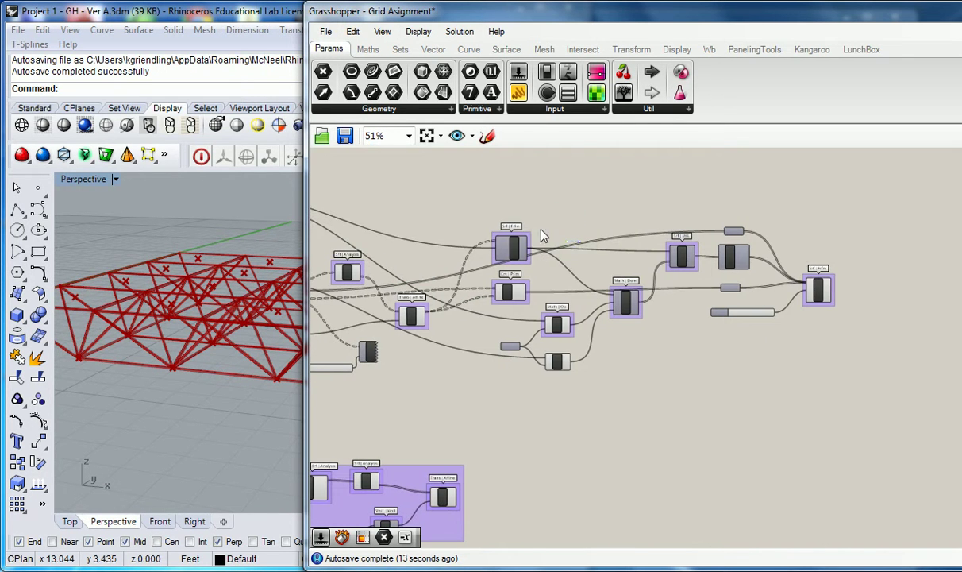
left_click_drag(446, 193, 595, 369)
middle_click(567, 322)
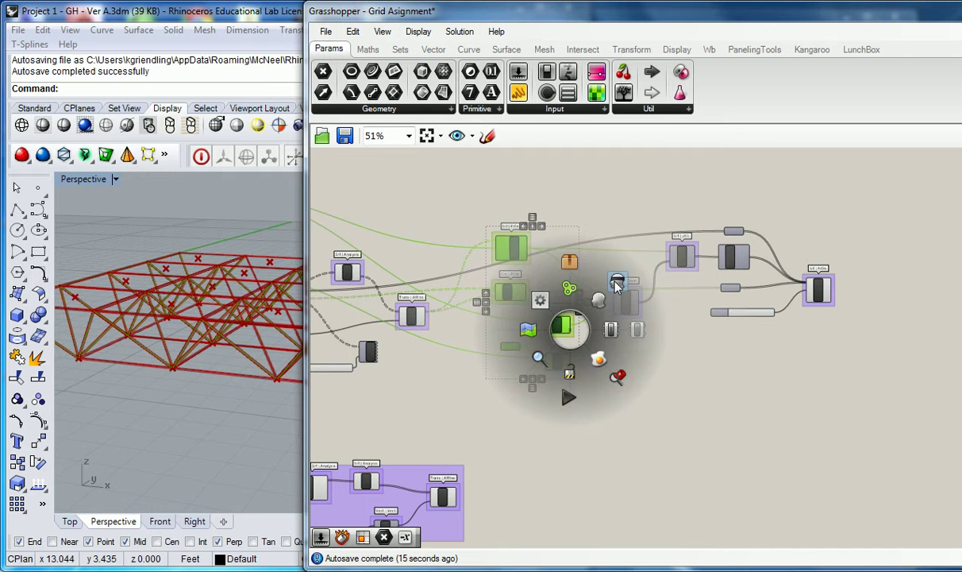
left_click(396, 192)
Turn off the preview of the first DeBrep, Area, Move and Points components so only the pipes are displayed
middle_click(414, 243)
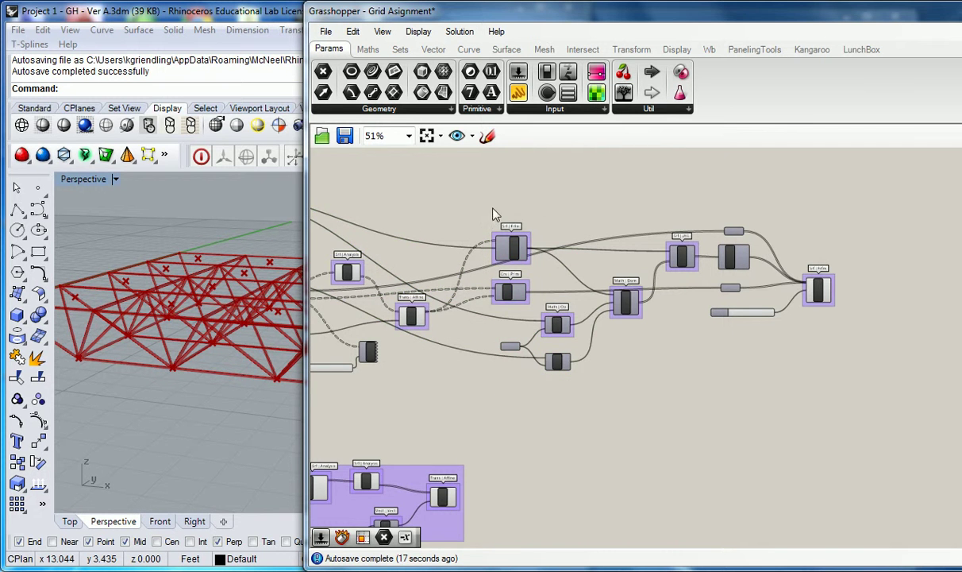
right_click_drag(468, 208, 699, 223)
scroll(460, 230, "up", 2)
left_click_drag(447, 167, 688, 417)
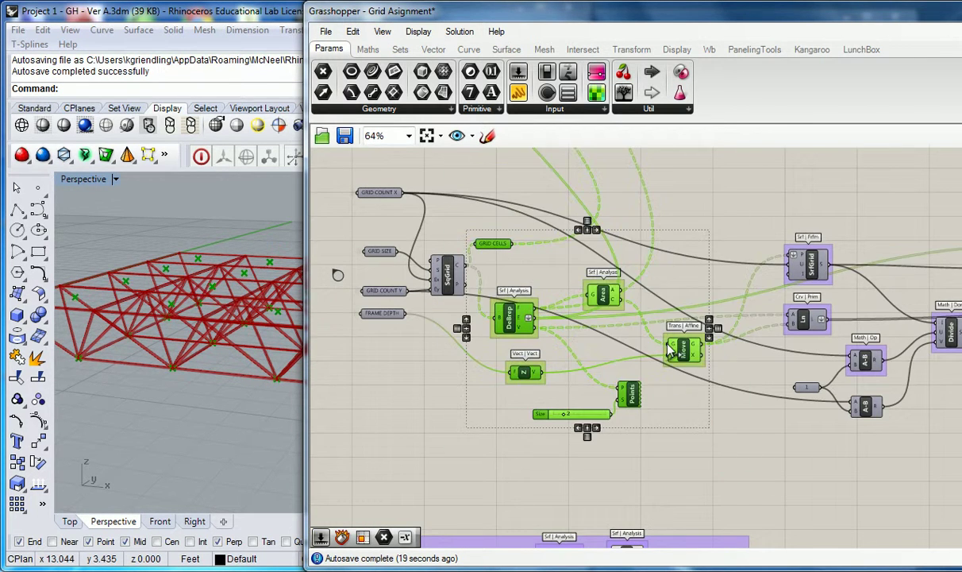
middle_click(671, 343)
left_click(714, 296)
left_click(608, 253)
right_click_drag(187, 343, 148, 363)
left_click(717, 220)
Shift the Pipe component away from the curve sources and narrow the Grasshopper window to view the piped frame in Rhino
right_click_drag(897, 263, 467, 297)
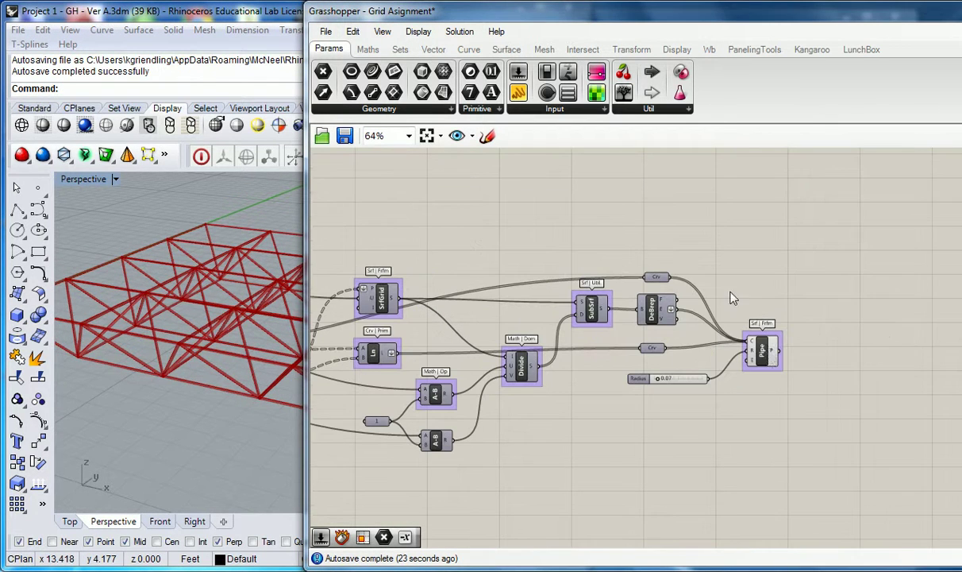
left_click_drag(764, 351, 783, 327)
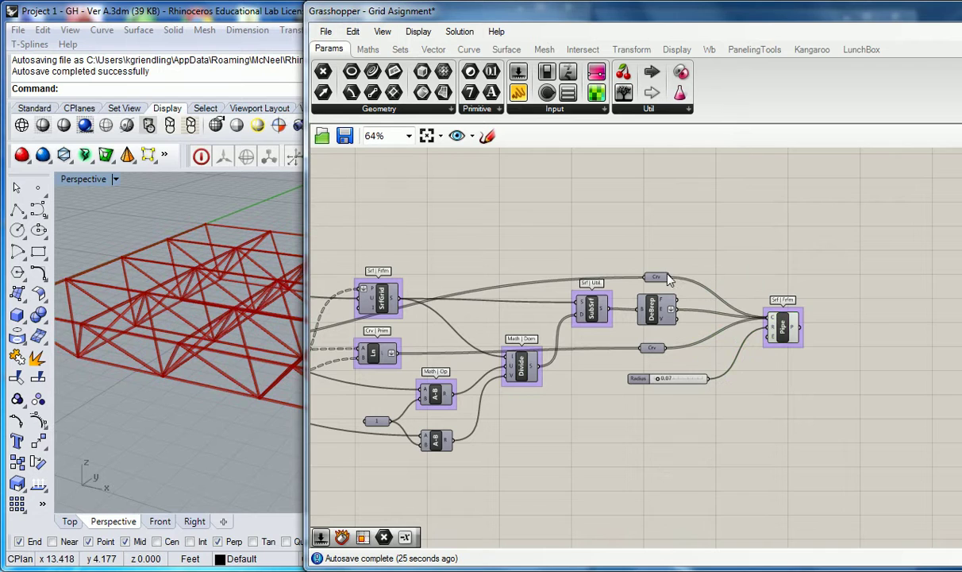
left_click_drag(307, 171, 556, 186)
right_click_drag(266, 262, 245, 389)
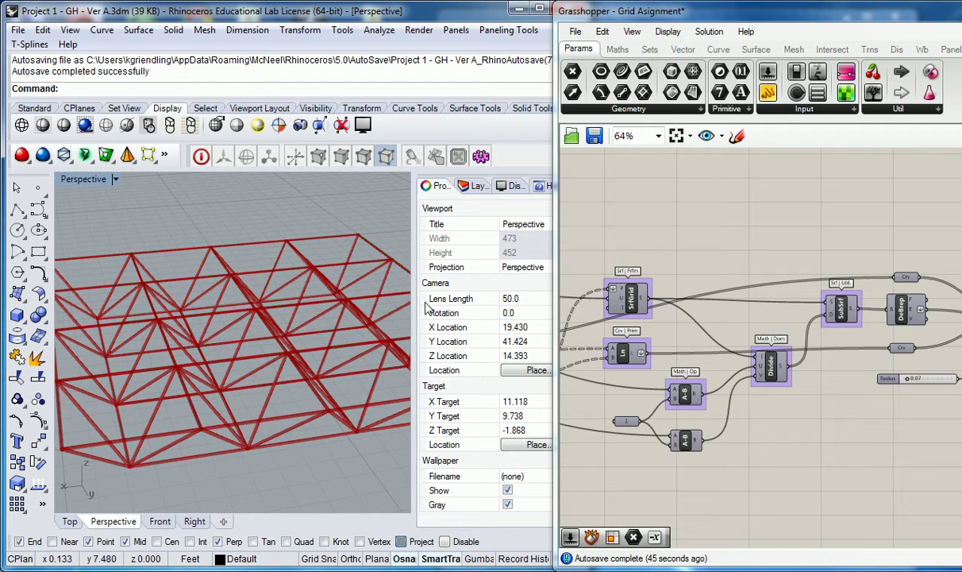
Widen the Grasshopper window over Rhino to show the definition from the first DeBrep through Pipe
left_click_drag(555, 284, 369, 279)
right_click_drag(492, 263, 576, 254)
left_click_drag(370, 270, 230, 269)
right_click_drag(308, 266, 451, 243)
left_click_drag(229, 274, 163, 272)
right_click_drag(209, 283, 275, 282)
Move the SrfGrid, Ln and subtraction group closer to Move, and bring the Divide-to-Pipe group in behind it
left_click_drag(472, 221, 627, 439)
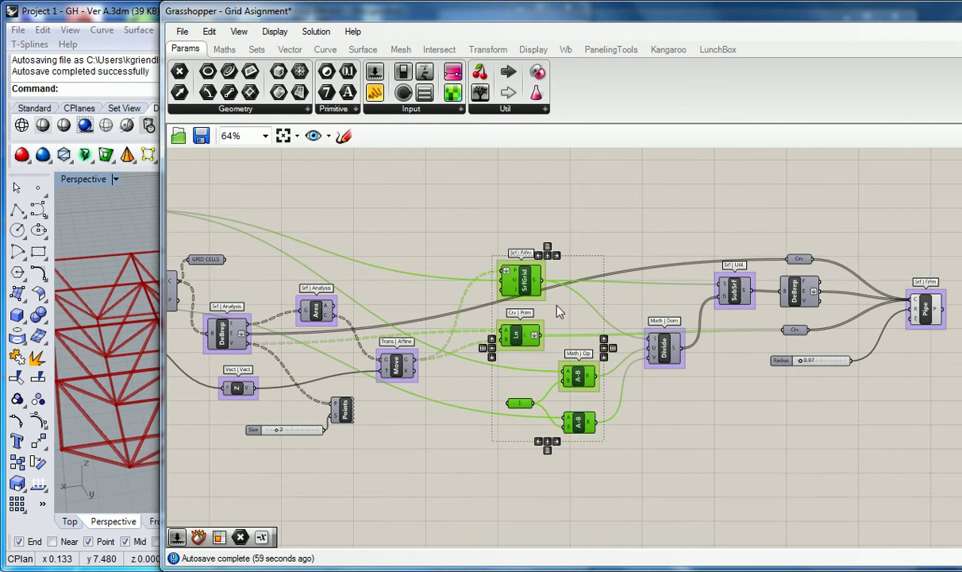
left_click_drag(527, 289, 487, 281)
left_click_drag(610, 176, 954, 423)
left_click_drag(927, 329, 880, 332)
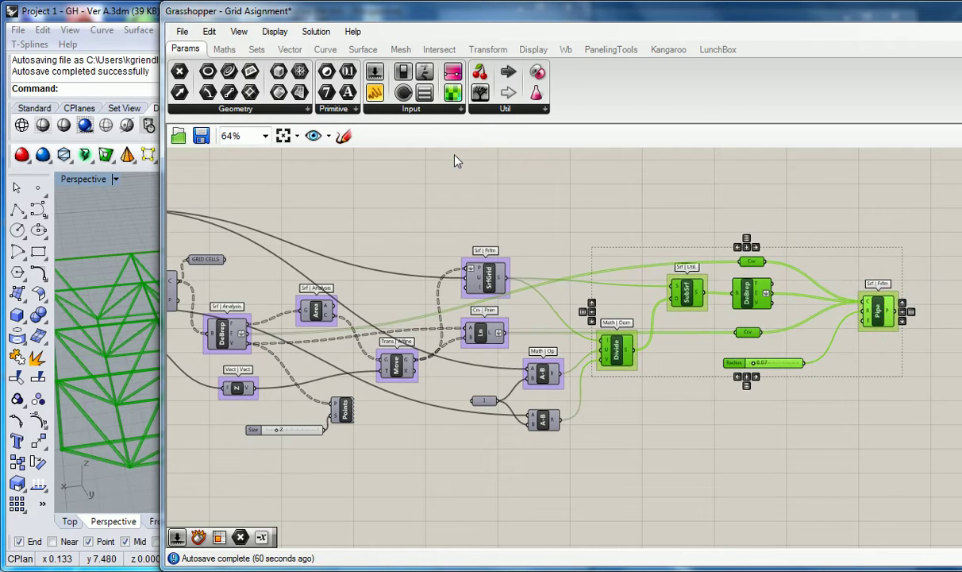
left_click(433, 159)
right_click_drag(295, 271, 428, 260)
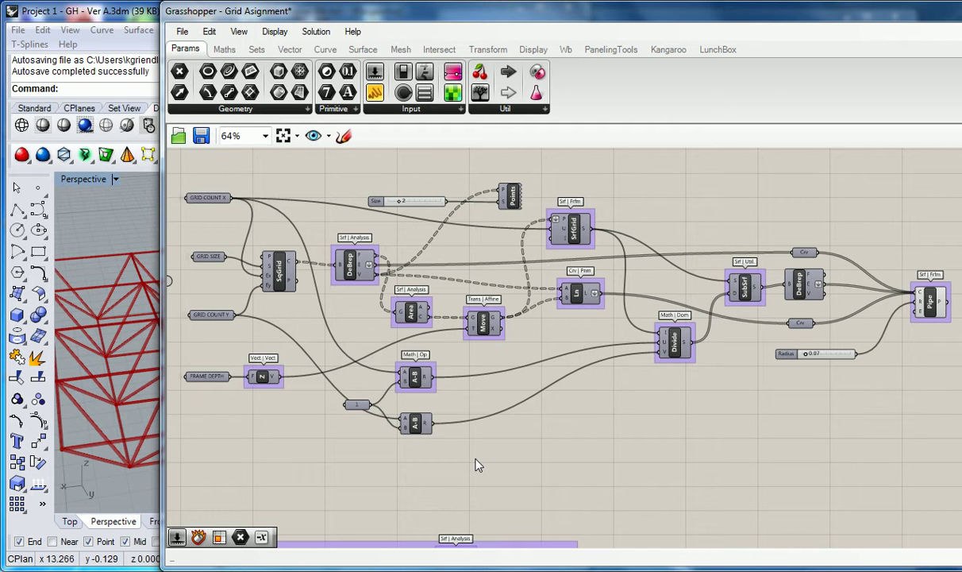
Move the parameter holding 1 farther away from the two subtraction components it feeds
scroll(354, 373, "up", 2)
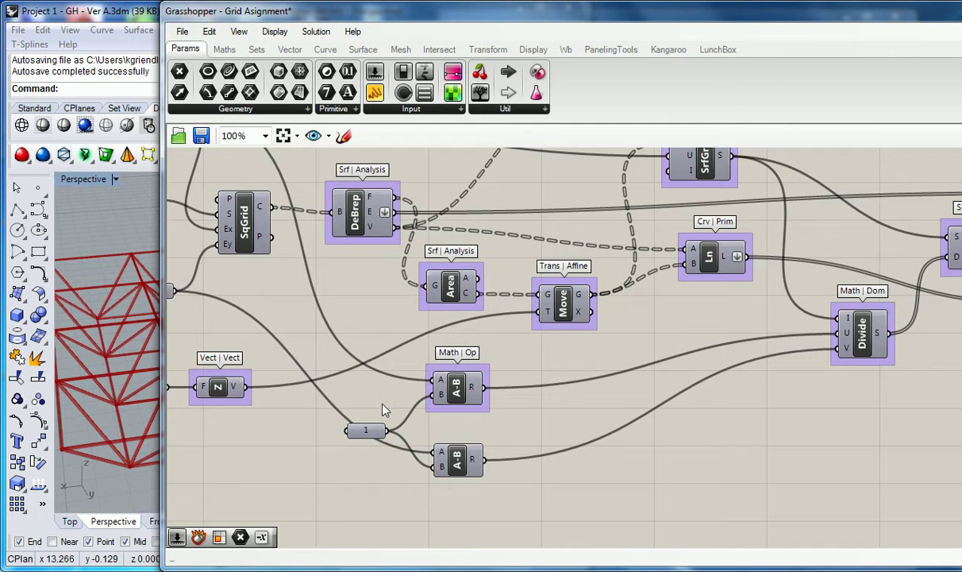
right_click_drag(385, 411, 488, 400)
scroll(459, 406, "up", 1)
left_click_drag(422, 402, 354, 407)
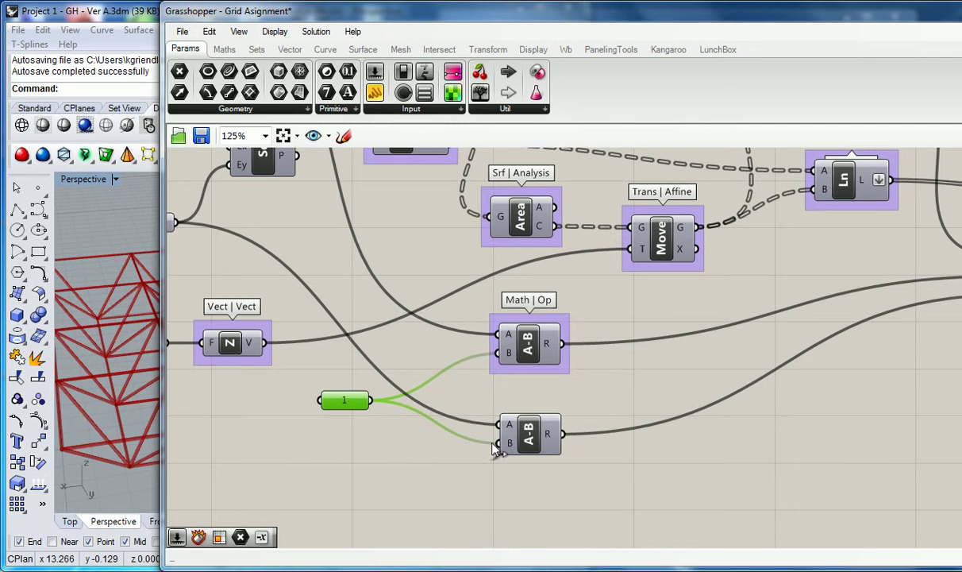
left_click(482, 388)
Examine the GRID COUNT Y wiring into the subtraction components and the overall layout of the finished definition
right_click_drag(466, 383, 551, 401)
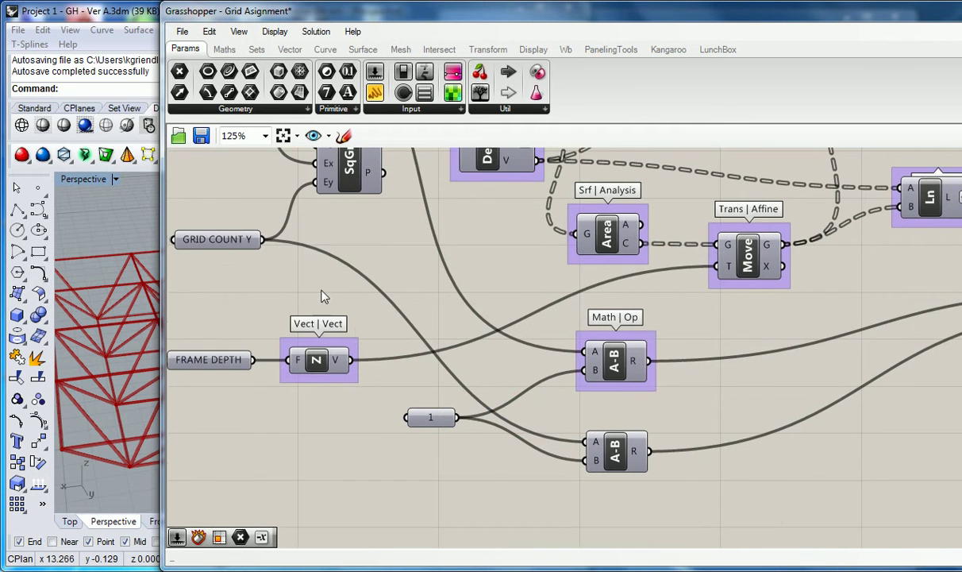
mouse_move(246, 242)
right_click(551, 398)
left_click(322, 302)
scroll(613, 405, "down", 2)
scroll(613, 407, "down", 1)
right_click_drag(666, 354, 511, 341)
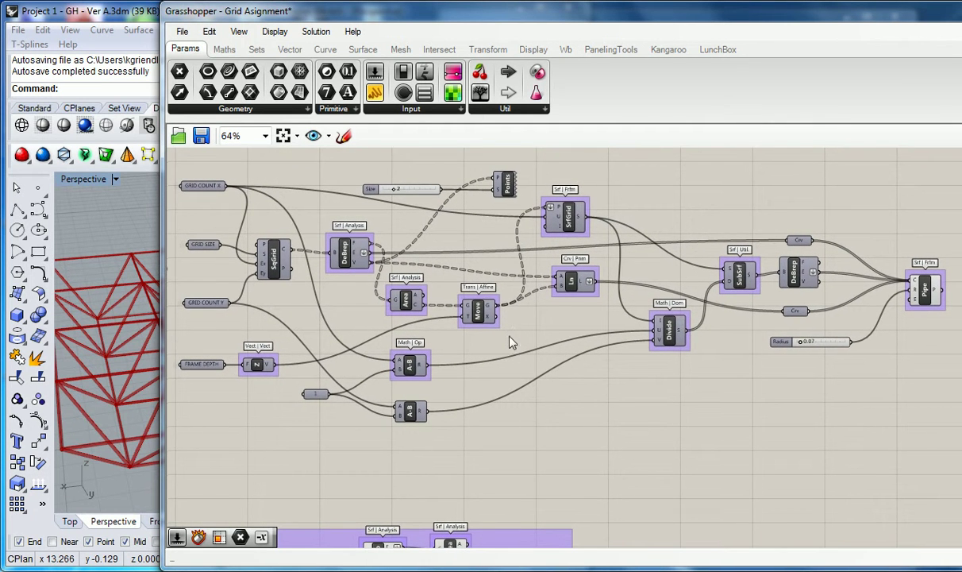
right_click_drag(457, 425, 462, 428)
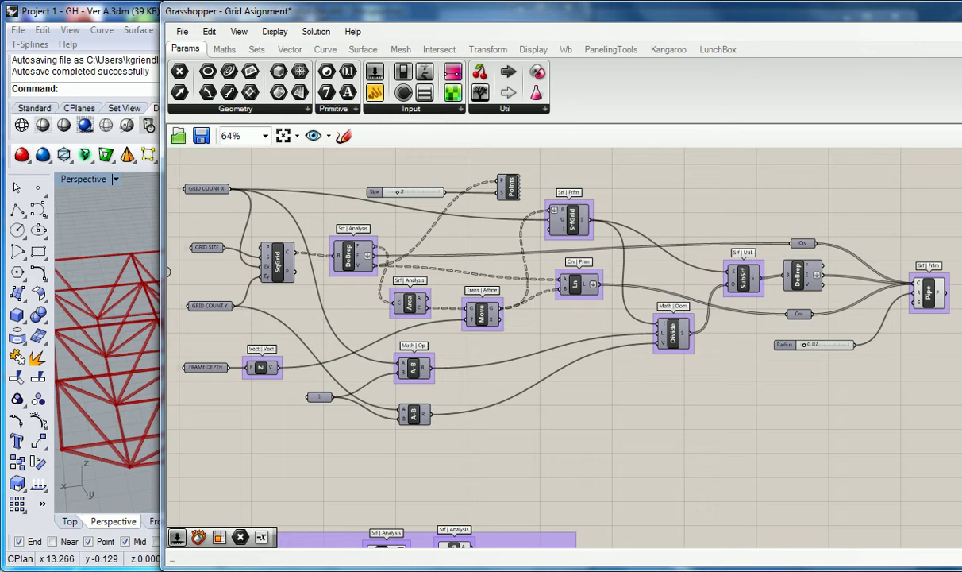
key("alt+Tab")
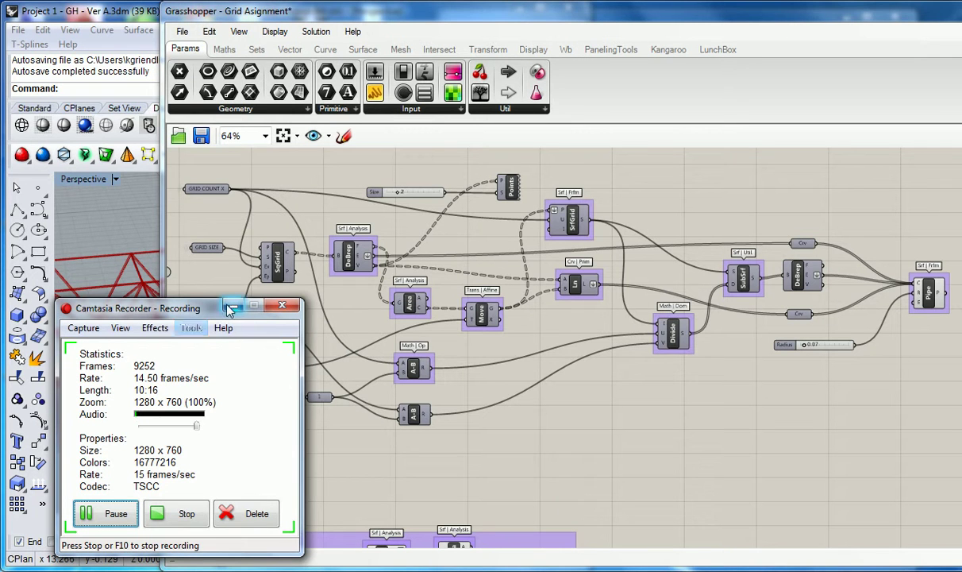